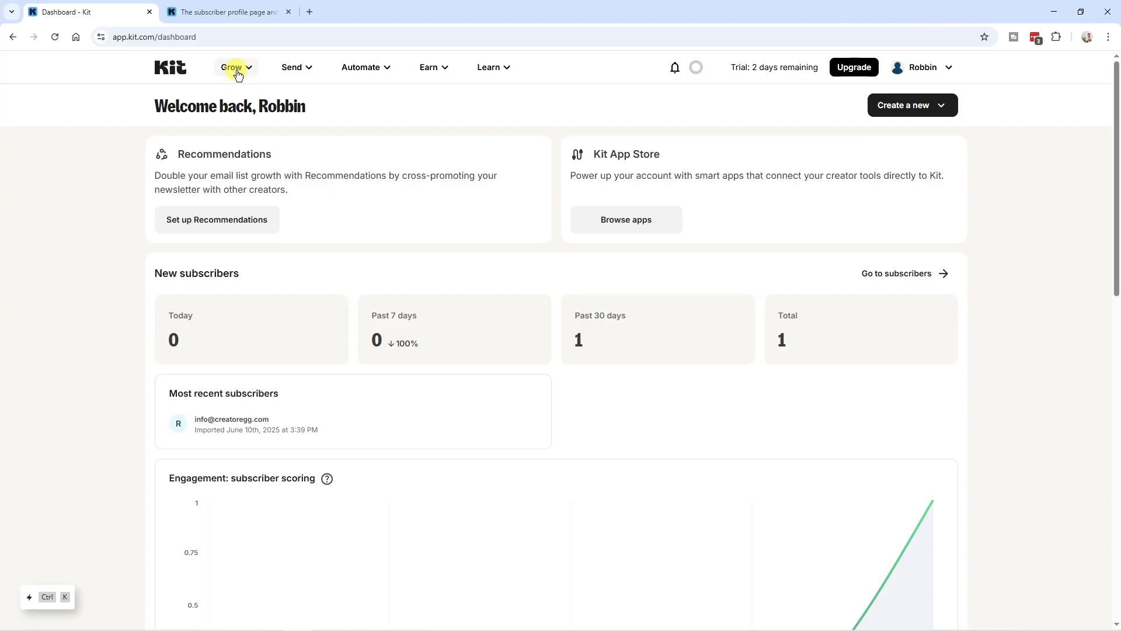
# Start a new subscriber segment from the Subscribers overview
pyautogui.click(246, 70)
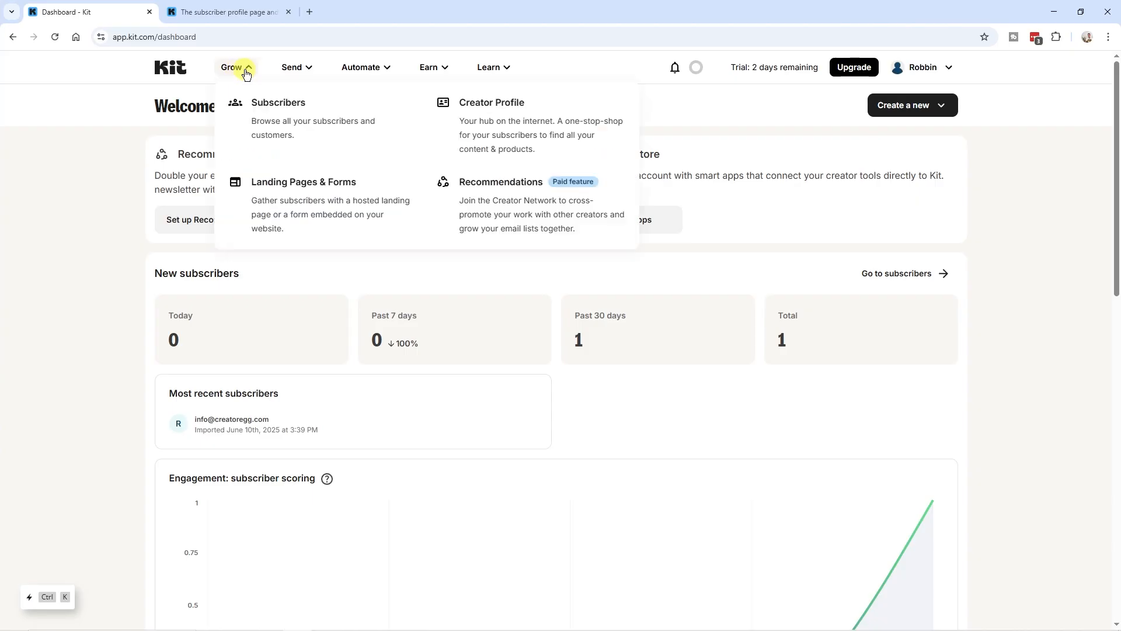
pyautogui.click(279, 126)
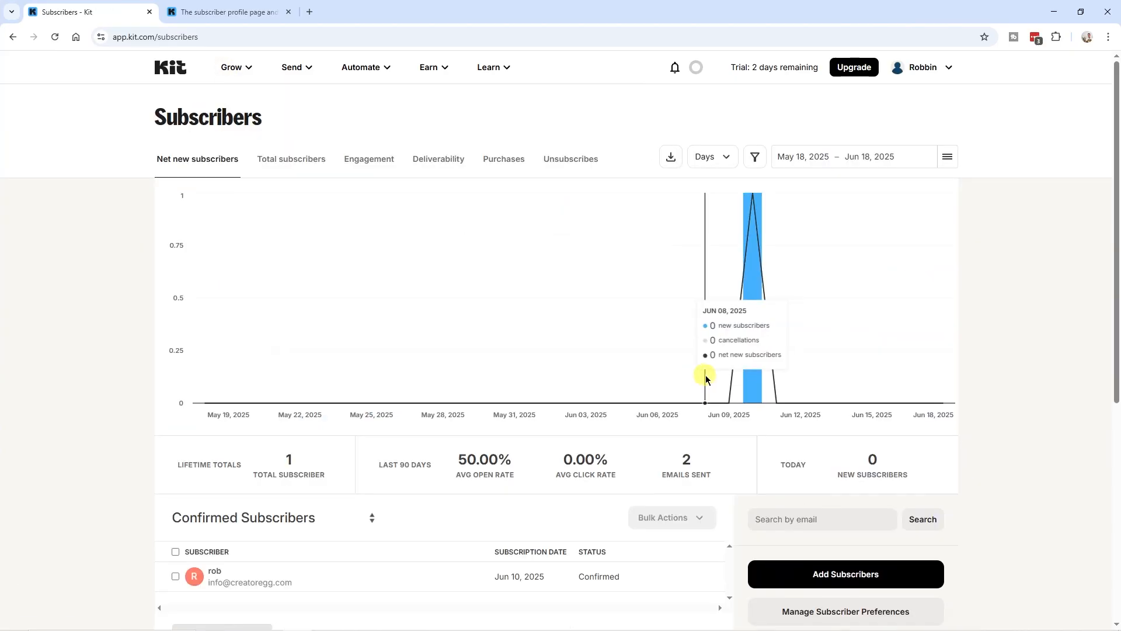
pyautogui.scroll(-5, 709, 375)
pyautogui.click(808, 432)
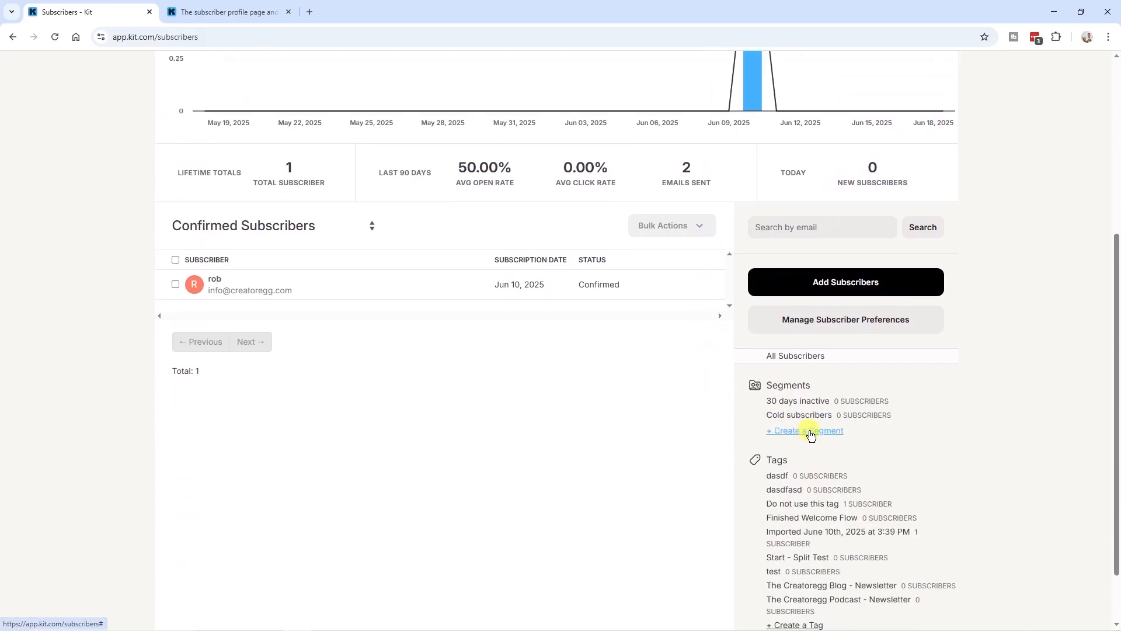
# Add the Cold subscribers filter, name the segment 'Cold subscribers' and save it
pyautogui.click(578, 344)
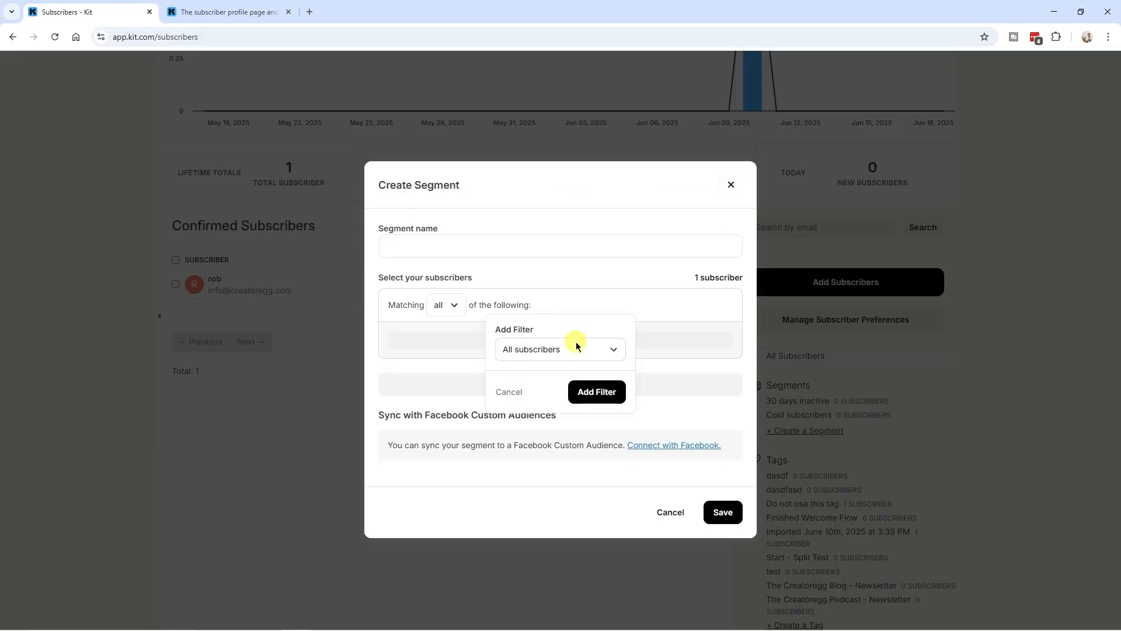
pyautogui.click(580, 348)
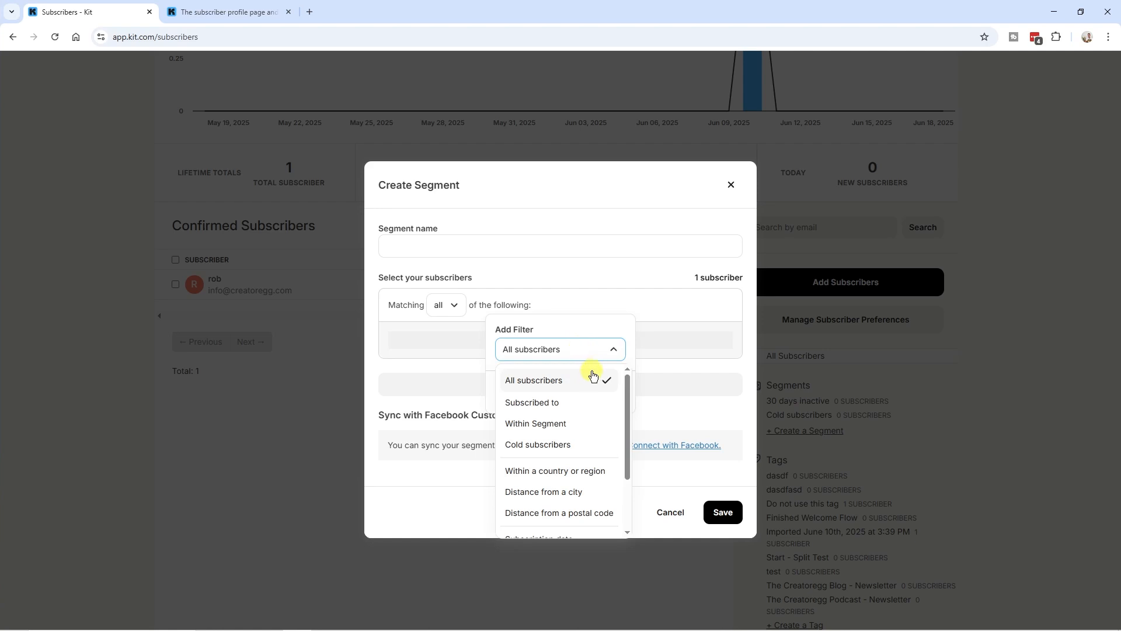
pyautogui.click(577, 447)
pyautogui.click(601, 392)
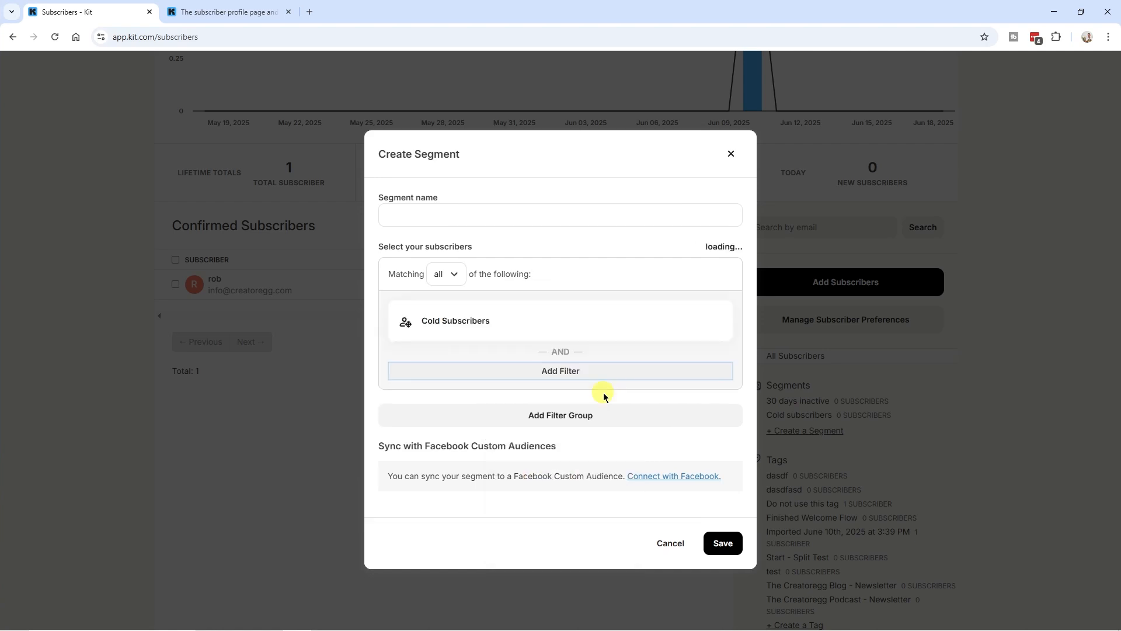
pyautogui.click(461, 214)
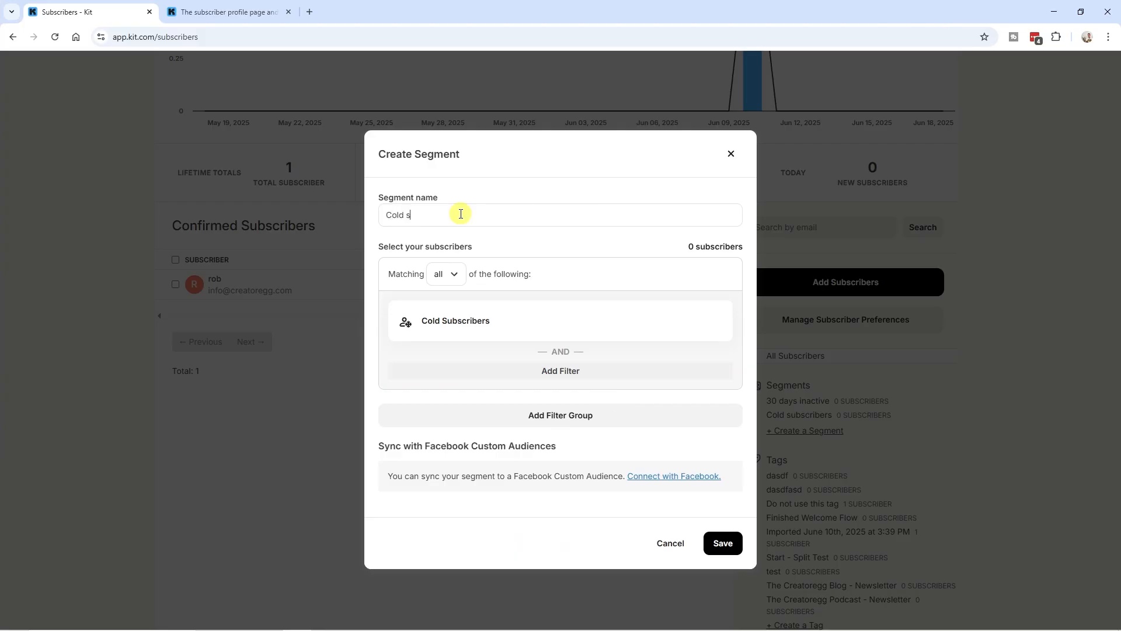
pyautogui.write('Cold subscribers')
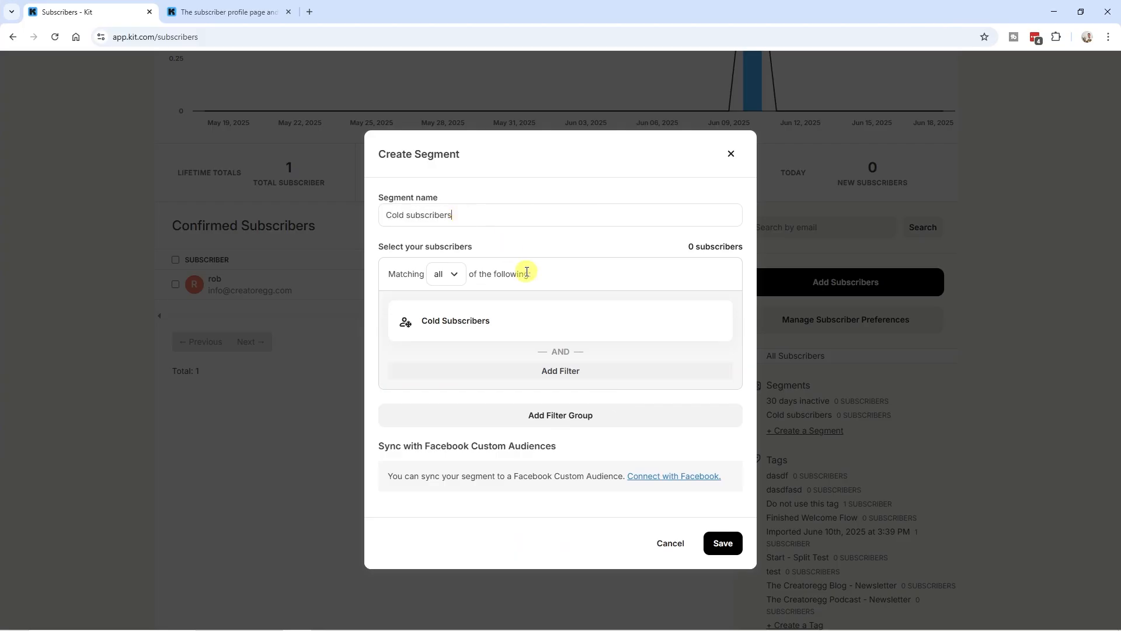
pyautogui.click(717, 543)
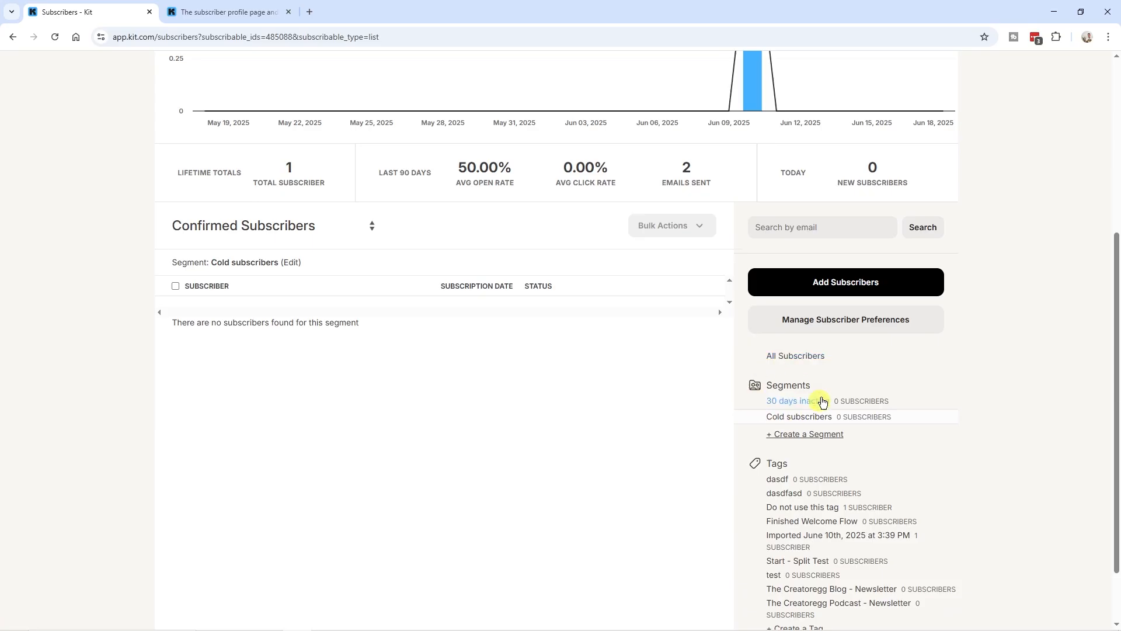
pyautogui.doubleClick(809, 385)
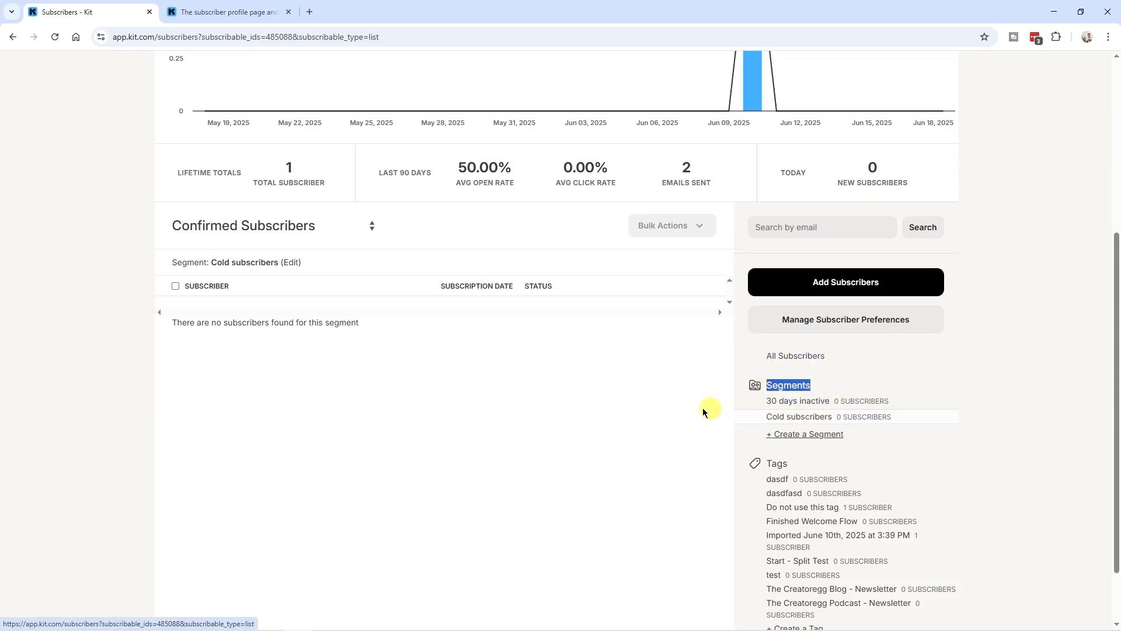
pyautogui.scroll(3, 533, 398)
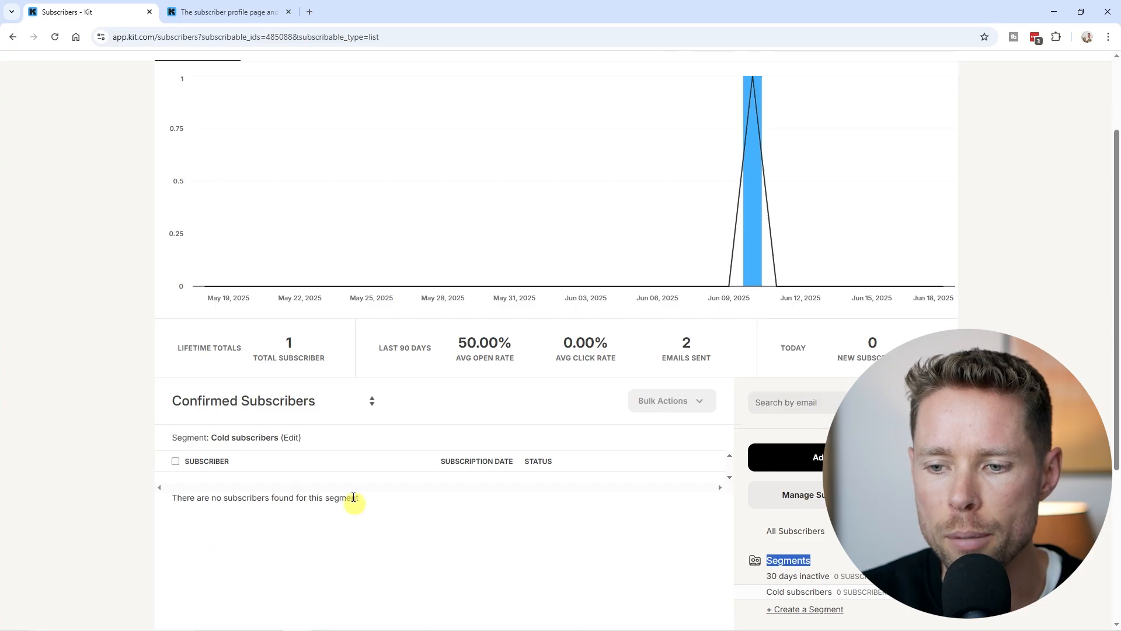
pyautogui.scroll(-1, 234, 521)
pyautogui.scroll(2, 304, 520)
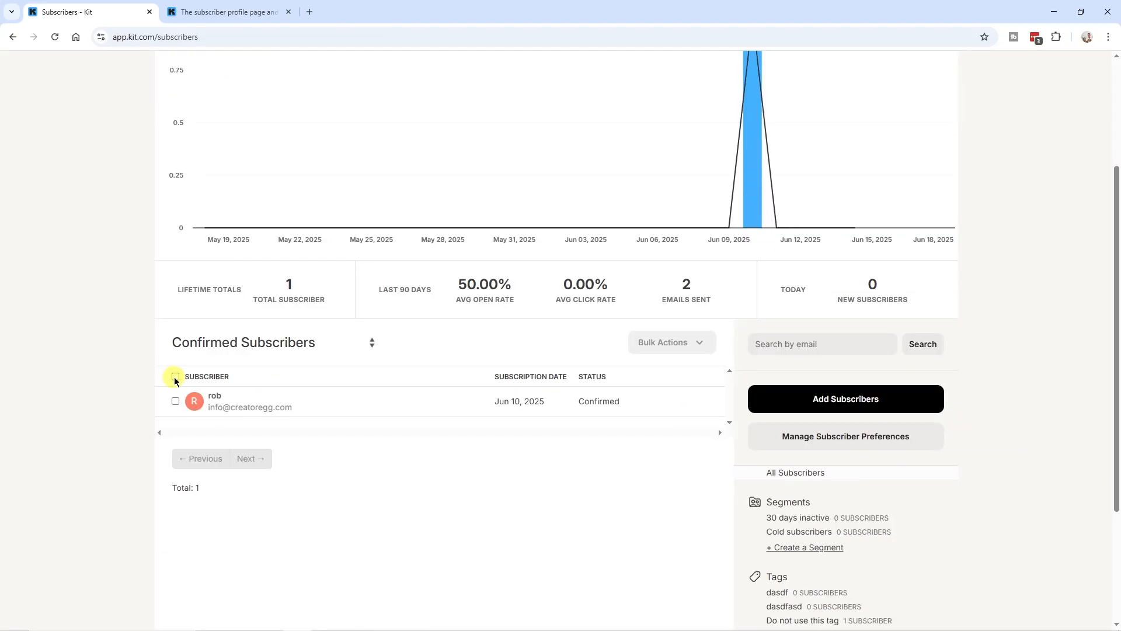
# Select all subscribers, view Bulk Actions, and highlight the note that bulk unsubscribing isn't possible
pyautogui.click(176, 377)
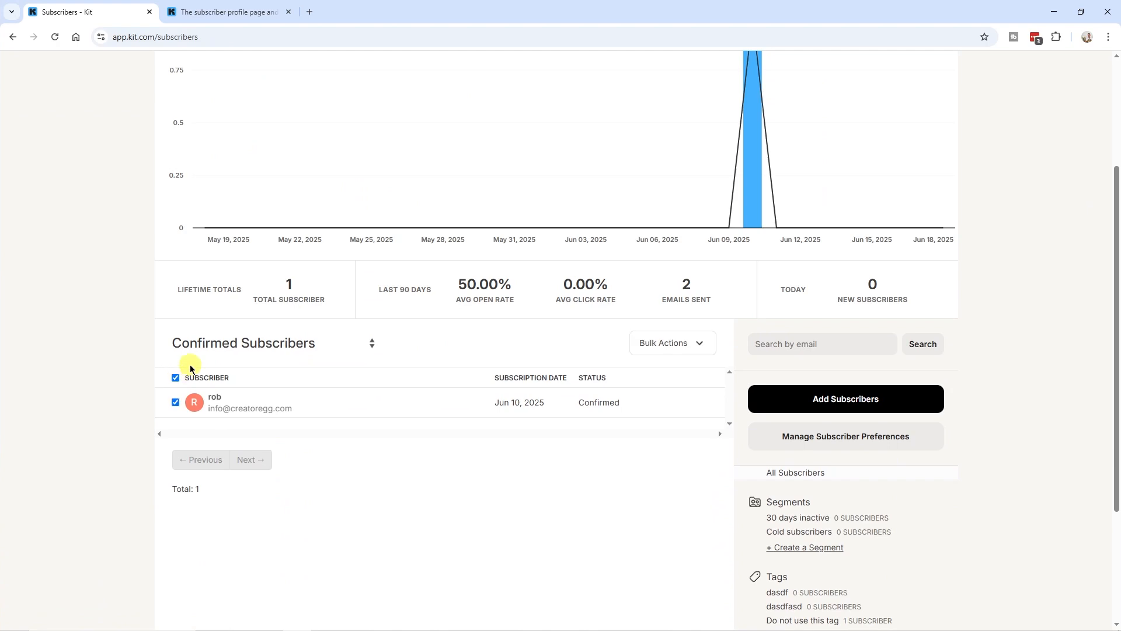
pyautogui.click(689, 348)
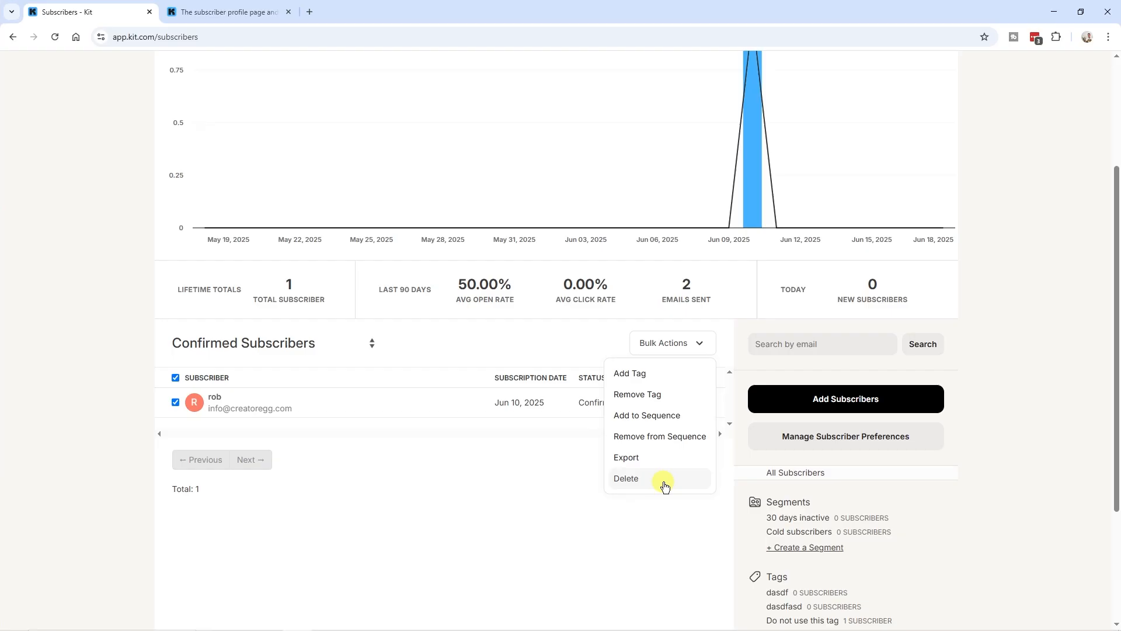
pyautogui.moveTo(136, 429); pyautogui.dragTo(675, 425)
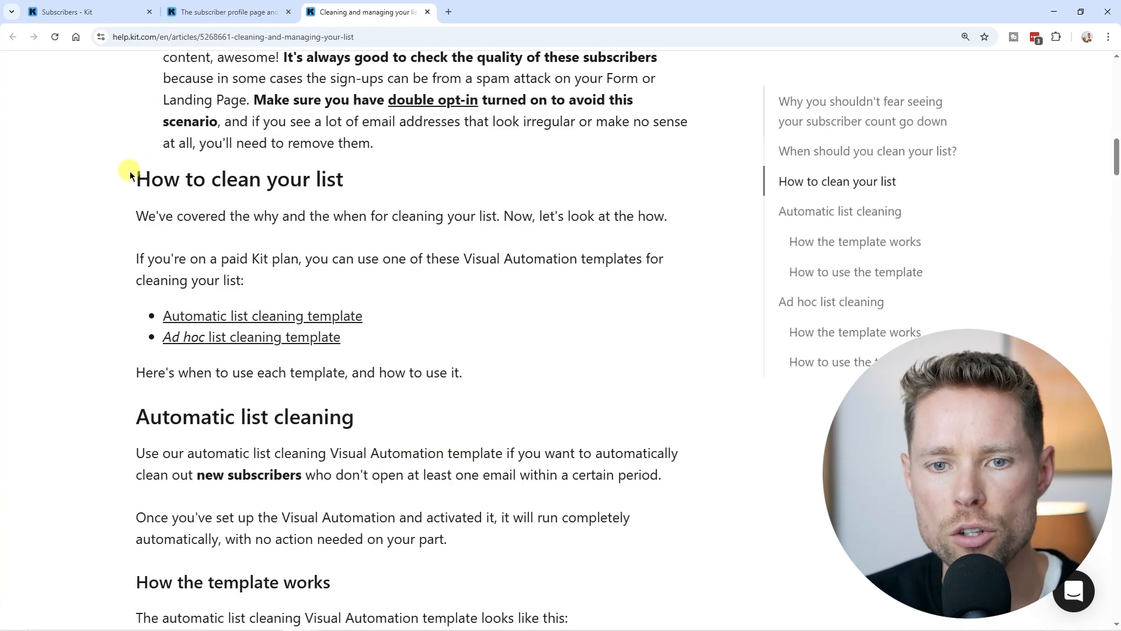
# Highlight the 'How to clean your list' heading and the Automatic list cleaning template link
pyautogui.moveTo(136, 179); pyautogui.dragTo(350, 181)
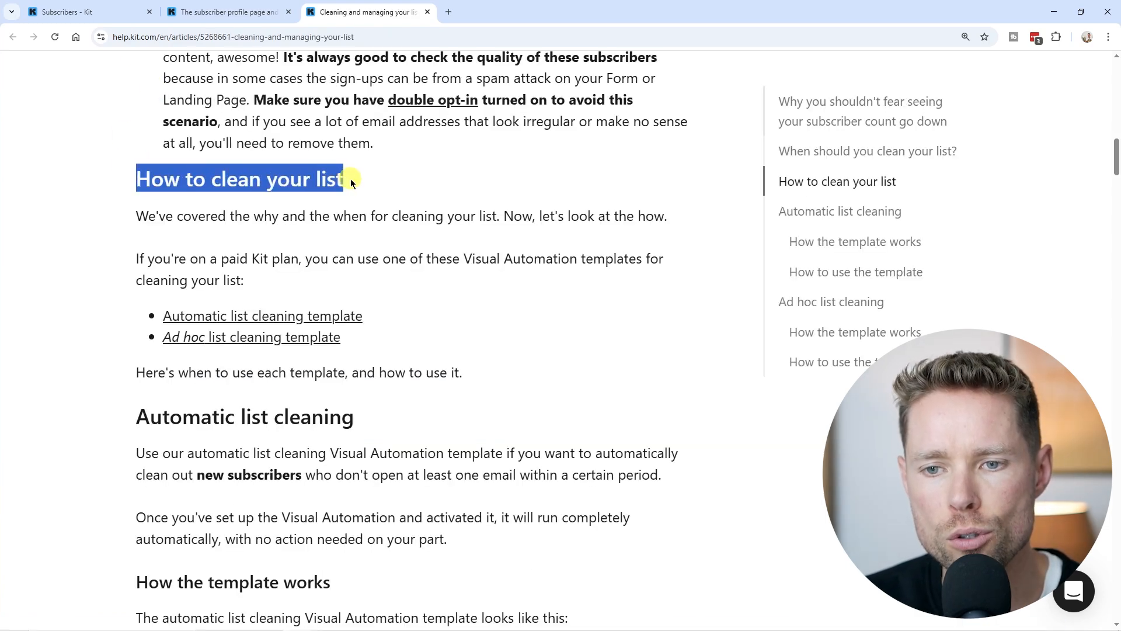
pyautogui.moveTo(363, 315); pyautogui.dragTo(163, 320)
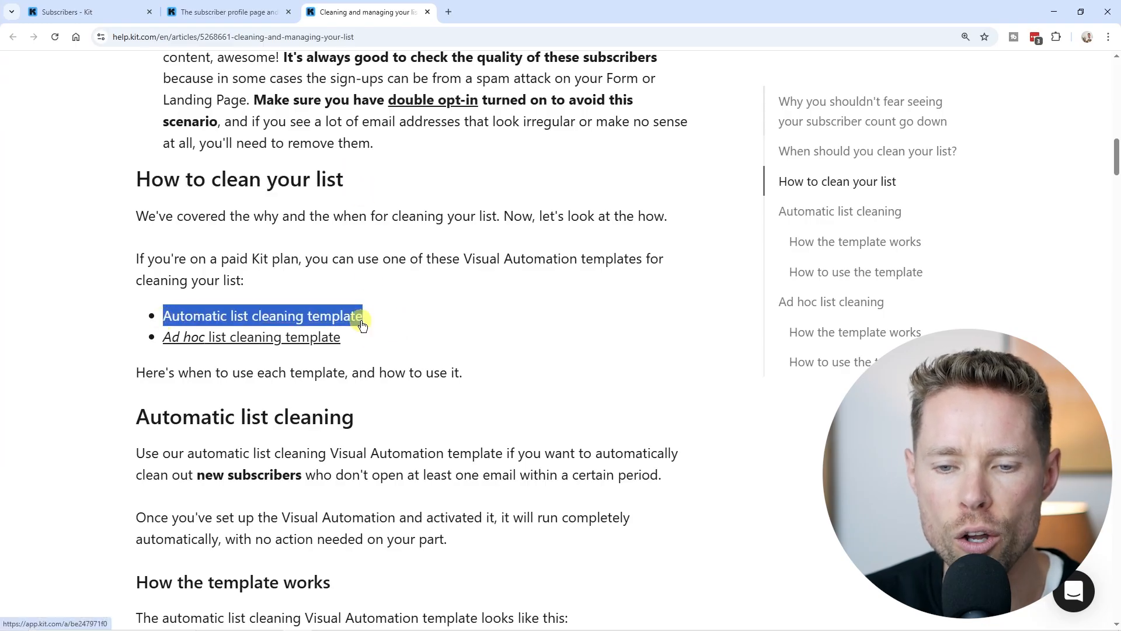
pyautogui.scroll(-3, 375, 318)
pyautogui.moveTo(197, 299); pyautogui.dragTo(300, 297)
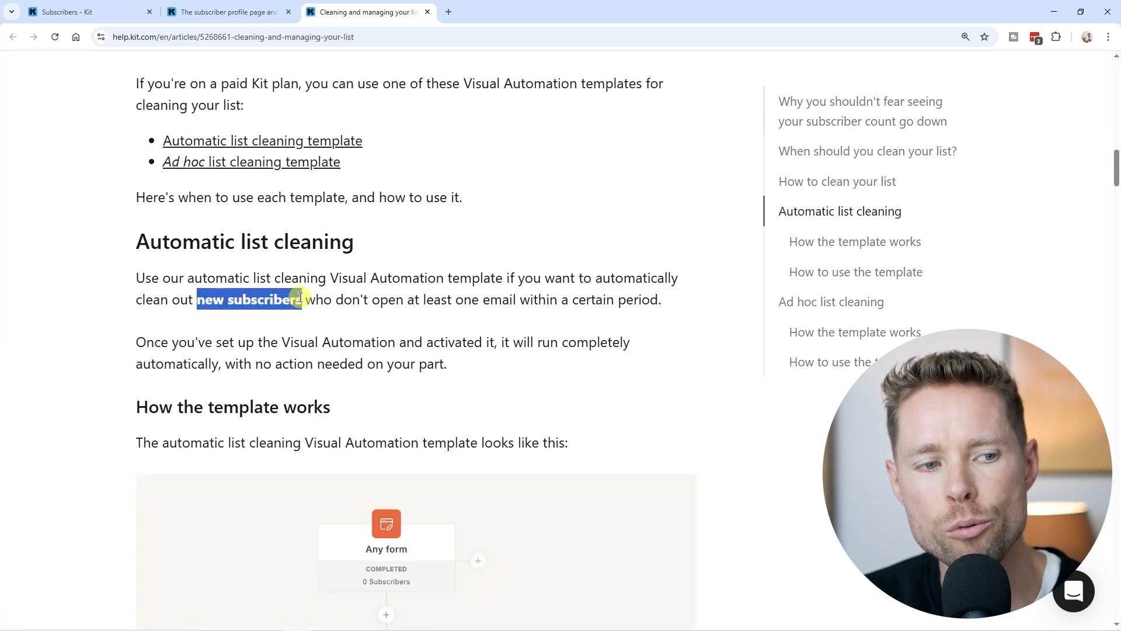
# Highlight the Ad hoc list cleaning heading and scroll through the template diagram
pyautogui.scroll(-20, 299, 298)
pyautogui.moveTo(137, 266); pyautogui.dragTo(326, 269)
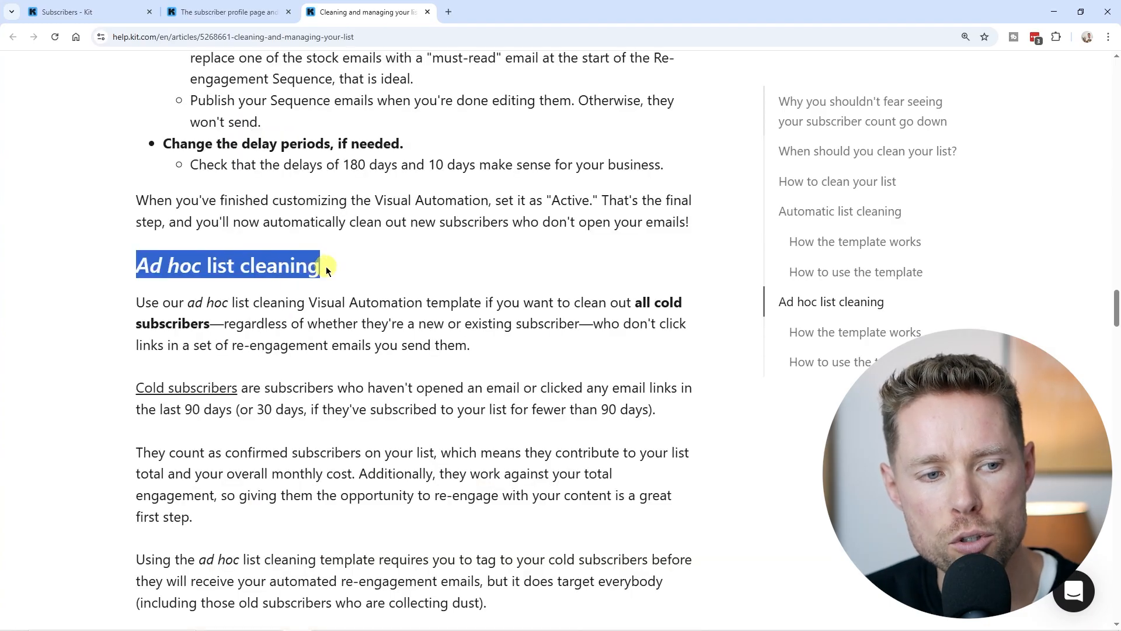
pyautogui.scroll(-12, 302, 300)
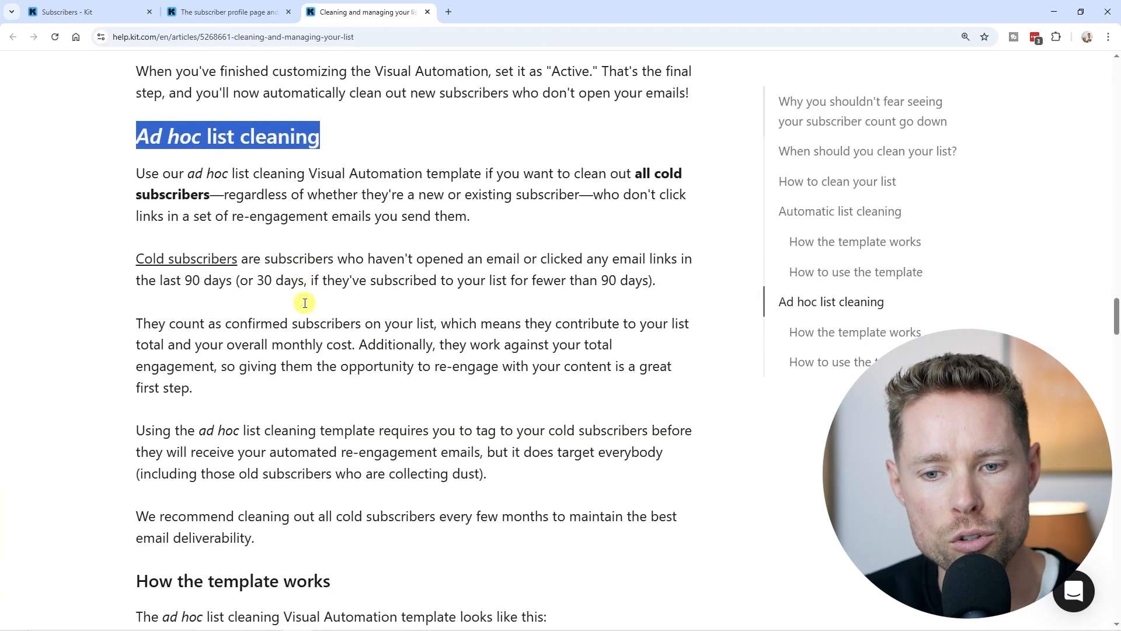
pyautogui.scroll(-3, 309, 306)
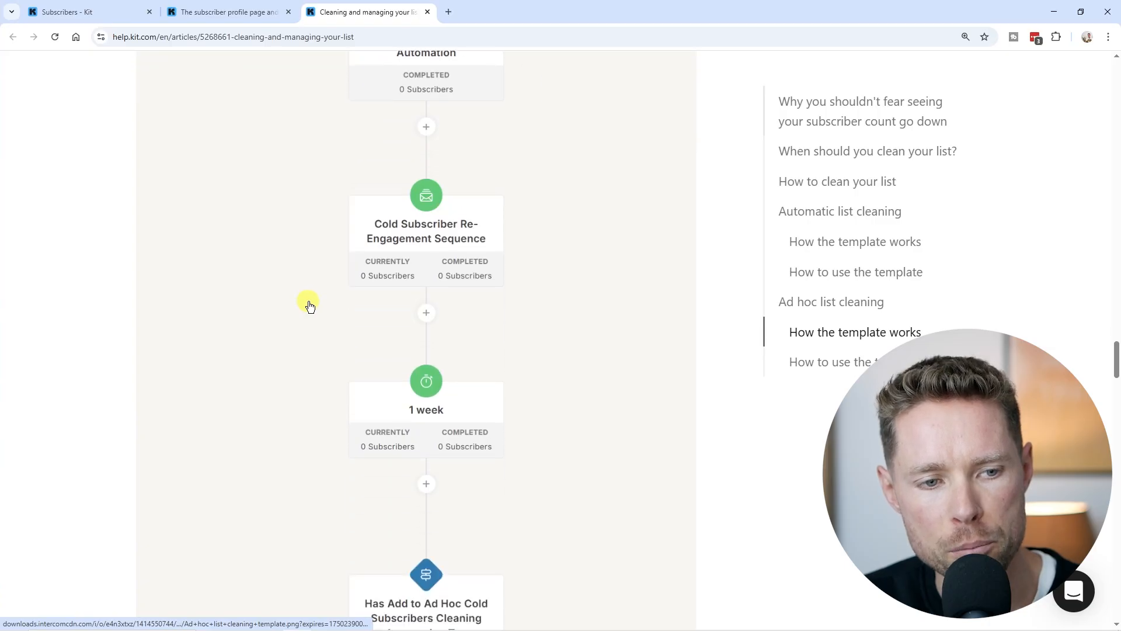
pyautogui.scroll(3, 309, 305)
pyautogui.scroll(-5, 310, 305)
pyautogui.scroll(-4, 310, 304)
pyautogui.scroll(-6, 310, 304)
pyautogui.scroll(15, 310, 304)
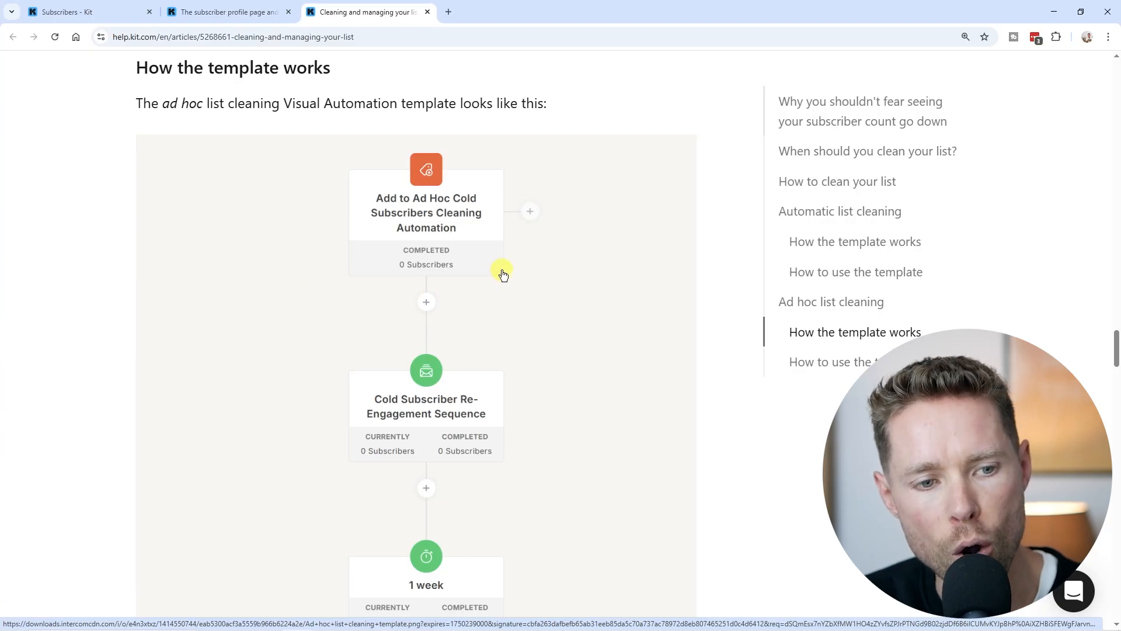
pyautogui.scroll(4, 493, 292)
pyautogui.scroll(5, 471, 361)
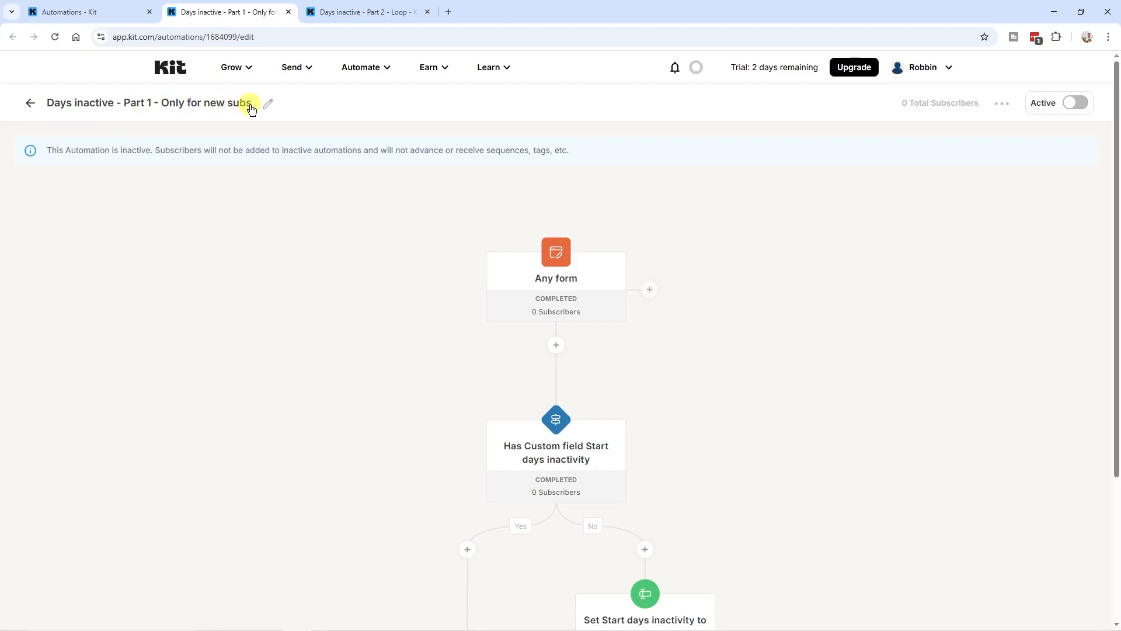
# Flip between the Part 1 and Part 2 - Loop automations, then open Part 1's Any form trigger
pyautogui.hotkey('ctrl', 'Tab')
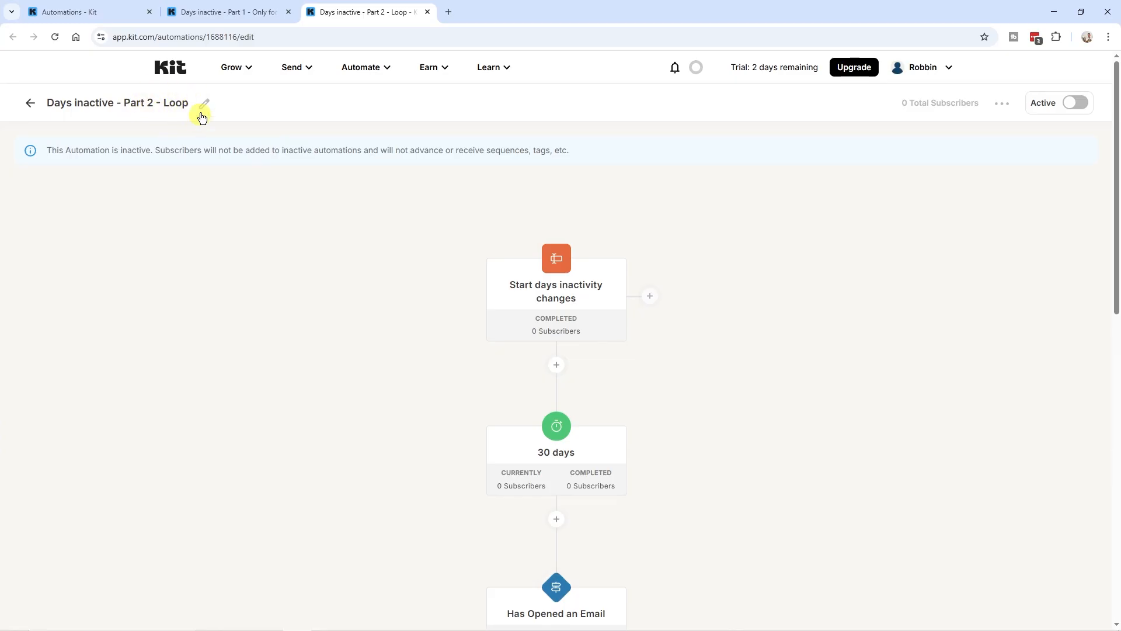
pyautogui.click(230, 17)
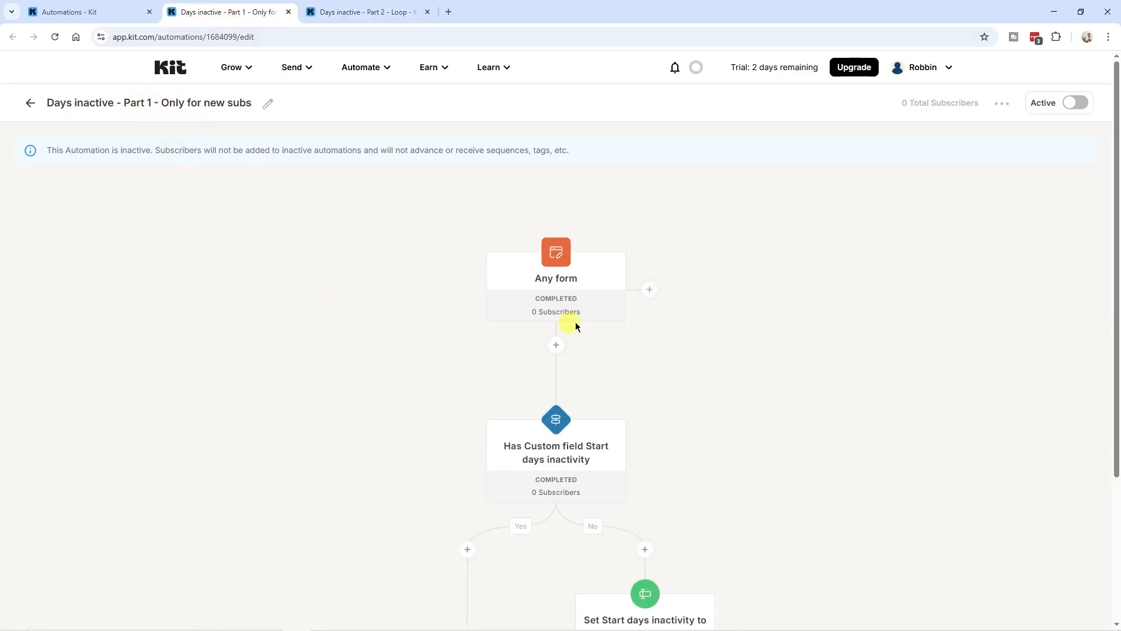
pyautogui.scroll(-2, 583, 292)
pyautogui.scroll(2, 604, 229)
pyautogui.click(367, 12)
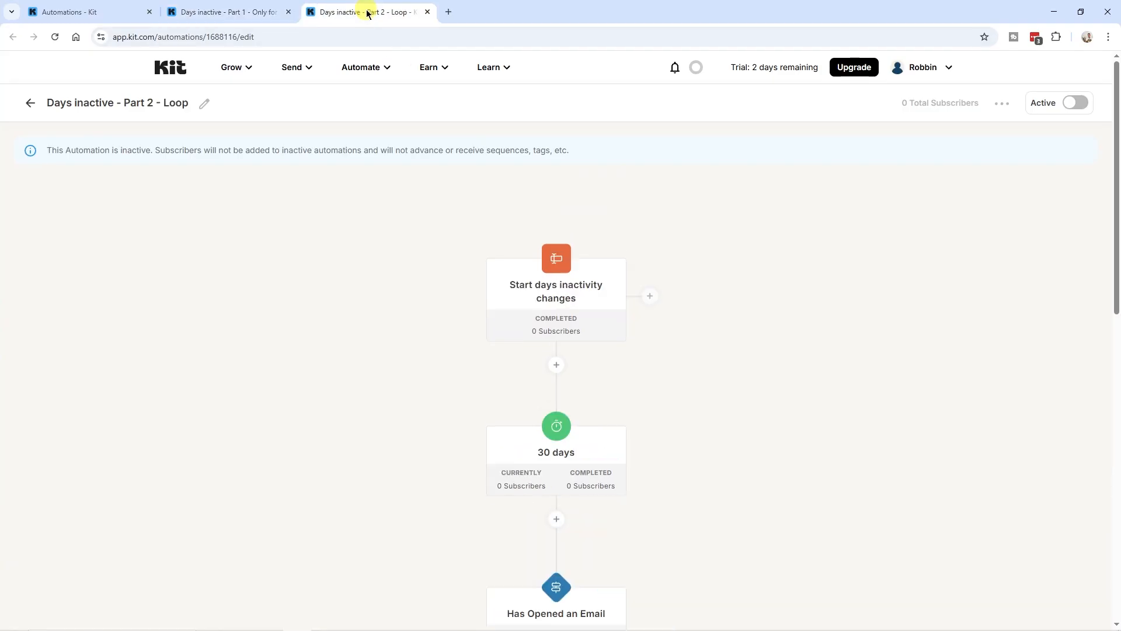
pyautogui.scroll(-10, 675, 348)
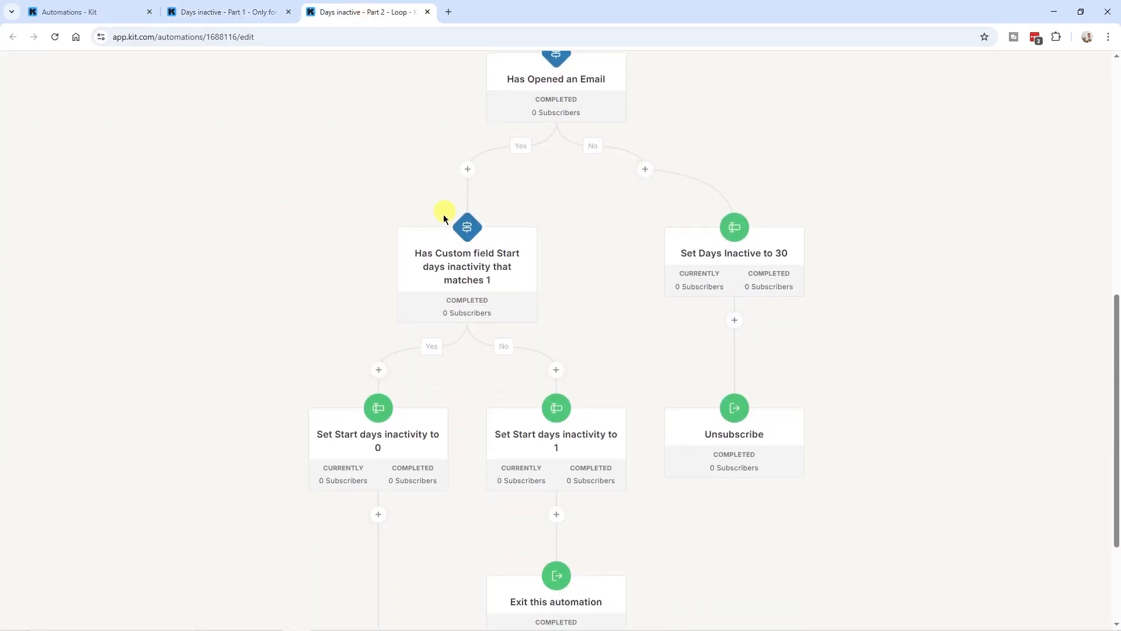
pyautogui.scroll(10, 591, 483)
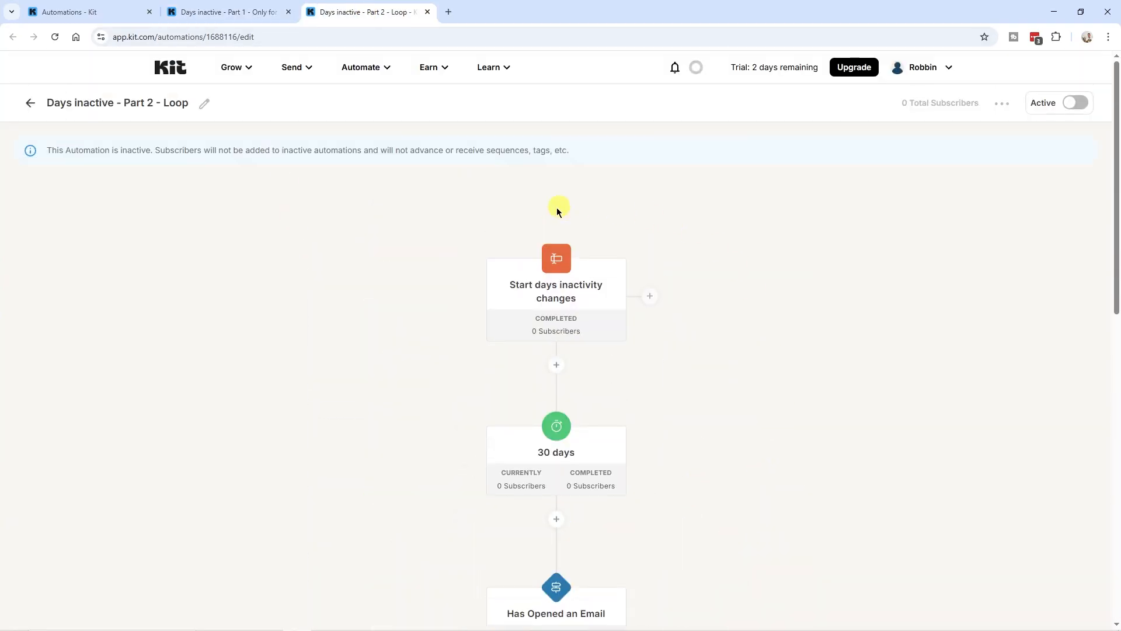
pyautogui.click(255, 13)
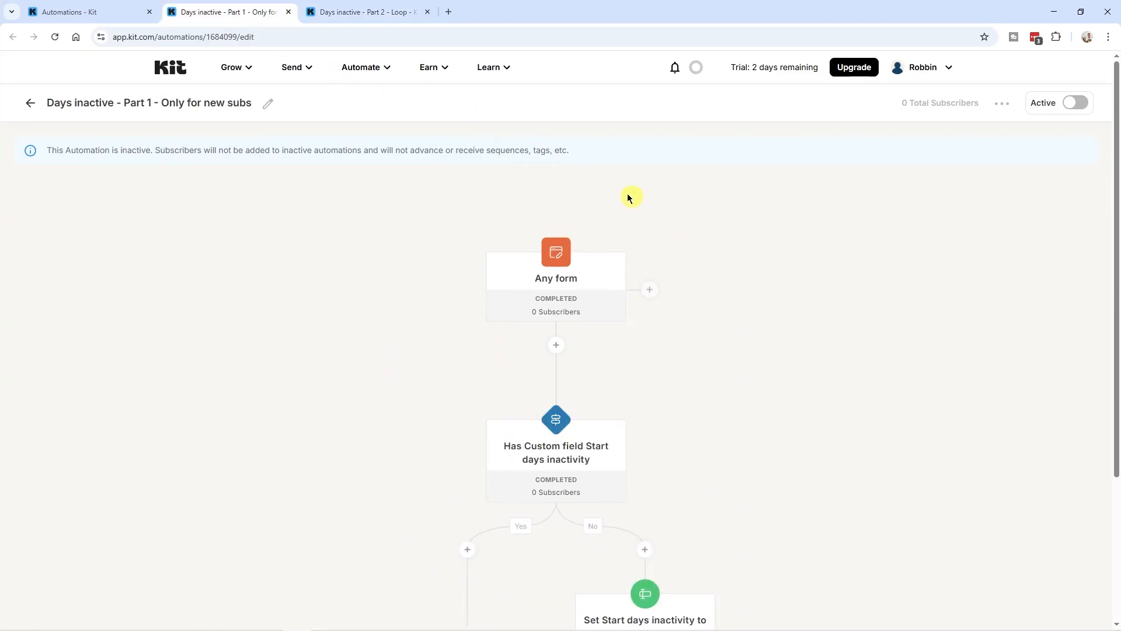
pyautogui.moveTo(569, 272)
pyautogui.click(536, 283)
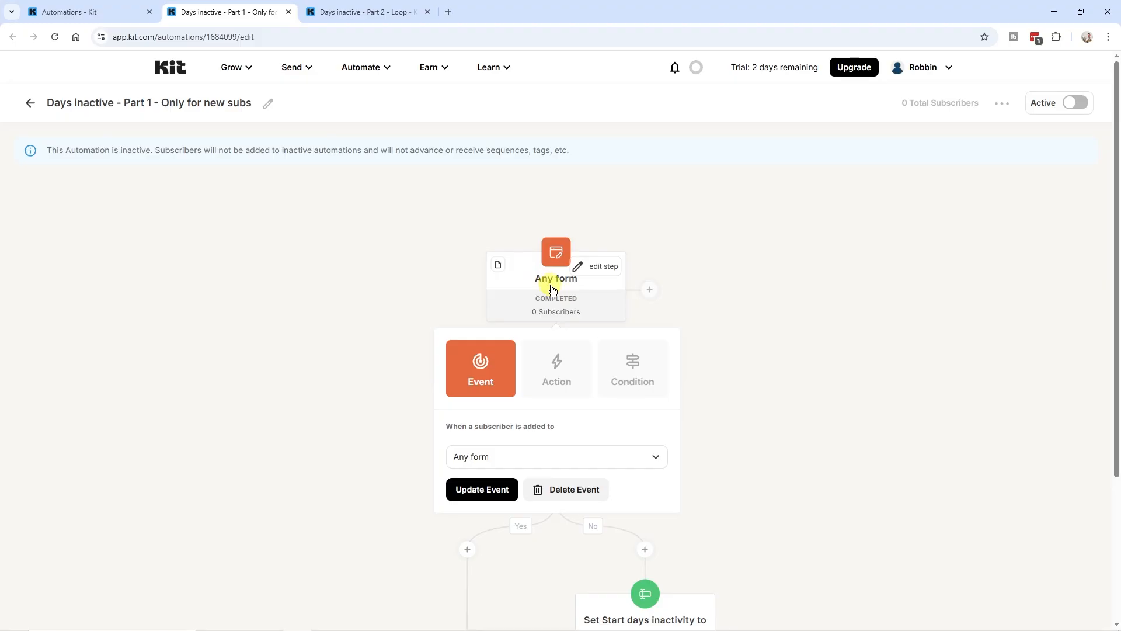
# Close the entry trigger options and open Part 1's Set Start days inactivity to 1 step
pyautogui.click(651, 291)
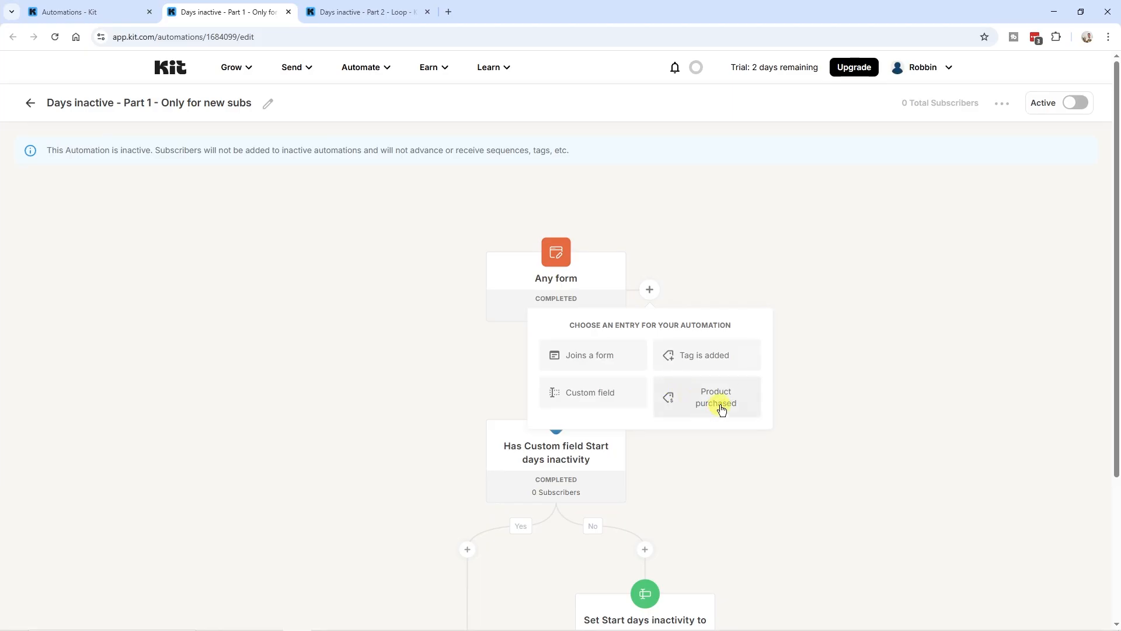
pyautogui.click(819, 400)
pyautogui.scroll(-3, 601, 419)
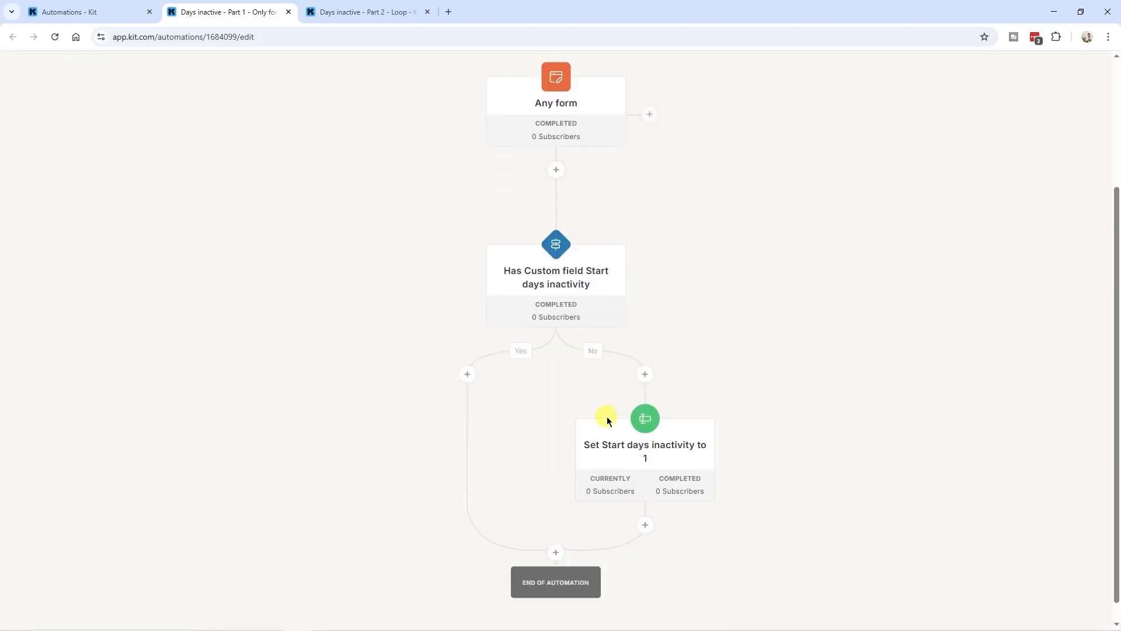
pyautogui.scroll(1, 600, 286)
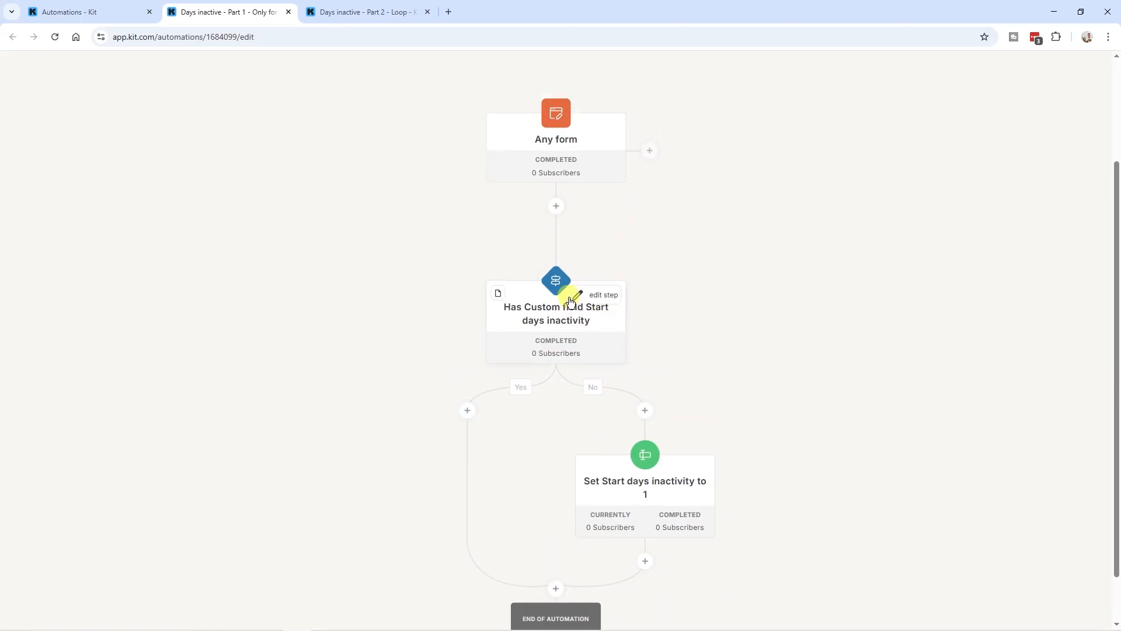
pyautogui.click(626, 495)
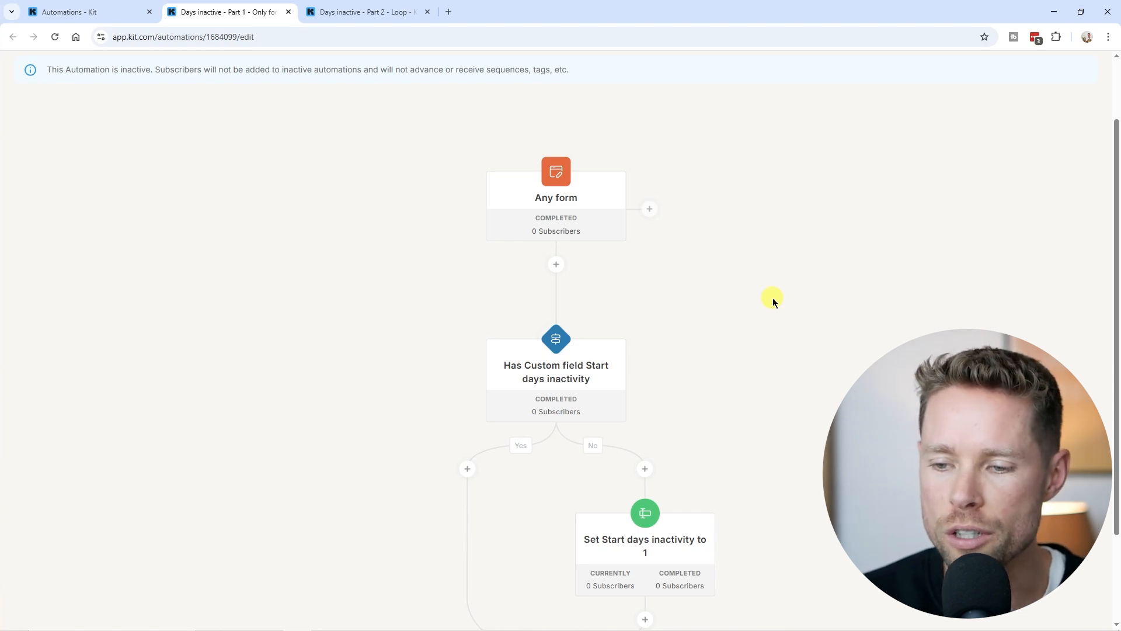
# Scroll through the Part 2 - Loop canvas, then revisit the Part 1 flow
pyautogui.click(368, 12)
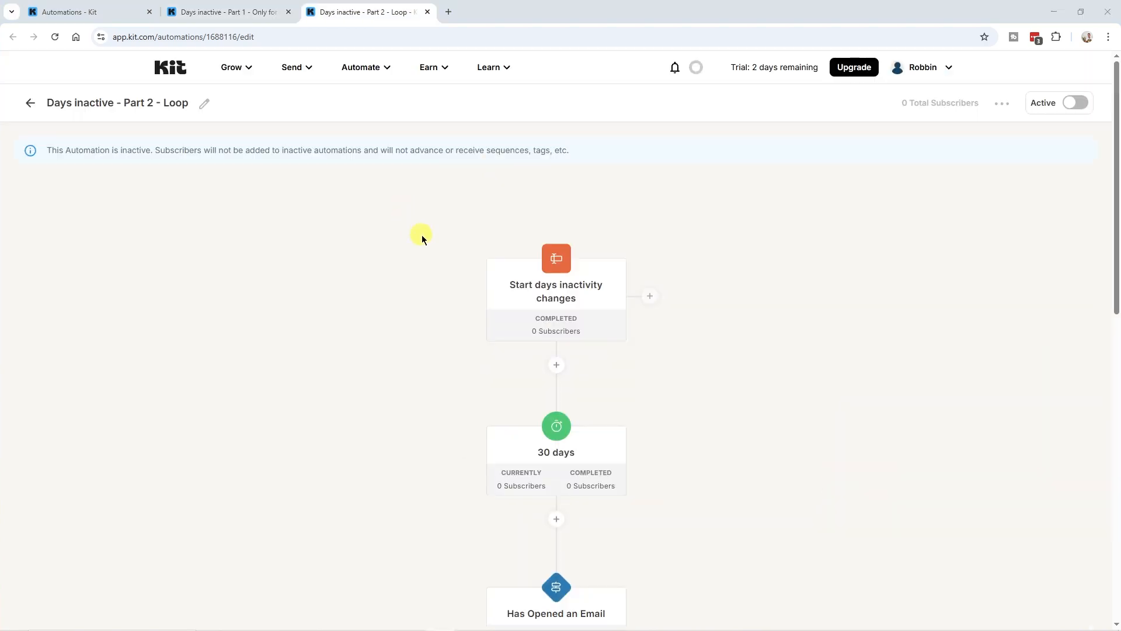
pyautogui.scroll(-1, 421, 235)
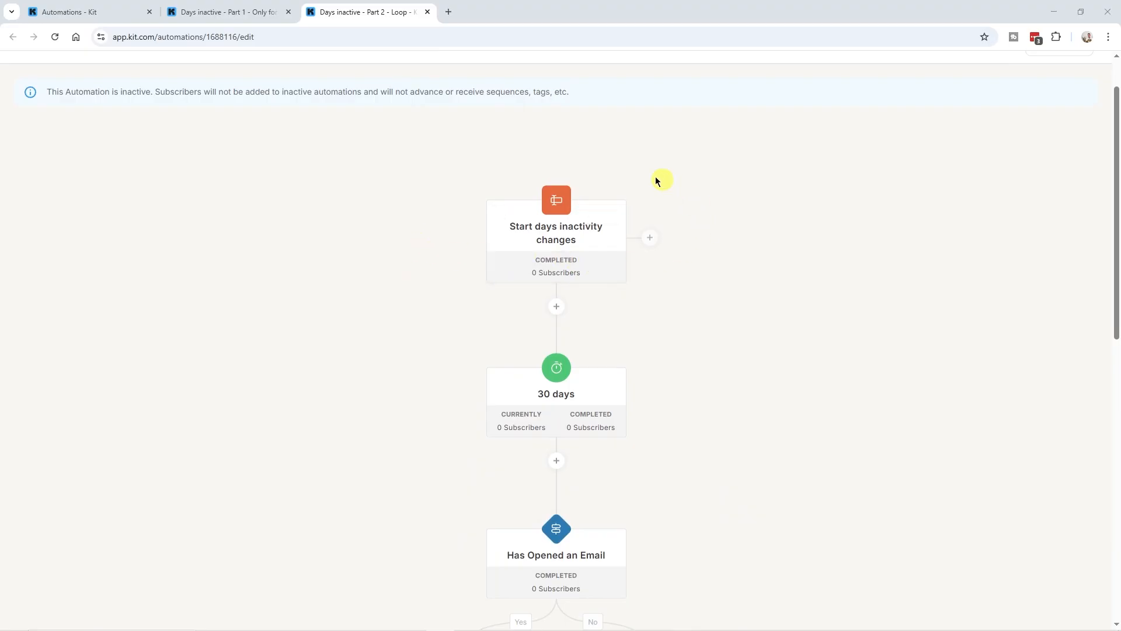
pyautogui.scroll(-1, 355, 382)
pyautogui.scroll(1, 380, 389)
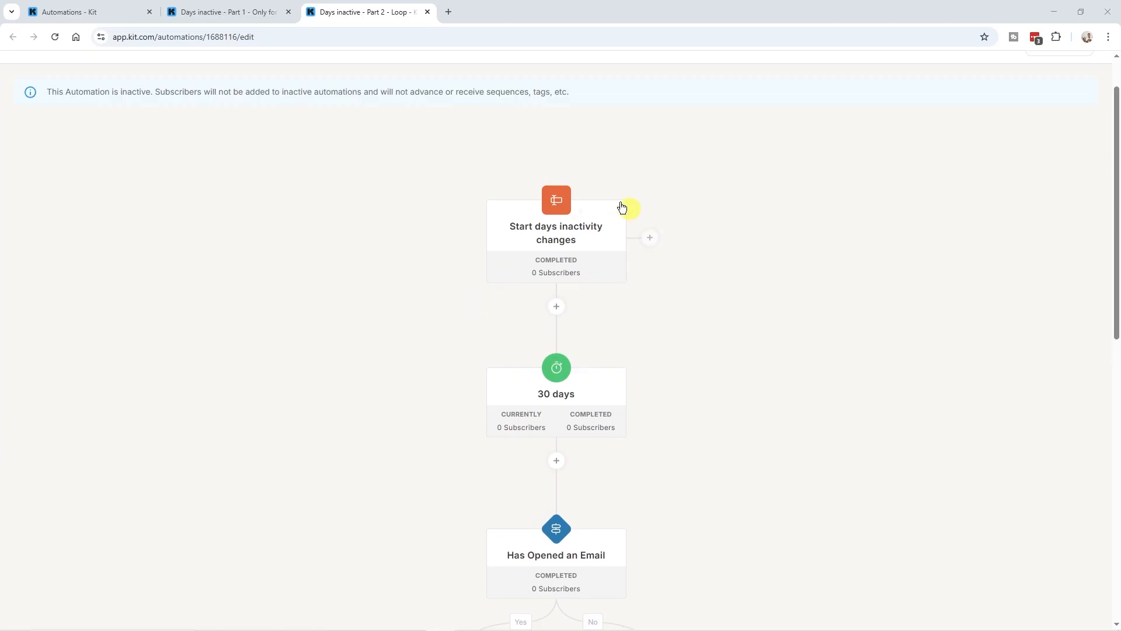
pyautogui.click(229, 12)
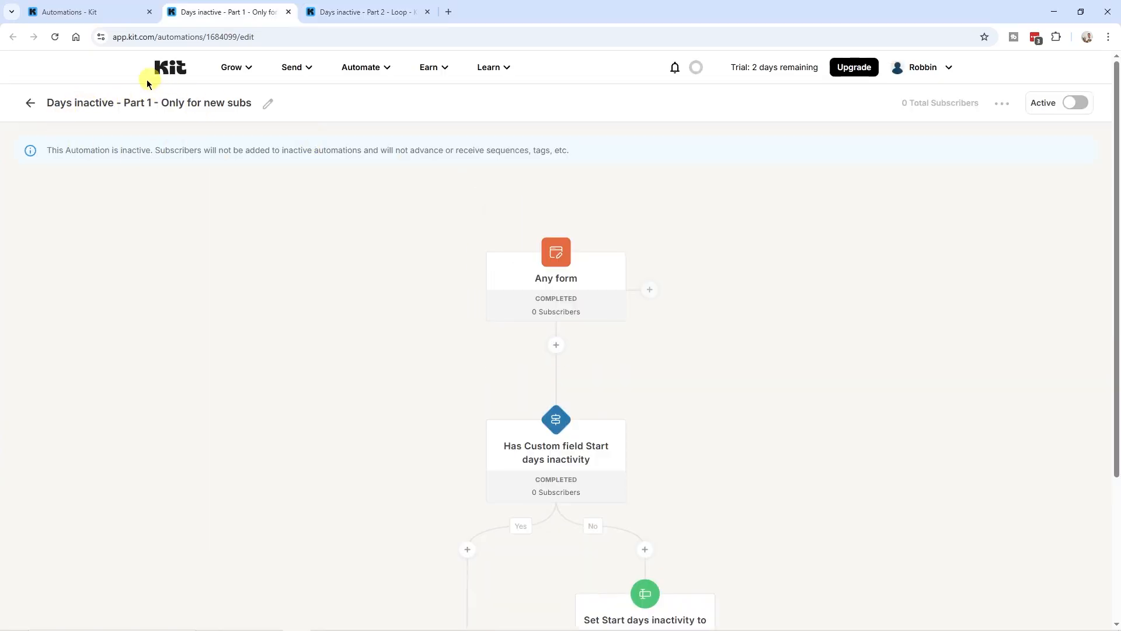
pyautogui.scroll(-3, 439, 352)
pyautogui.moveTo(708, 476)
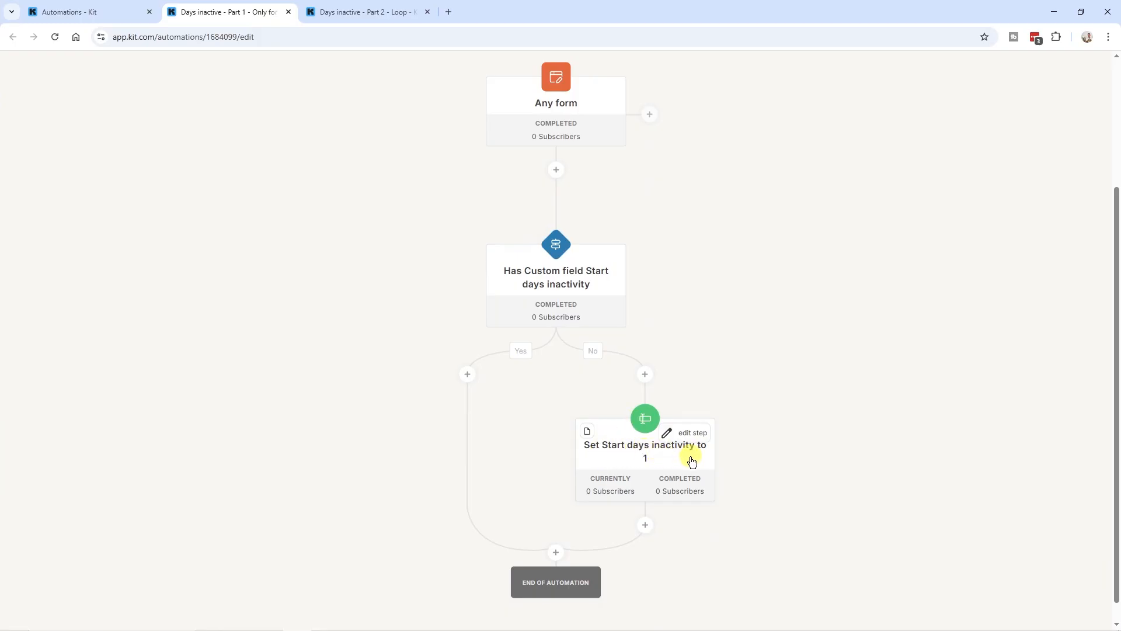
# Back on Part 2 - Loop, open the Has Opened an Email condition checking the past 30 days
pyautogui.hotkey('ctrl', 'Tab')
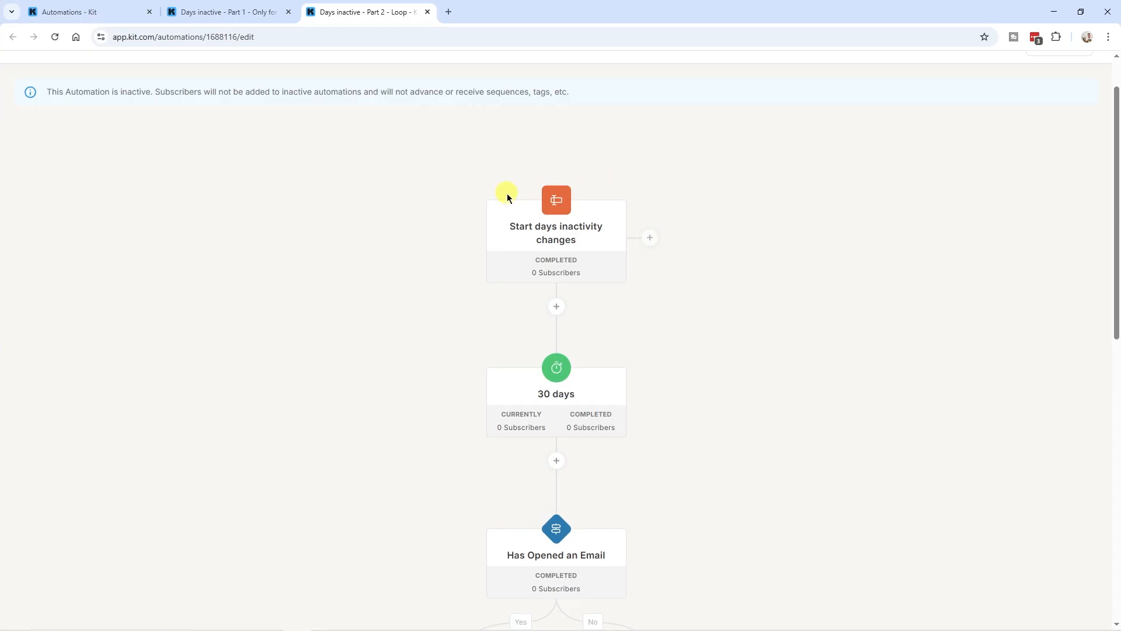
pyautogui.scroll(1, 547, 171)
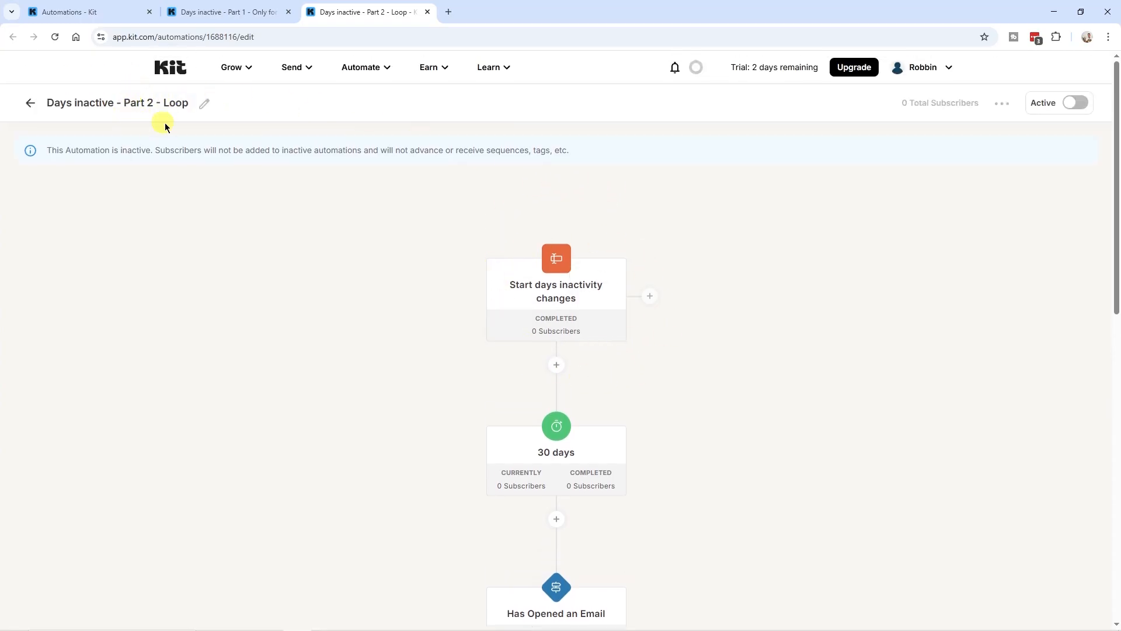
pyautogui.scroll(-3, 653, 279)
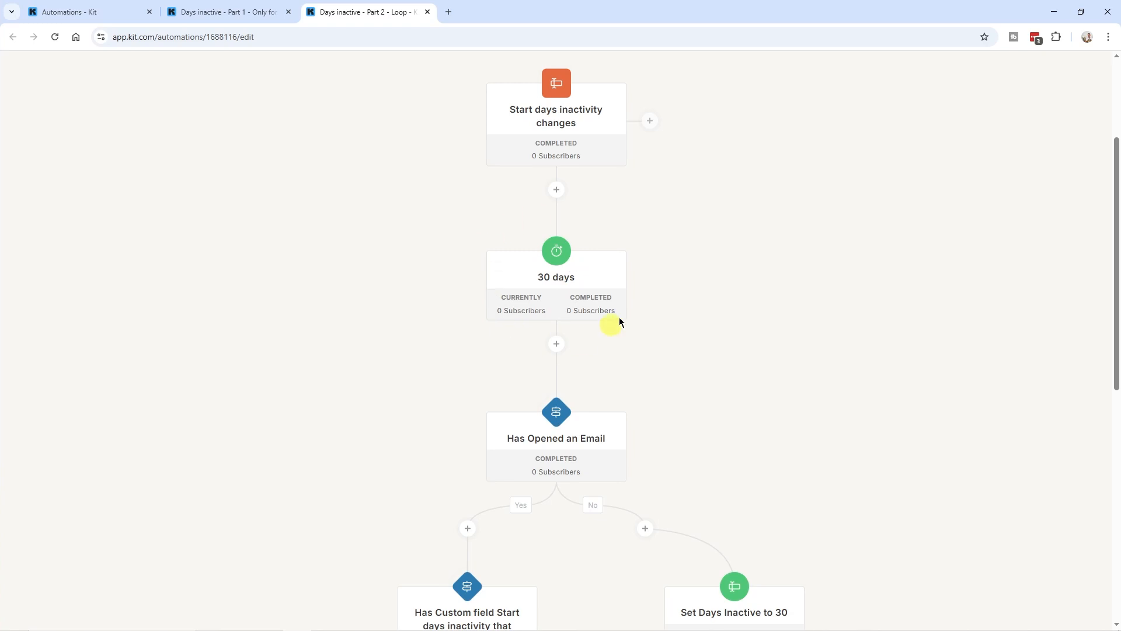
pyautogui.scroll(-2, 576, 370)
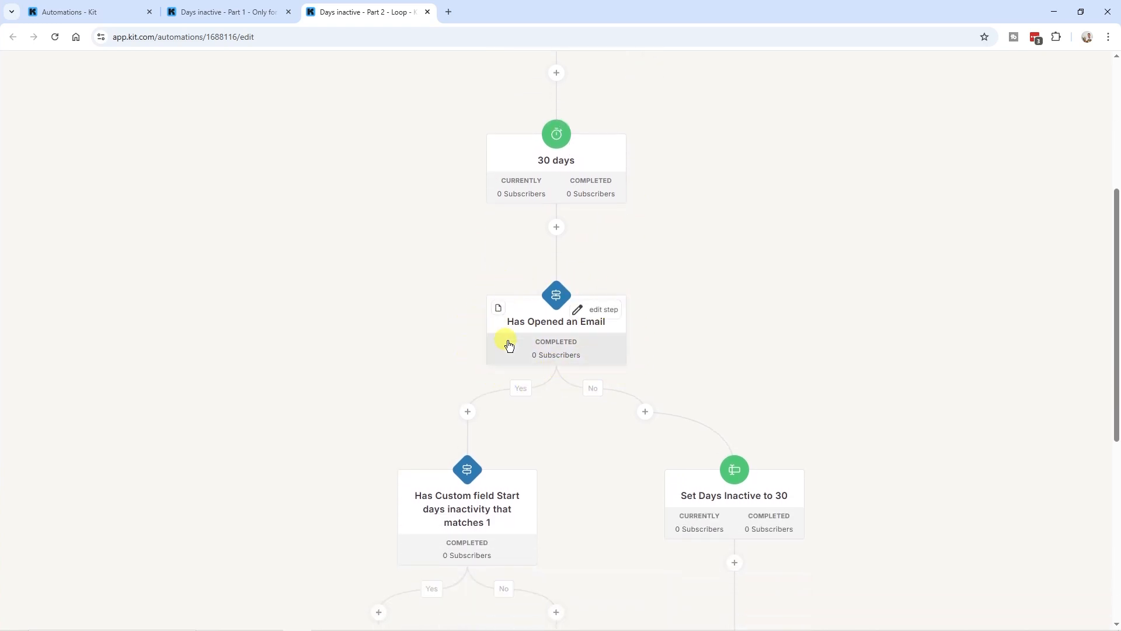
pyautogui.click(535, 329)
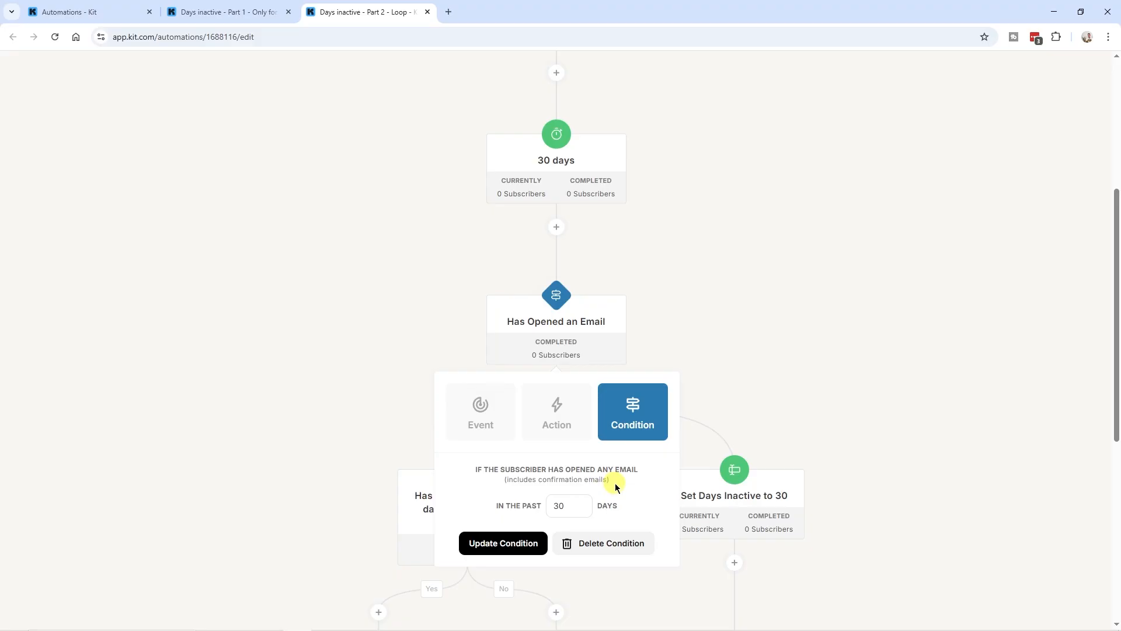
# Close the condition popover and scroll down through the loop's Yes/No branches and follow-up steps
pyautogui.click(717, 367)
pyautogui.scroll(-2, 538, 281)
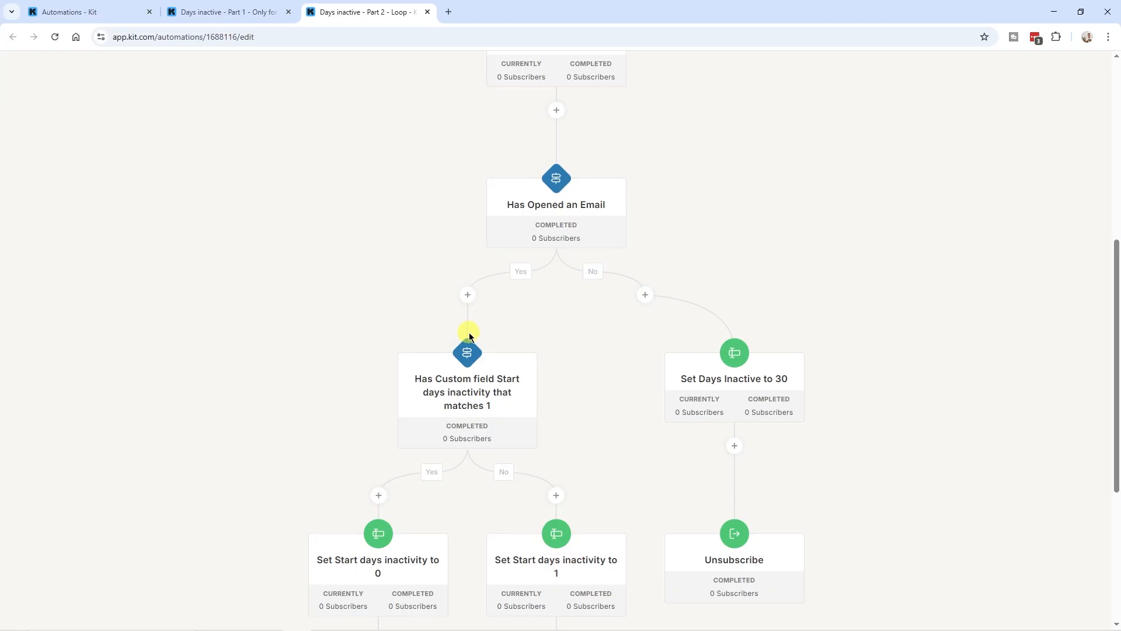
pyautogui.scroll(5, 583, 263)
pyautogui.scroll(-4, 588, 308)
pyautogui.scroll(4, 468, 387)
pyautogui.scroll(2, 468, 387)
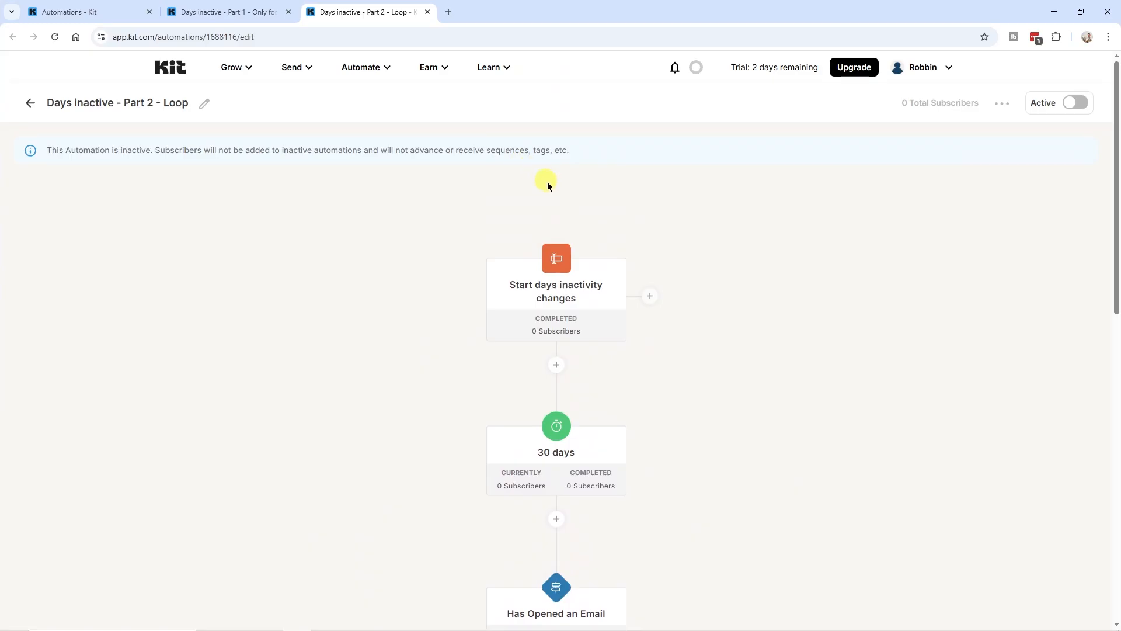
pyautogui.scroll(-1, 463, 307)
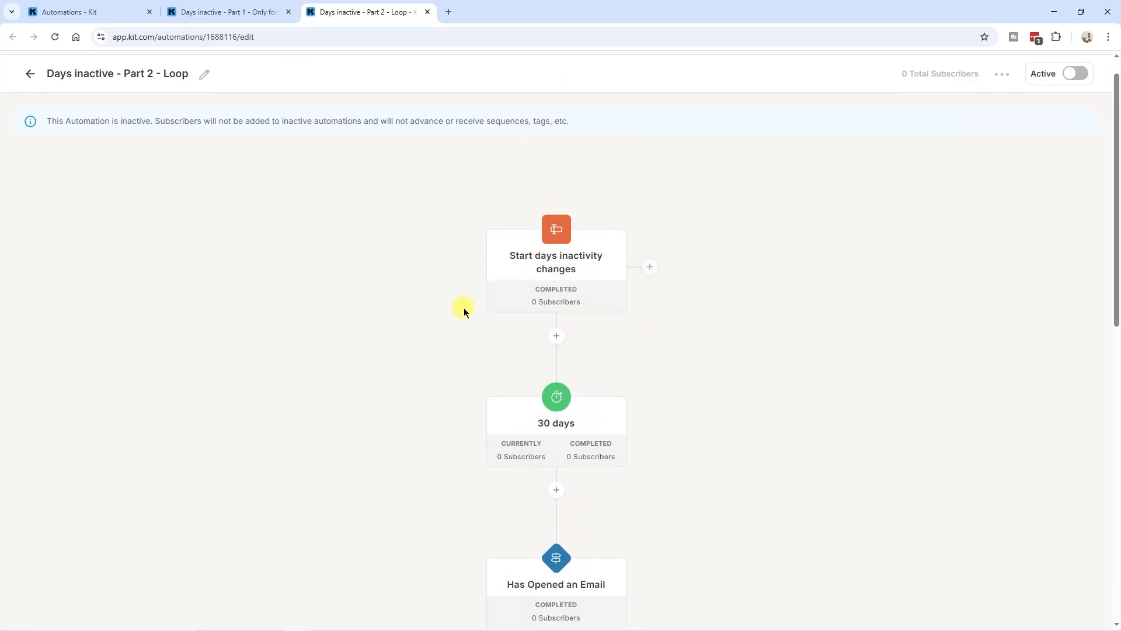
pyautogui.scroll(-2, 464, 307)
pyautogui.scroll(-4, 498, 353)
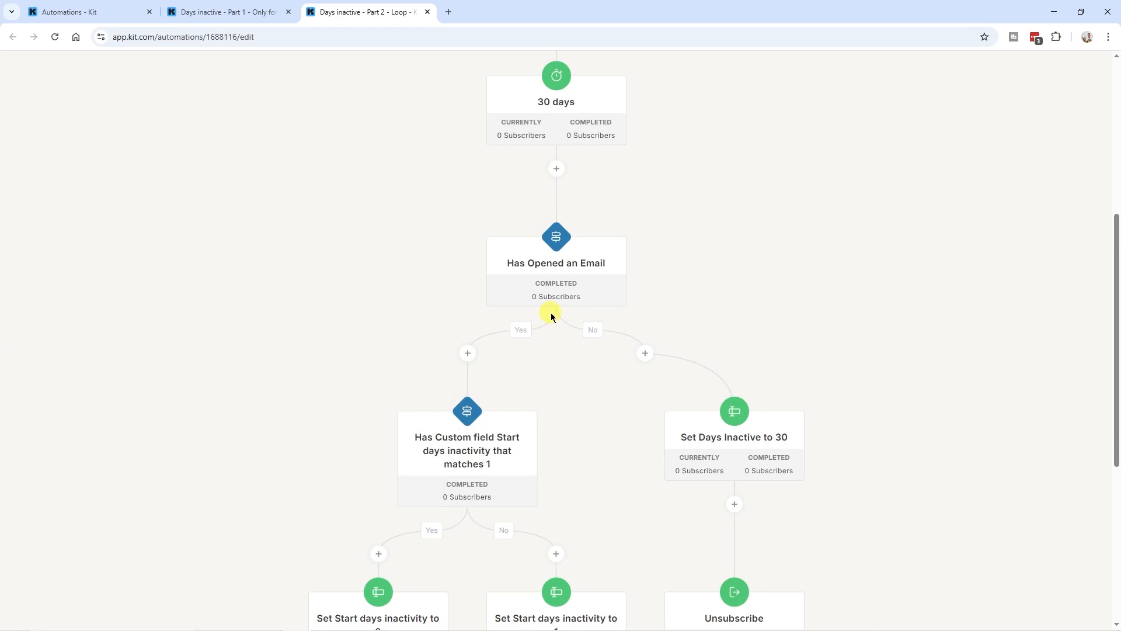
pyautogui.scroll(-3, 551, 316)
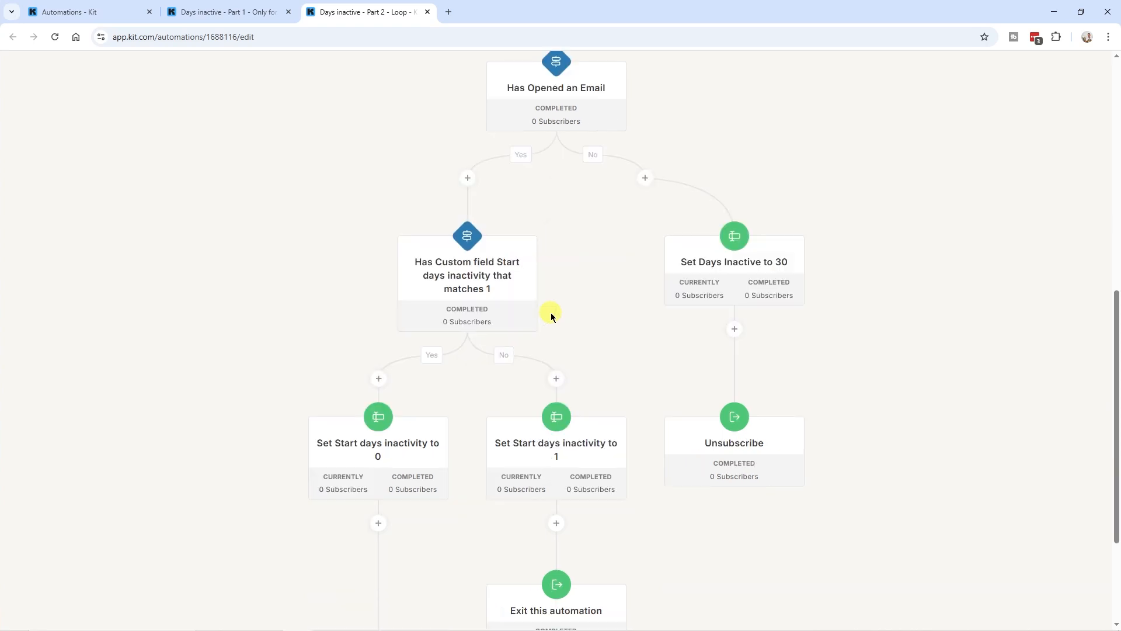
pyautogui.moveTo(506, 295)
pyautogui.click(498, 297)
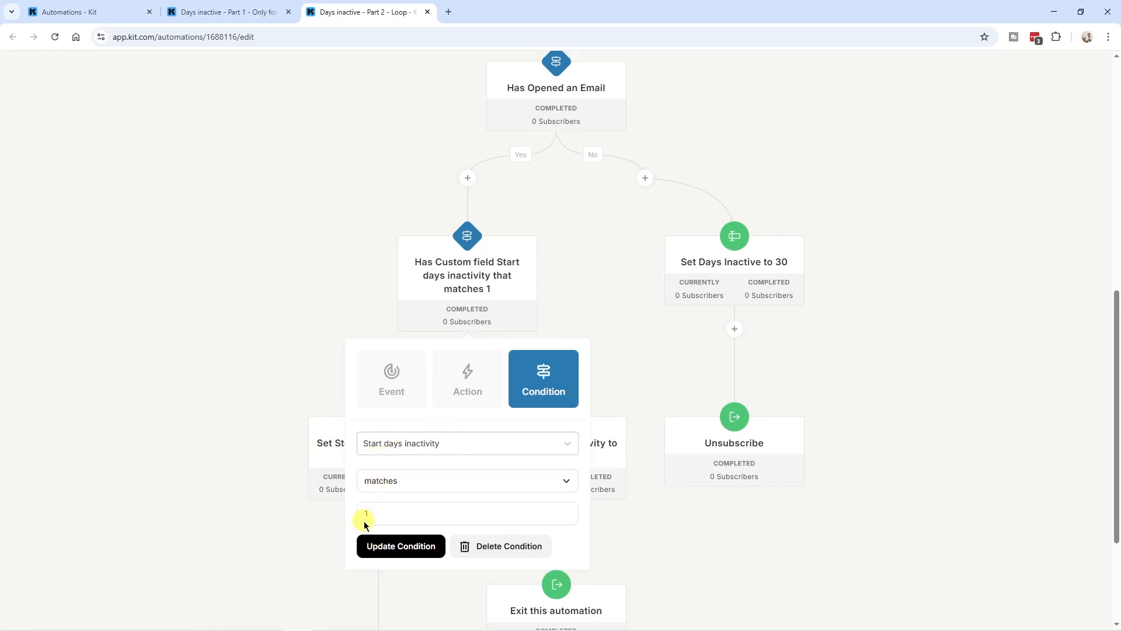
pyautogui.scroll(-2, 459, 397)
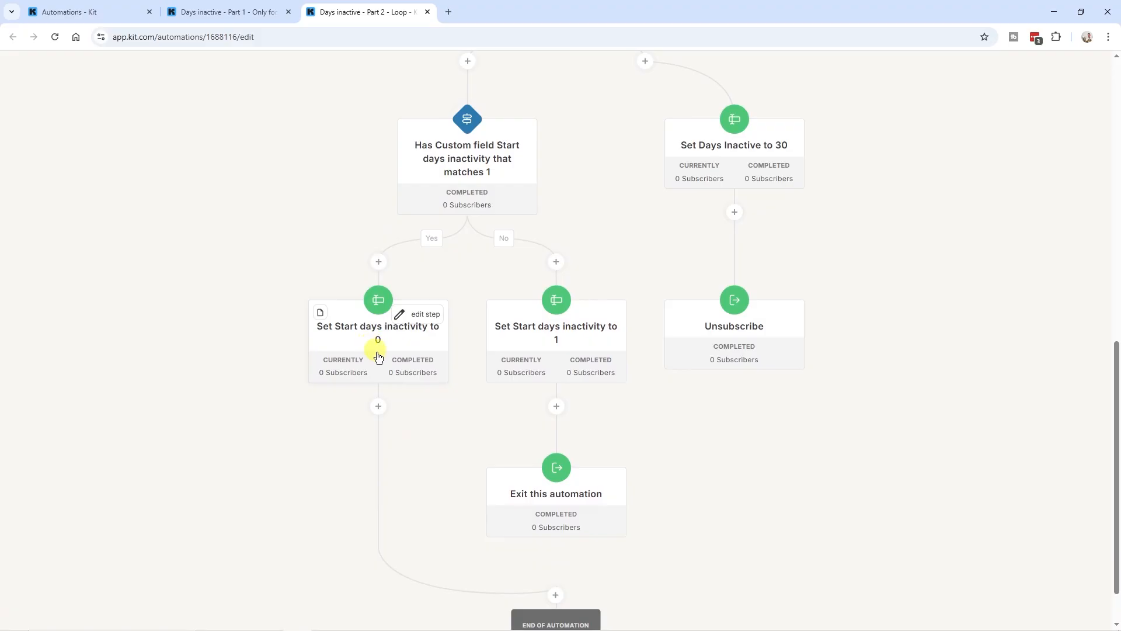
pyautogui.scroll(3, 383, 399)
pyautogui.scroll(8, 383, 399)
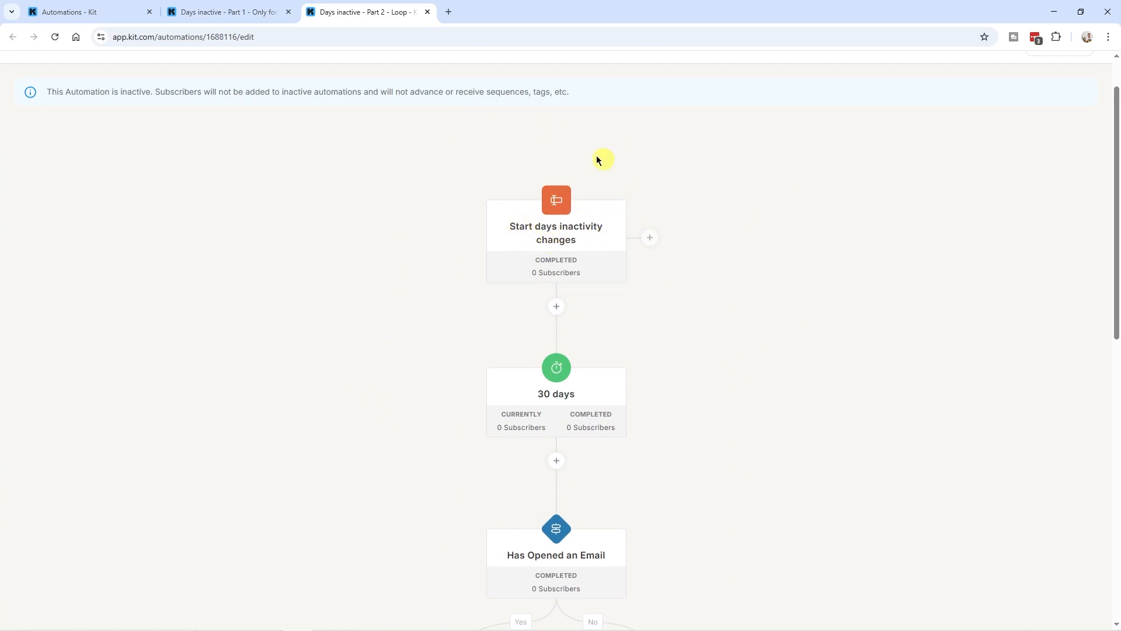
pyautogui.scroll(-10, 413, 321)
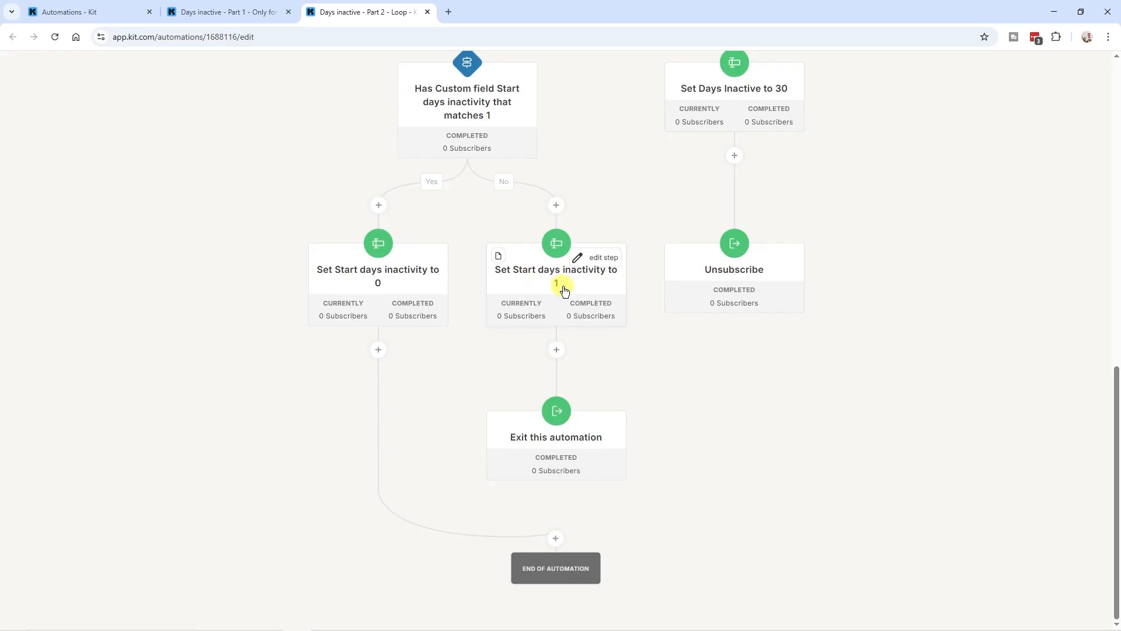
pyautogui.scroll(4, 564, 291)
pyautogui.click(513, 313)
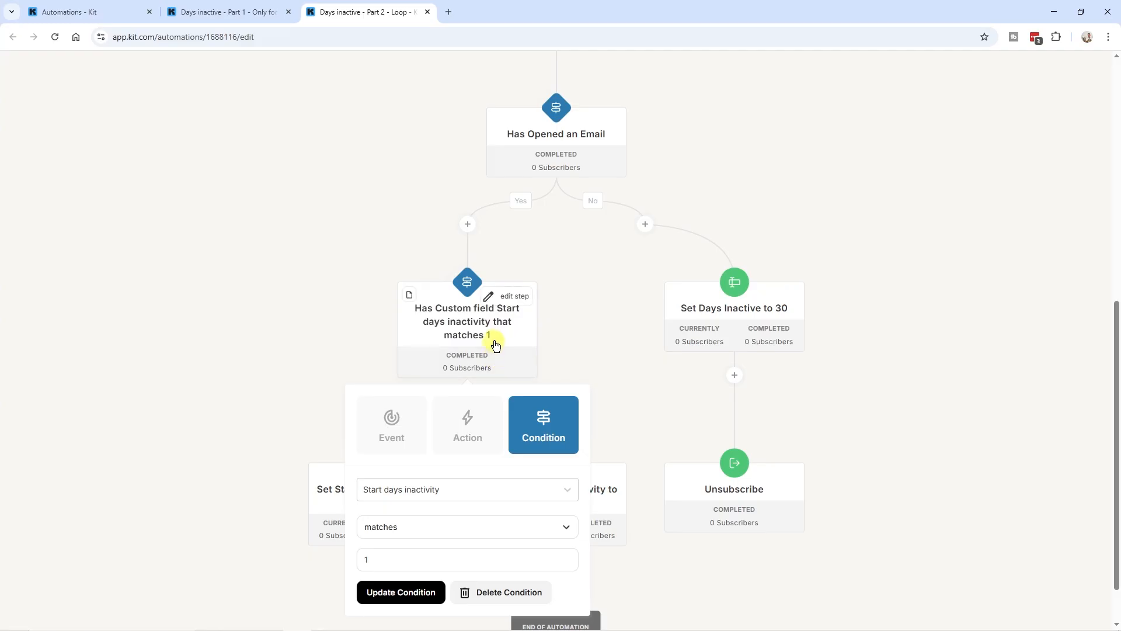
pyautogui.click(555, 327)
pyautogui.scroll(-1, 490, 348)
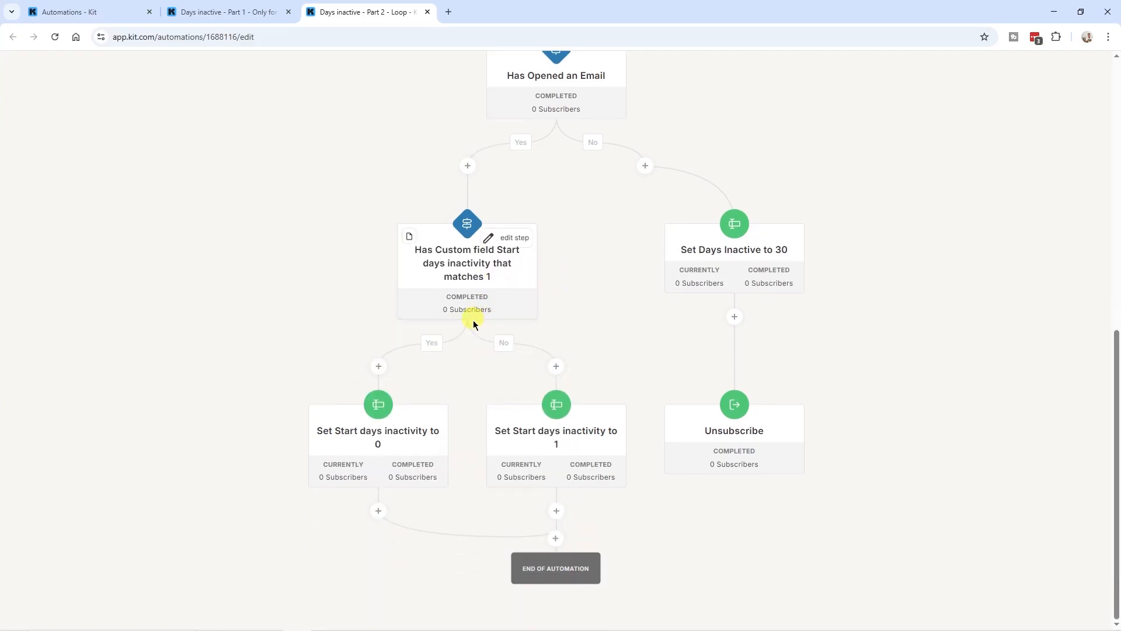
pyautogui.moveTo(532, 454)
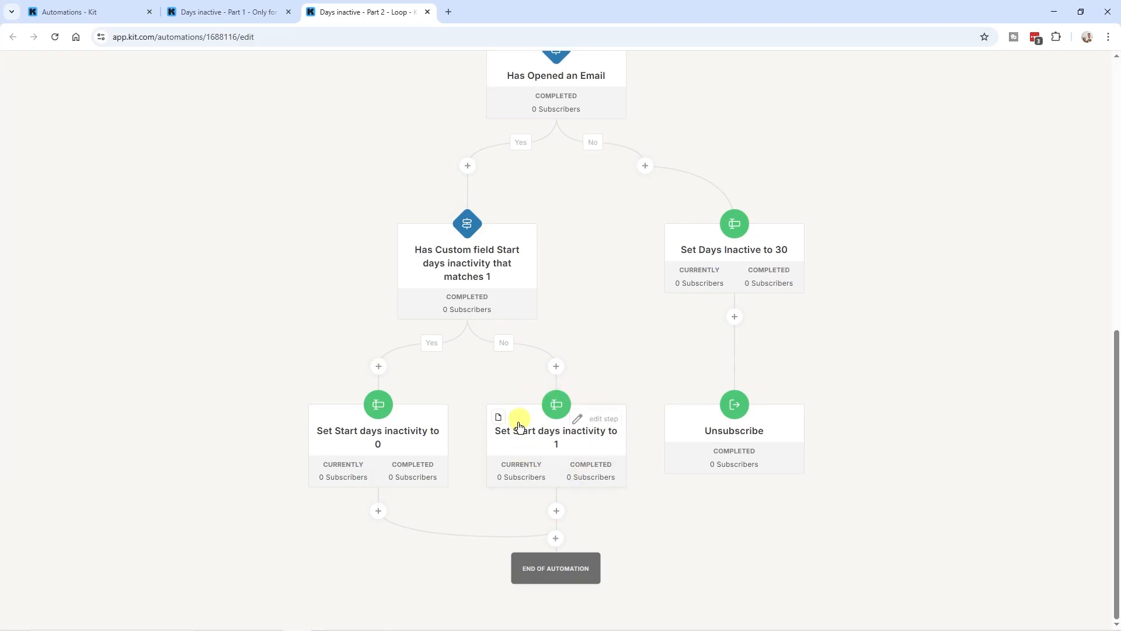
pyautogui.scroll(9, 624, 205)
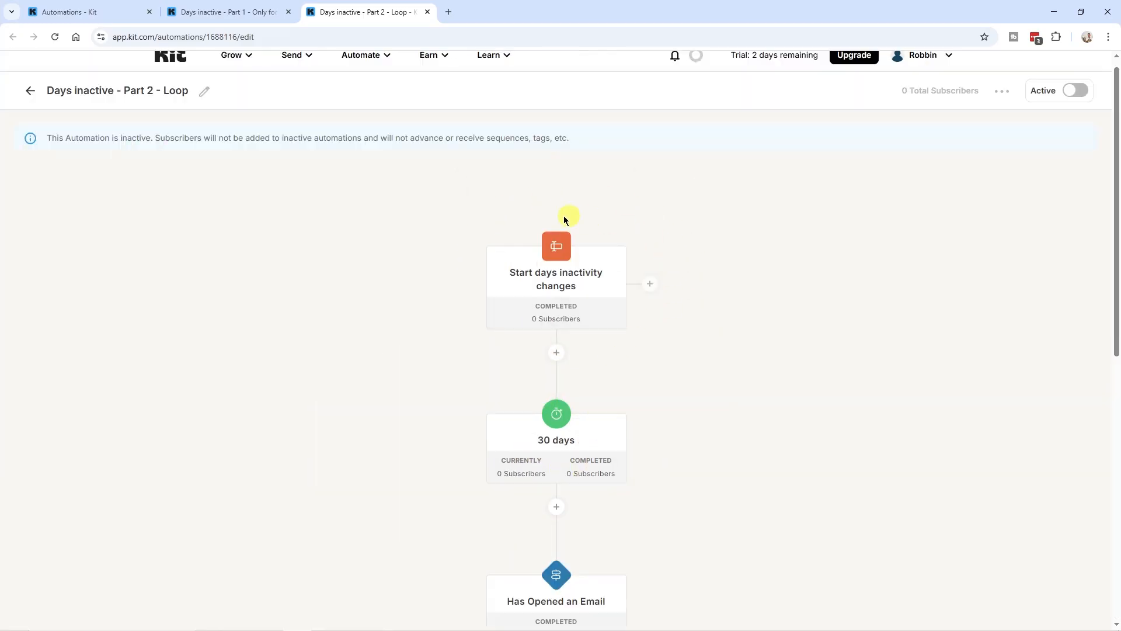
# Scroll down the Part 2 loop to the Set Days Inactive to 30 and Unsubscribe actions
pyautogui.moveTo(510, 279)
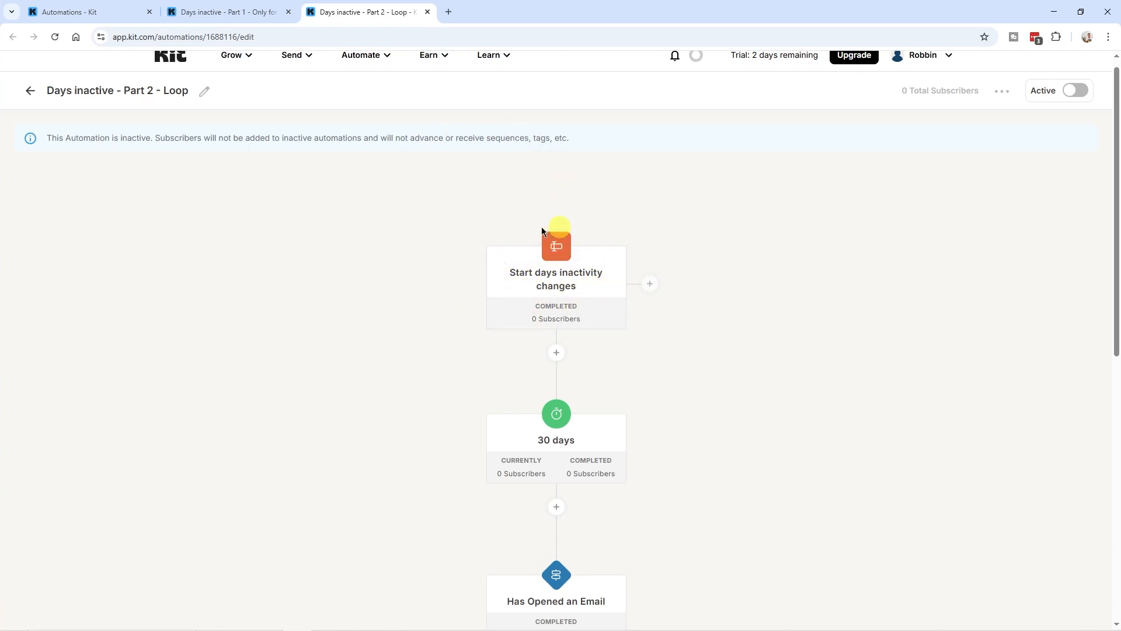
pyautogui.scroll(-2, 548, 276)
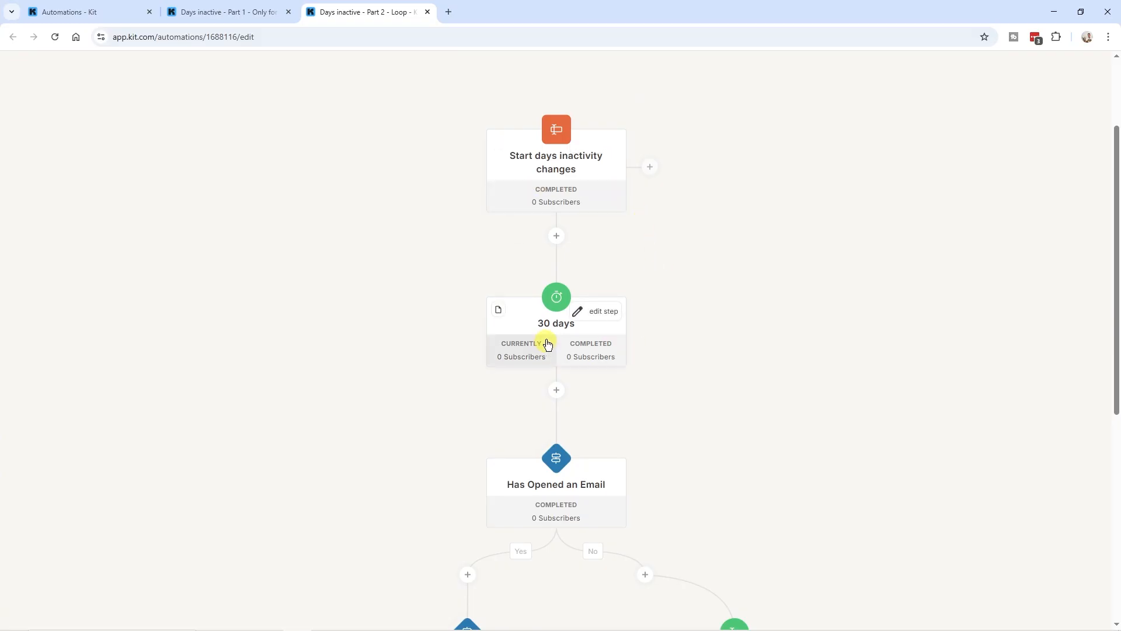
pyautogui.scroll(-4, 545, 343)
pyautogui.moveTo(517, 242)
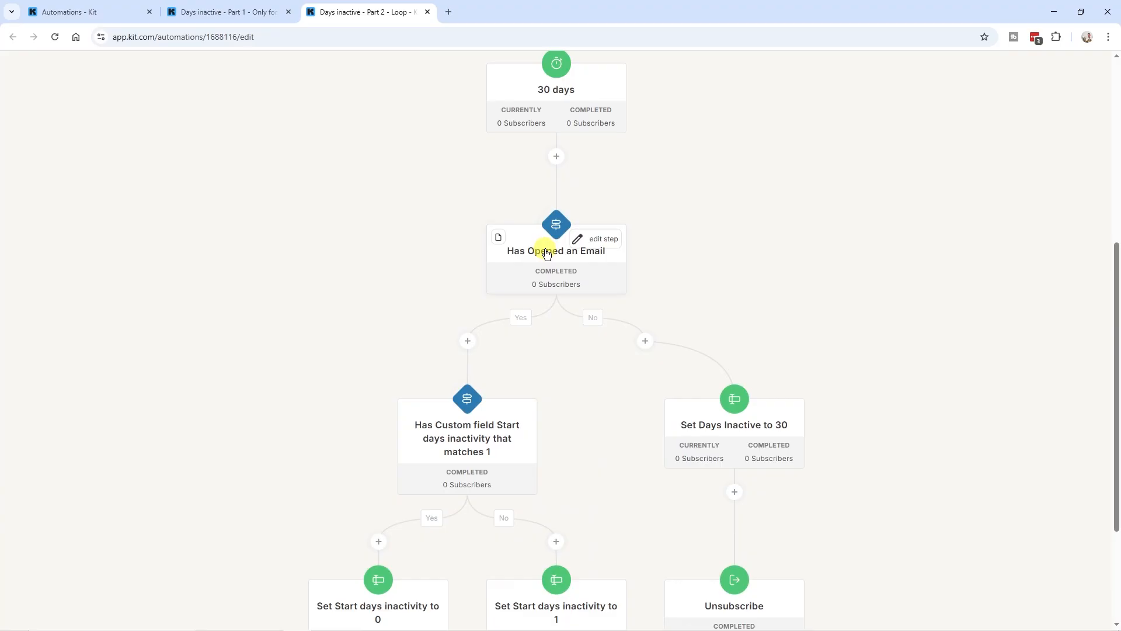
pyautogui.scroll(-2, 546, 254)
pyautogui.scroll(-1, 456, 279)
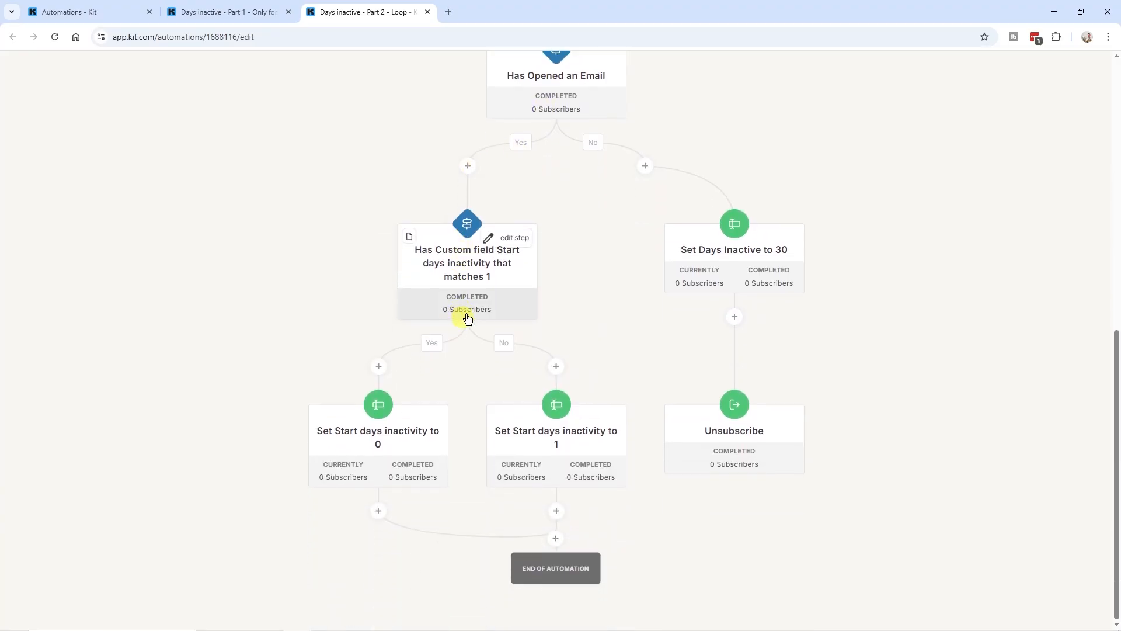
pyautogui.moveTo(381, 461)
pyautogui.scroll(9, 381, 462)
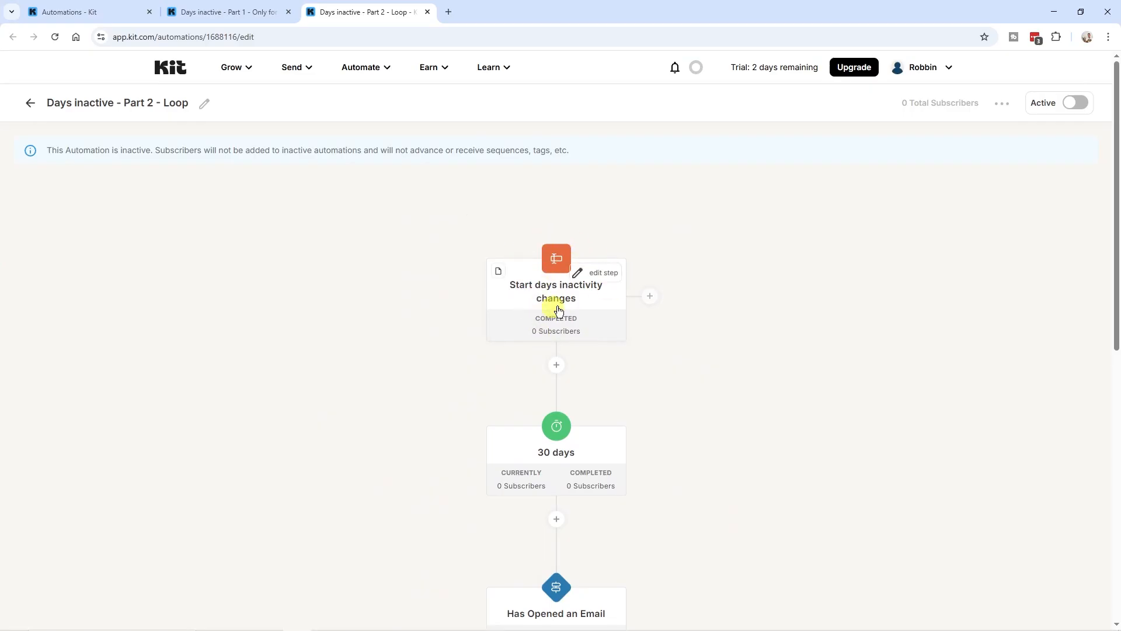
pyautogui.scroll(-6, 570, 299)
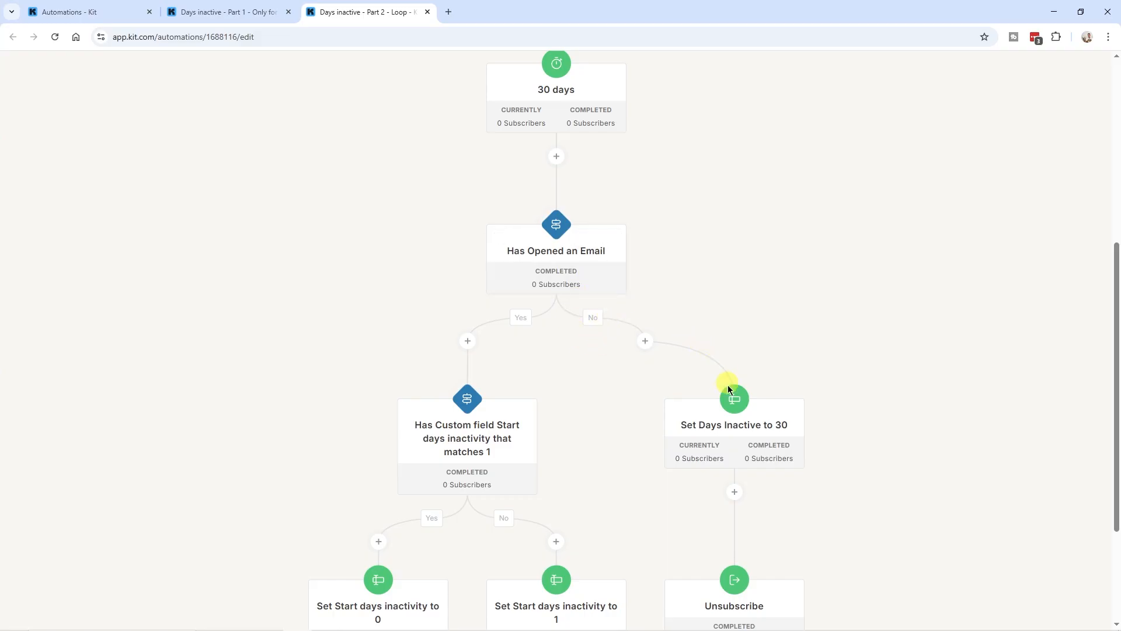
pyautogui.click(729, 432)
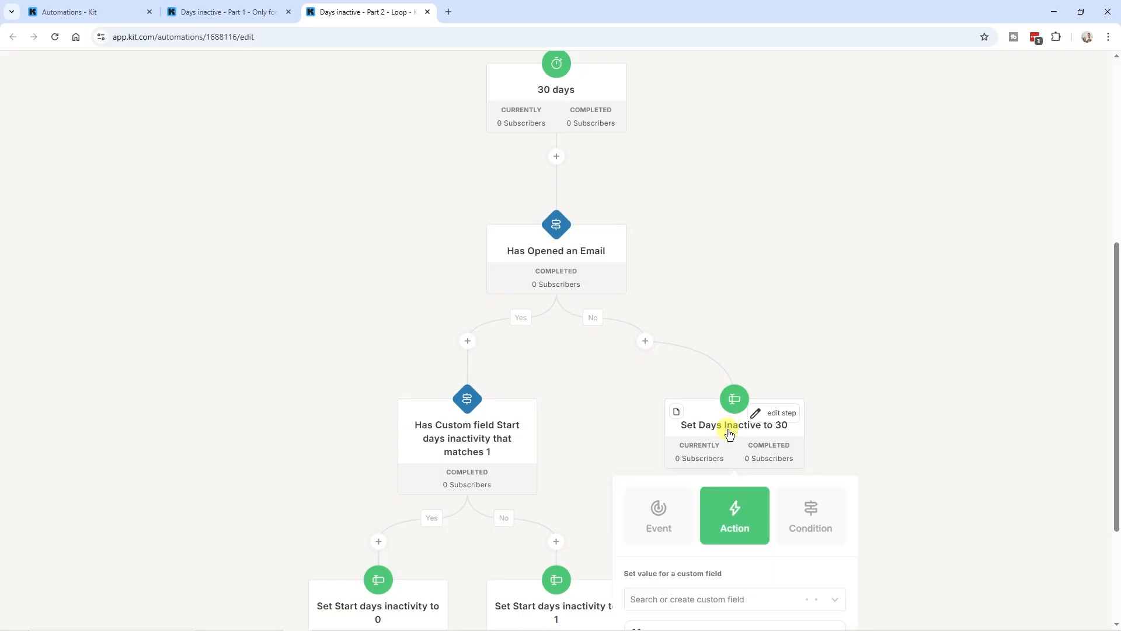
pyautogui.scroll(-3, 728, 433)
pyautogui.click(657, 461)
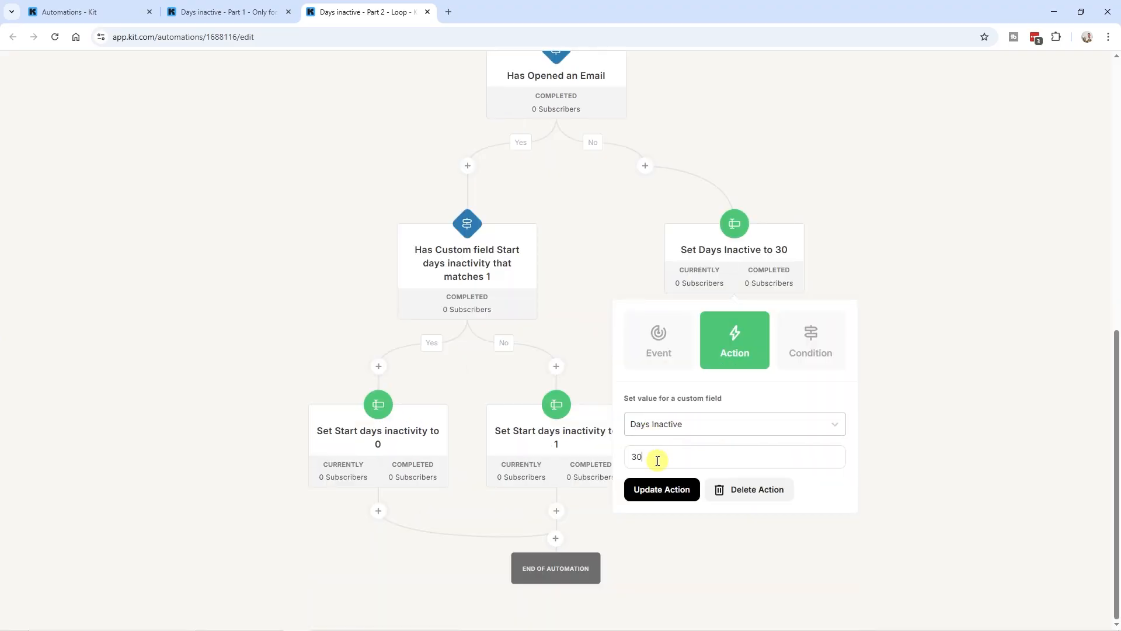
pyautogui.doubleClick(637, 457)
pyautogui.click(879, 263)
pyautogui.scroll(2, 769, 362)
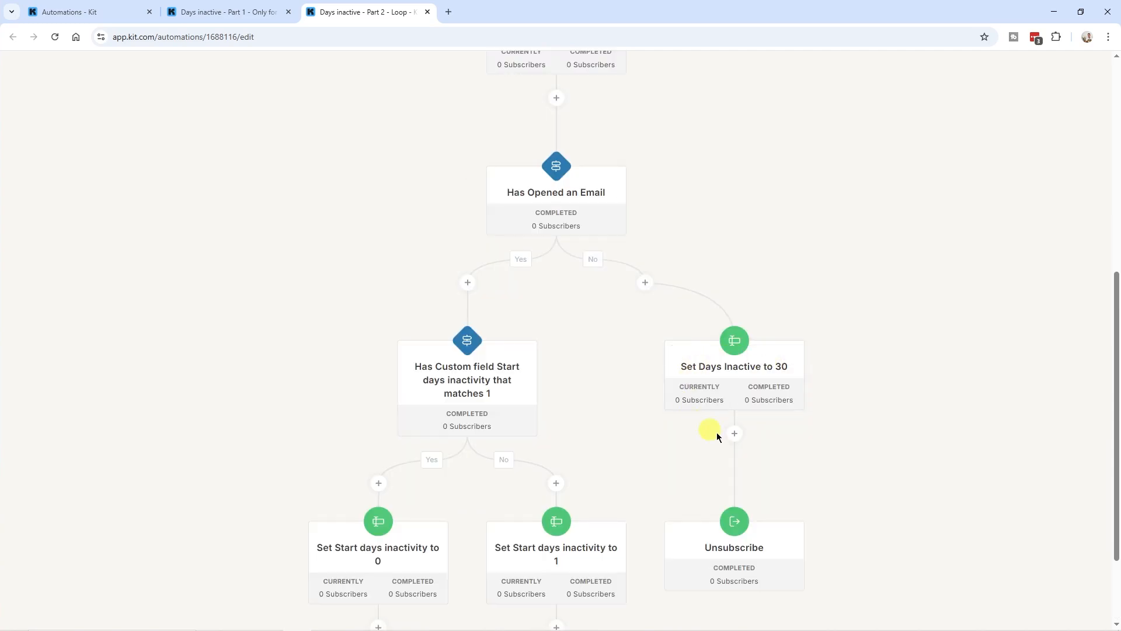
pyautogui.scroll(5, 536, 193)
pyautogui.scroll(-6, 536, 193)
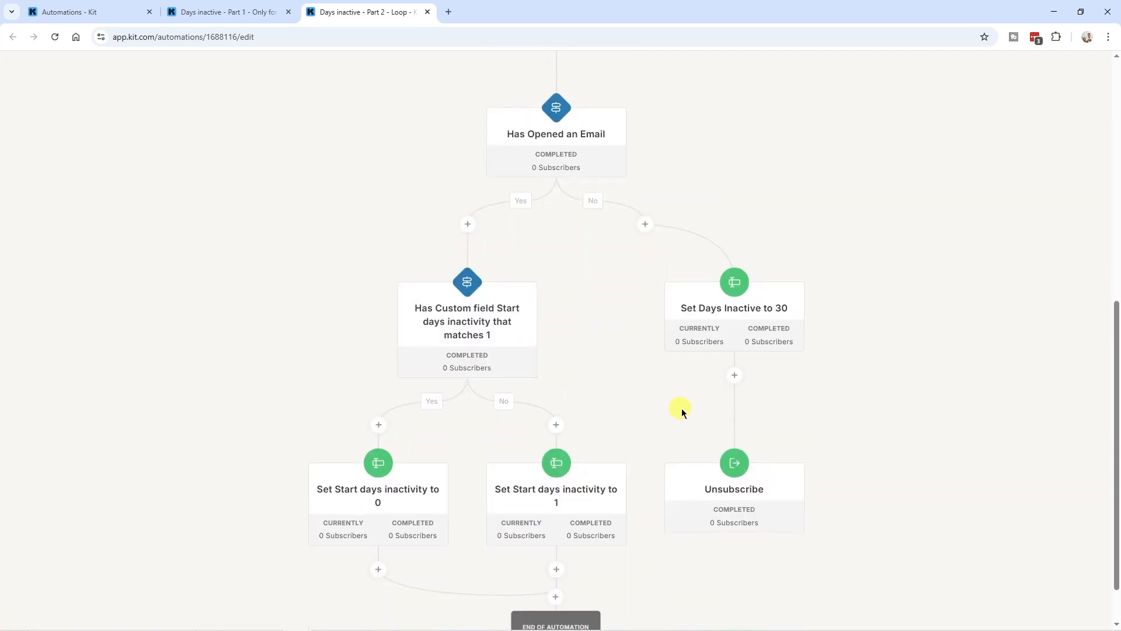
pyautogui.scroll(3, 688, 327)
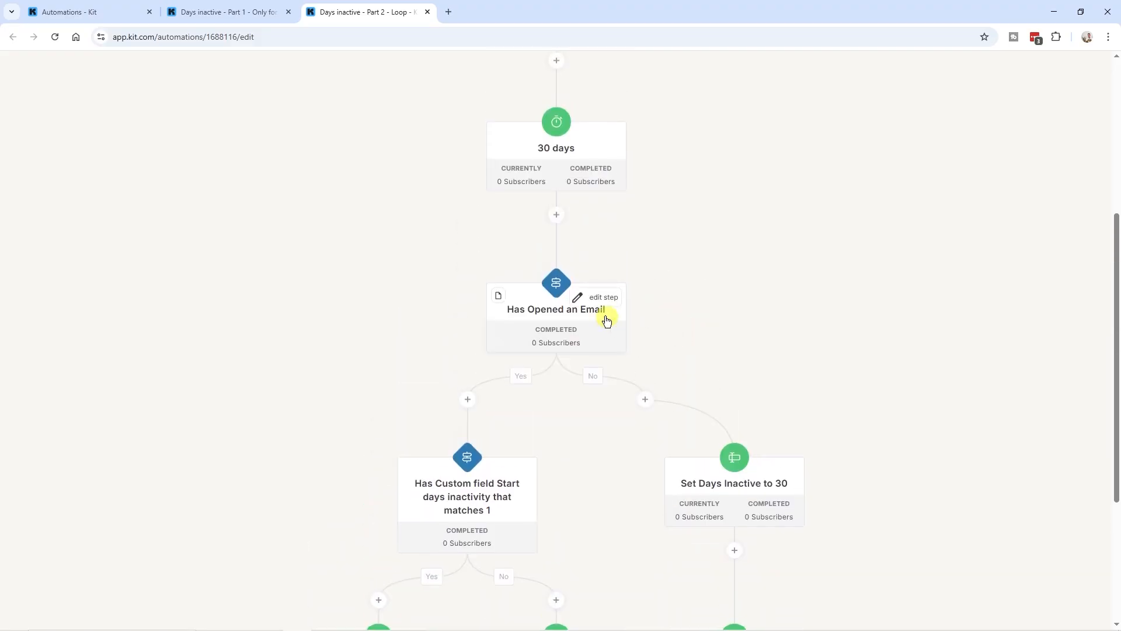
pyautogui.scroll(-4, 701, 330)
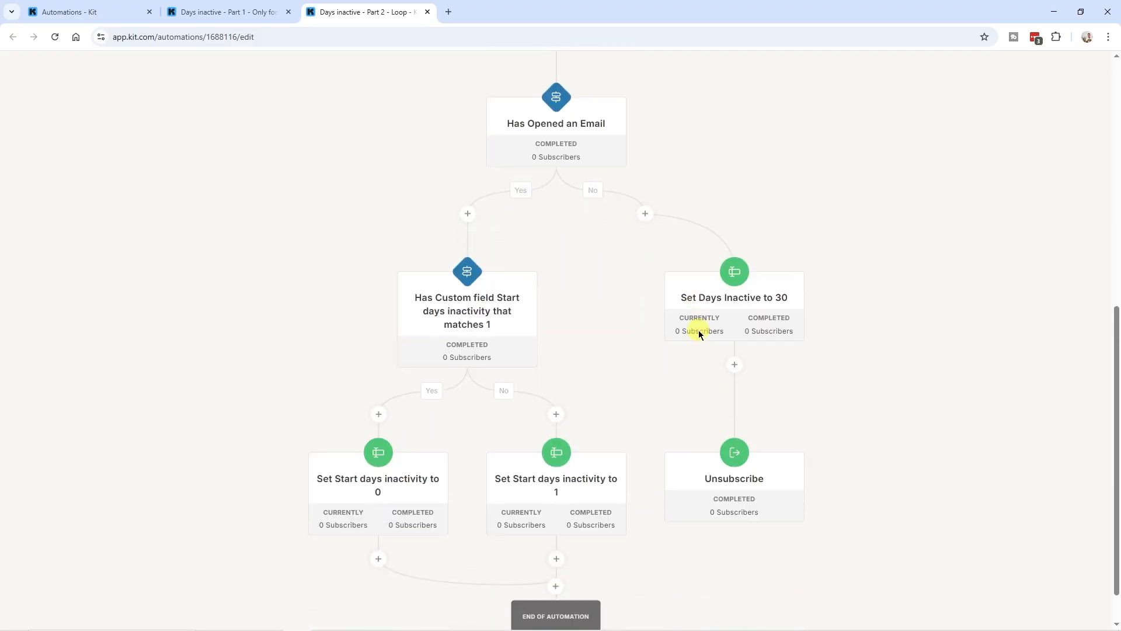
pyautogui.click(734, 409)
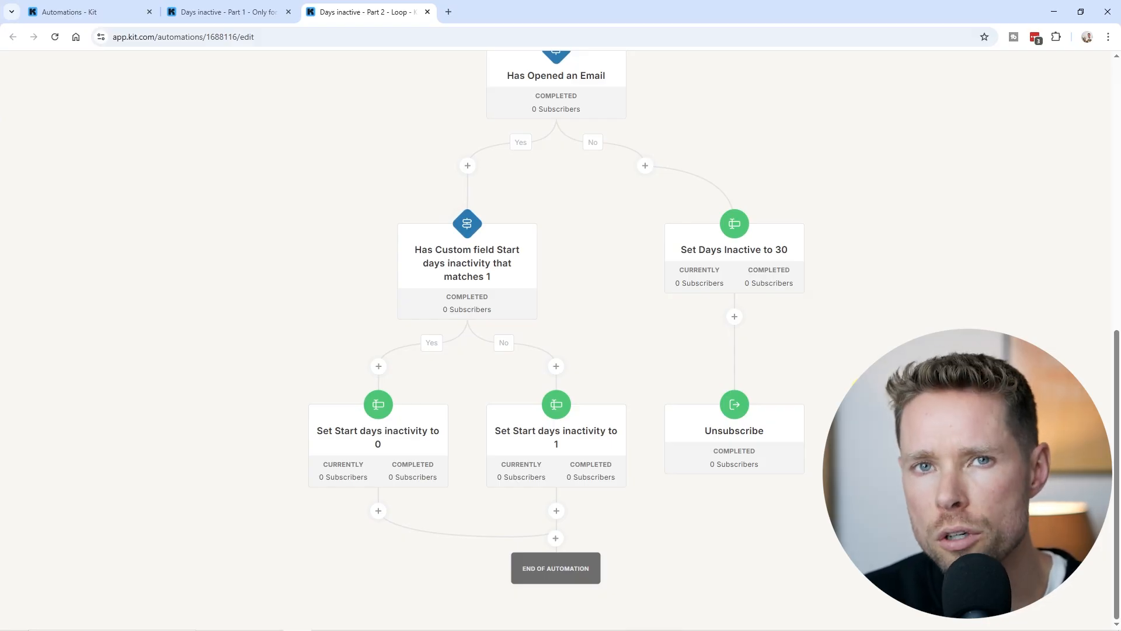
# Open the 30 days delay step and select its value, then highlight the subscriber's email heading on the profile
pyautogui.scroll(6, 761, 301)
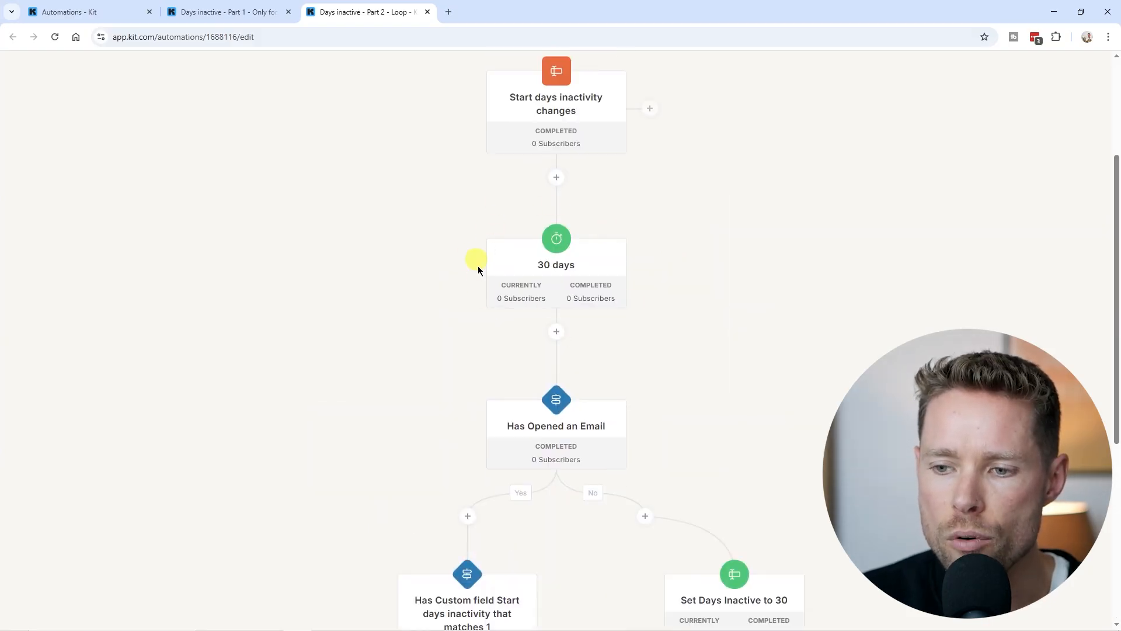
pyautogui.moveTo(553, 274)
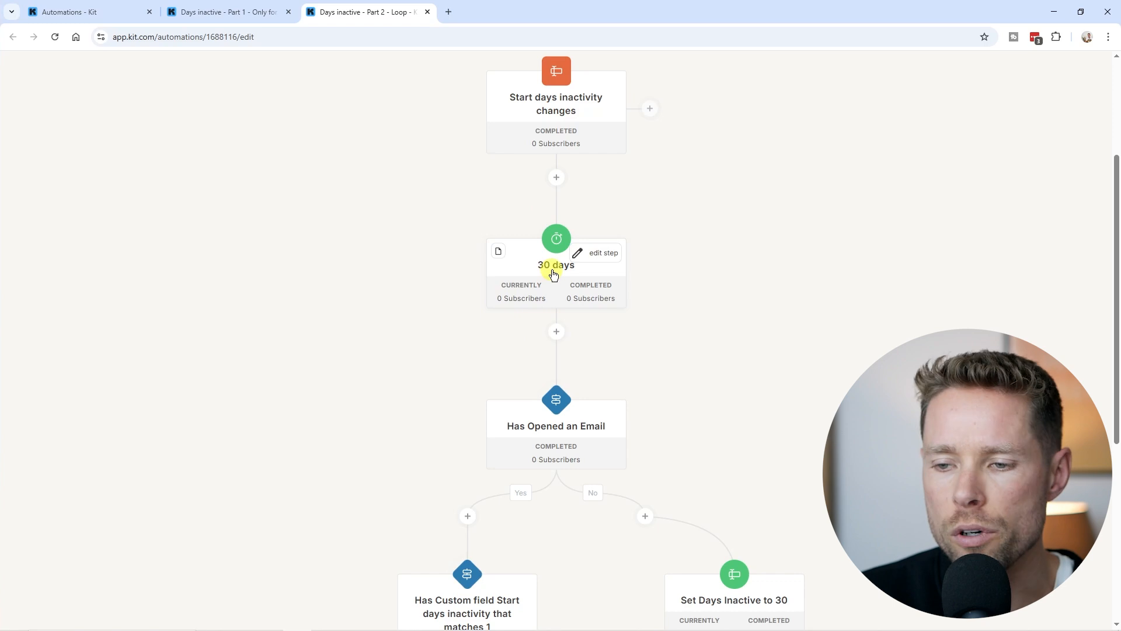
pyautogui.click(554, 275)
pyautogui.moveTo(530, 422); pyautogui.dragTo(483, 423)
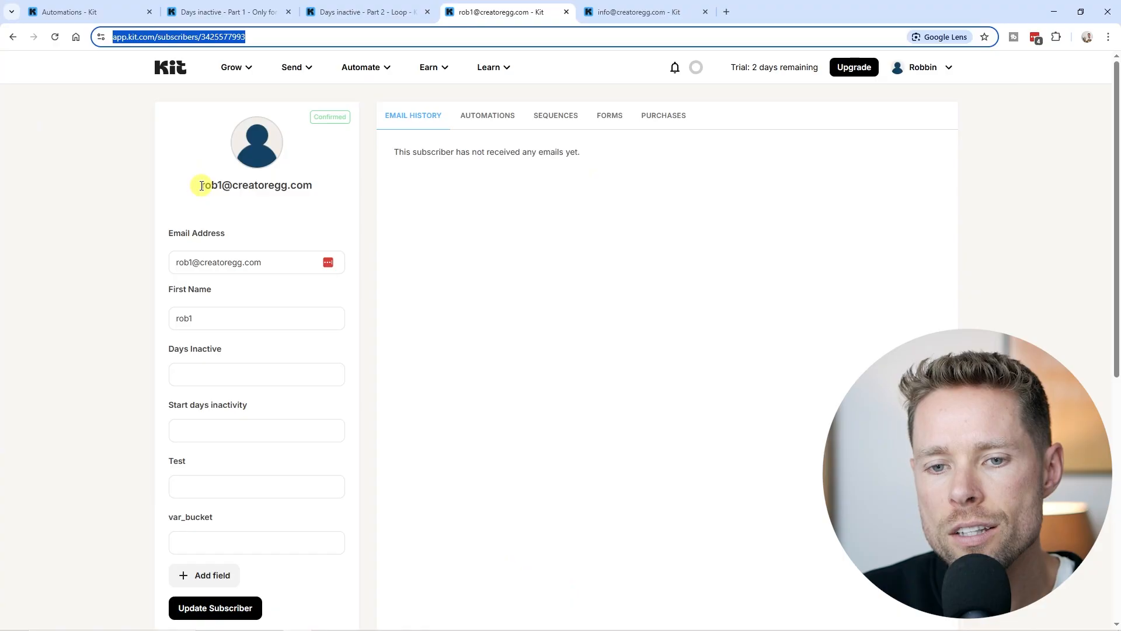
pyautogui.moveTo(200, 185); pyautogui.dragTo(309, 188)
pyautogui.click(314, 189)
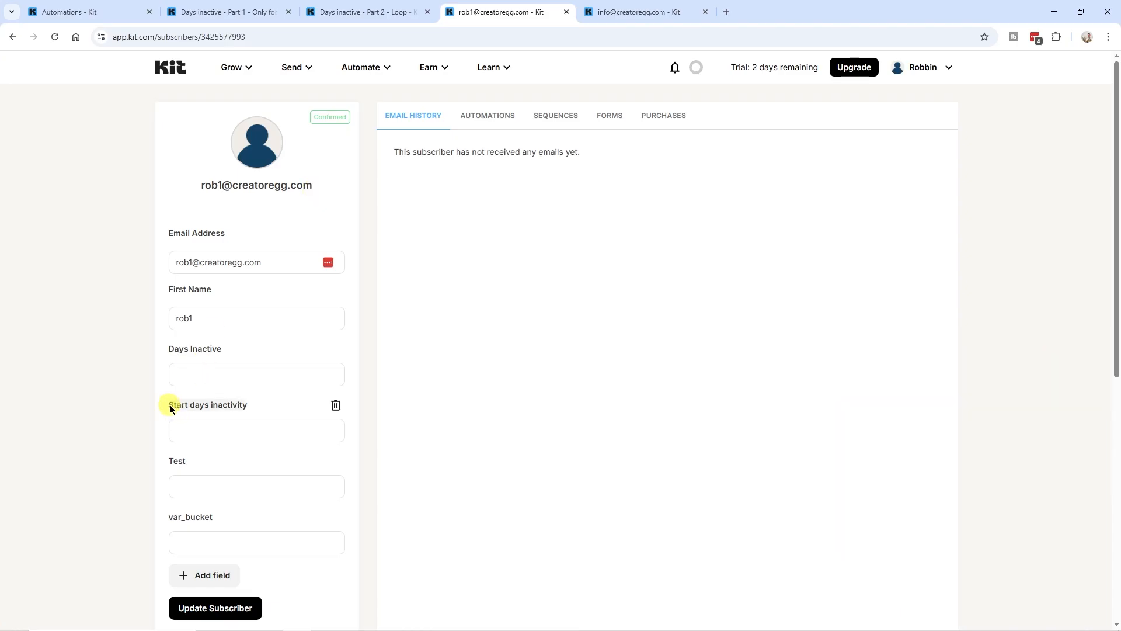
pyautogui.moveTo(168, 407); pyautogui.dragTo(239, 408)
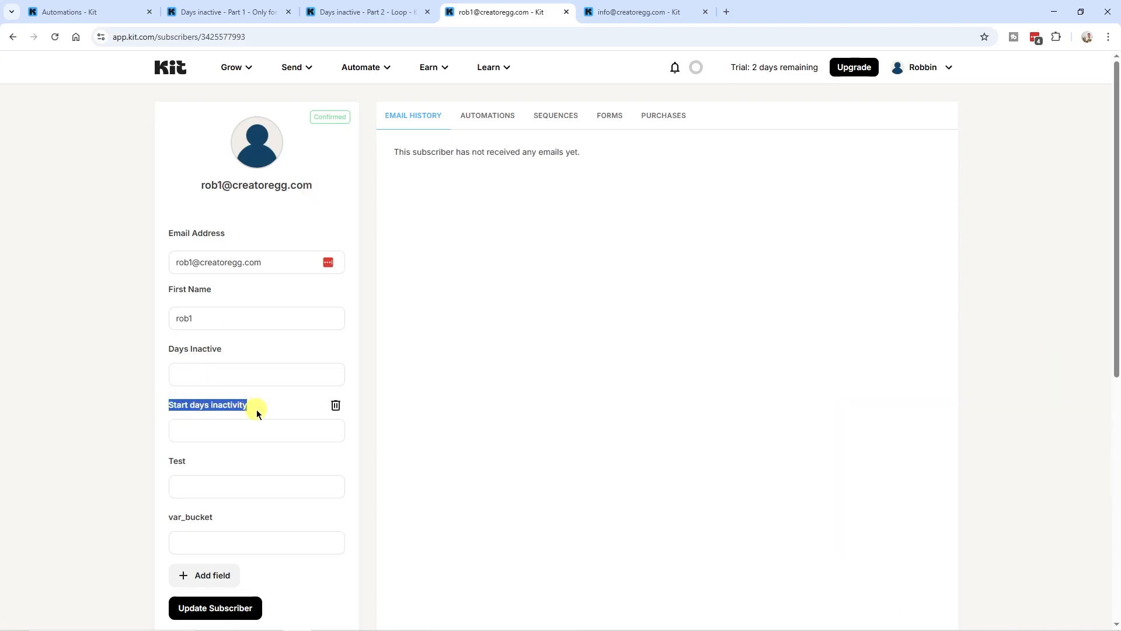
pyautogui.click(245, 422)
pyautogui.click(363, 12)
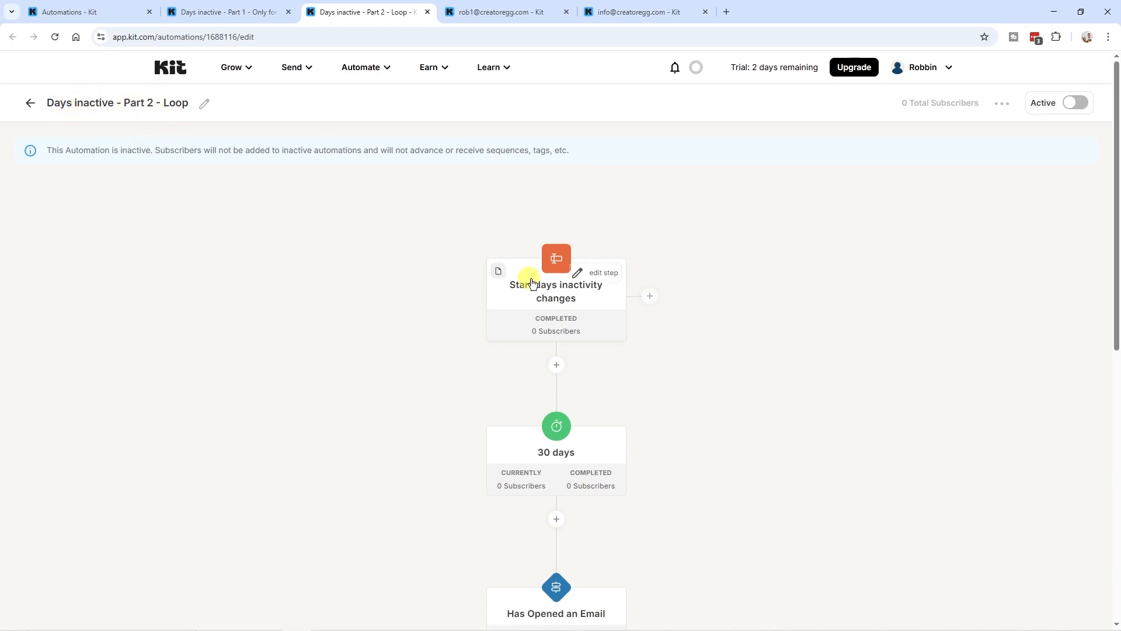
pyautogui.scroll(-9, 525, 277)
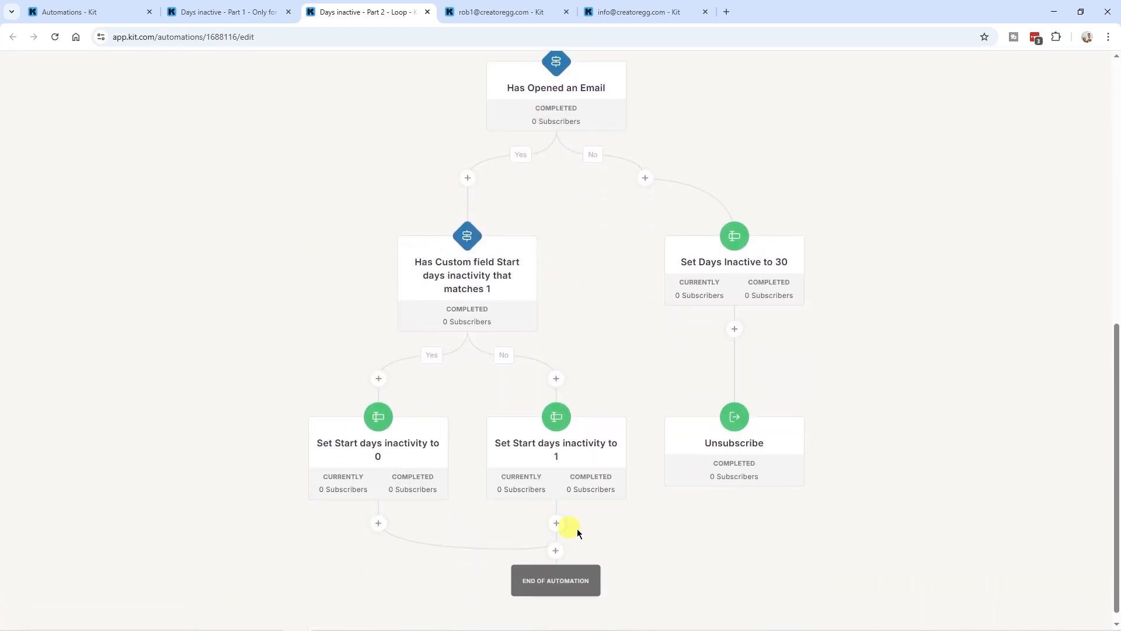
pyautogui.scroll(9, 689, 526)
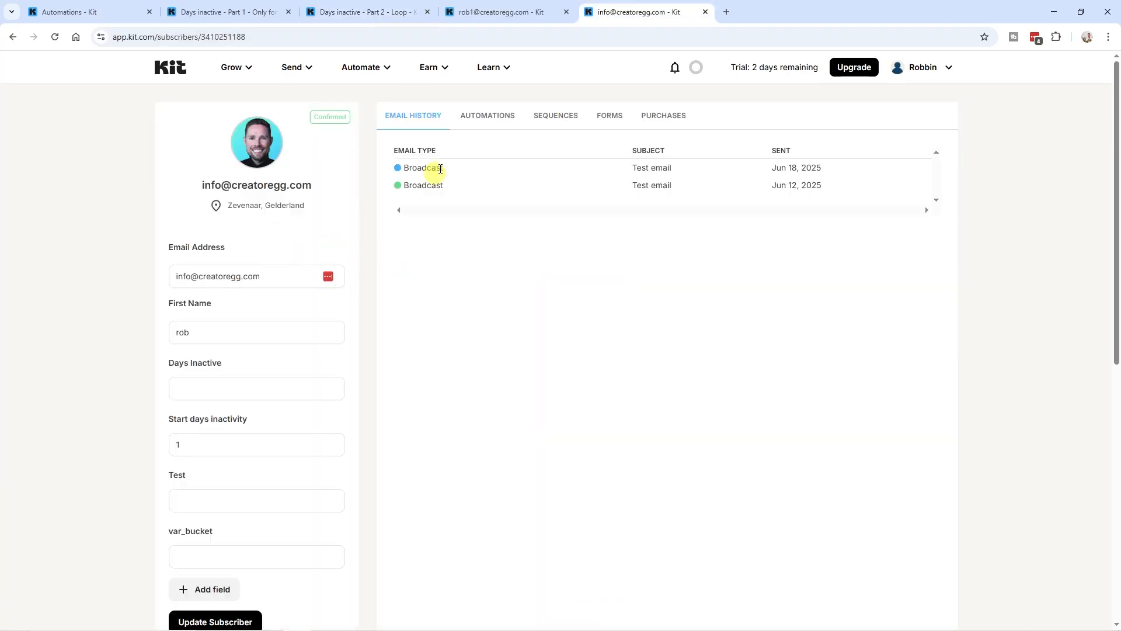
pyautogui.moveTo(200, 191); pyautogui.dragTo(324, 186)
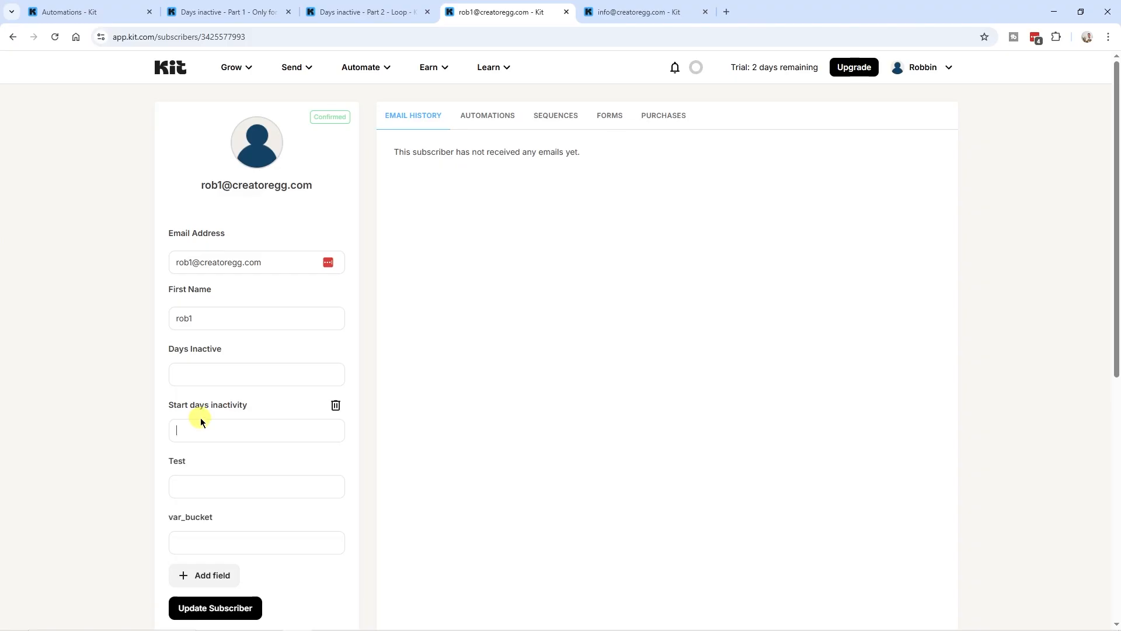
# Open Subscribers, select both test subscribers, and show the Bulk Actions menu
pyautogui.click(248, 69)
pyautogui.click(243, 68)
pyautogui.click(261, 120)
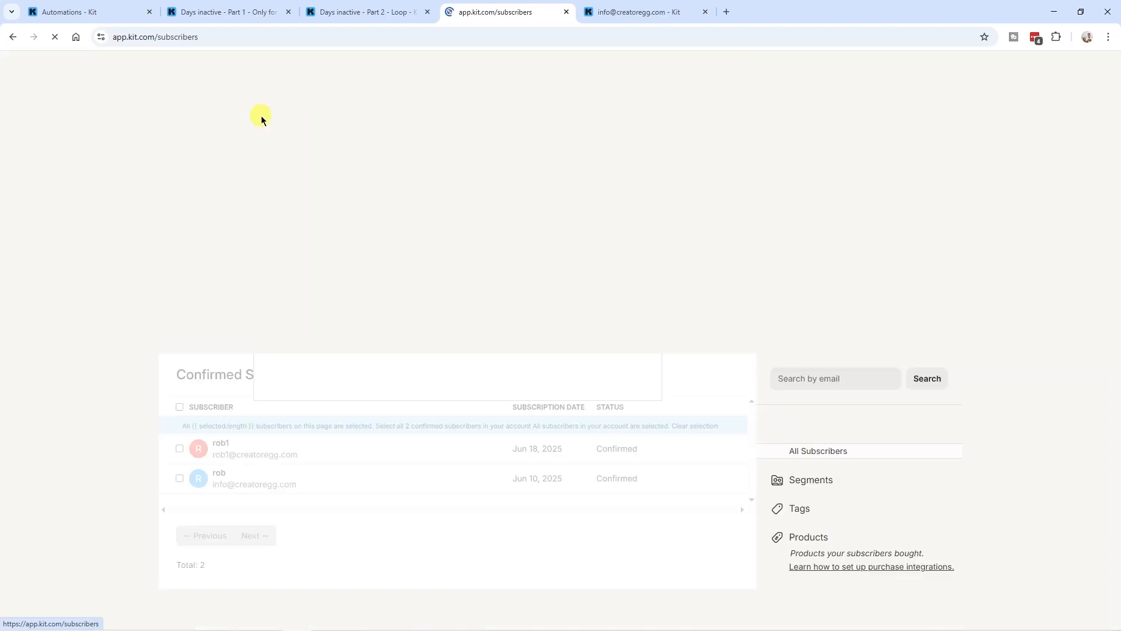
pyautogui.scroll(-2, 263, 327)
pyautogui.click(175, 318)
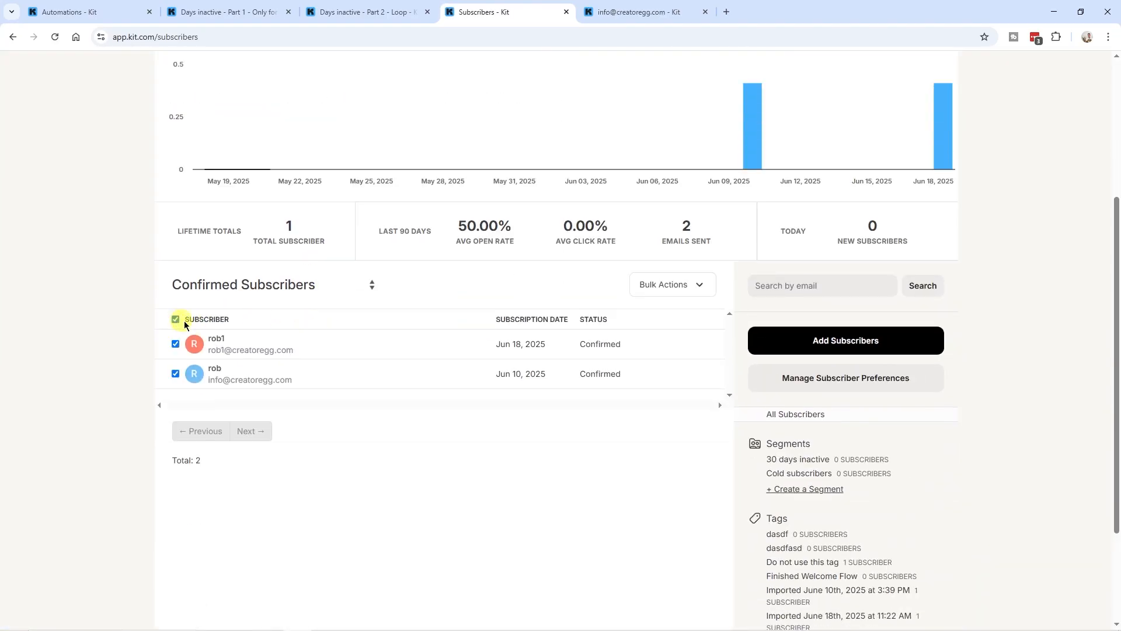
pyautogui.click(668, 292)
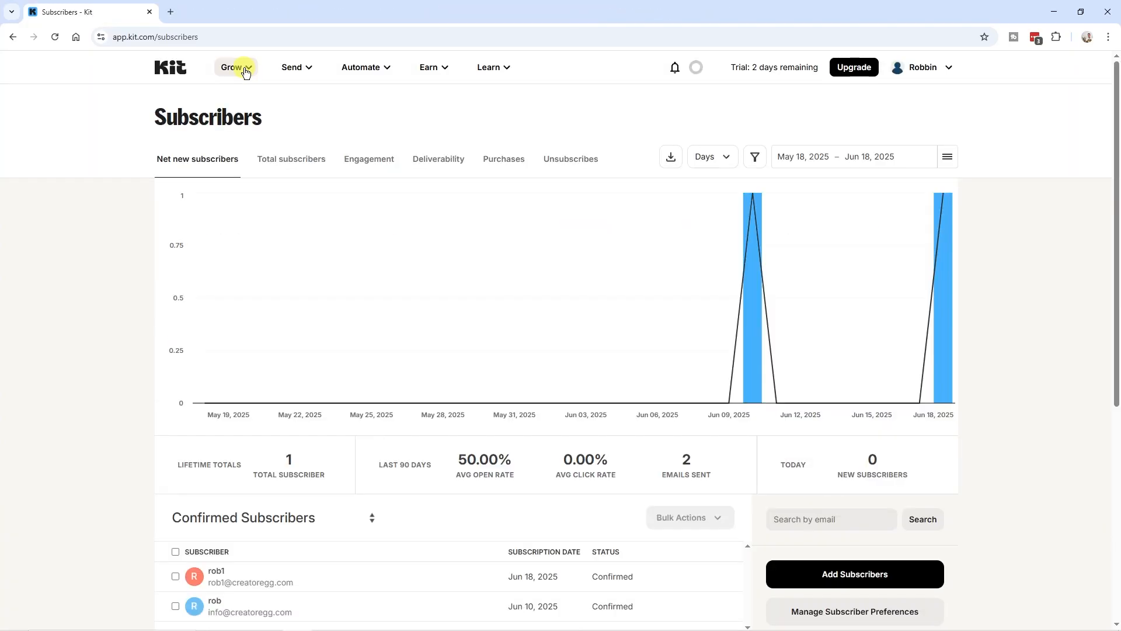
# From Grow > Subscribers, create a new tag named 'Temporary Tag' and save it
pyautogui.click(246, 69)
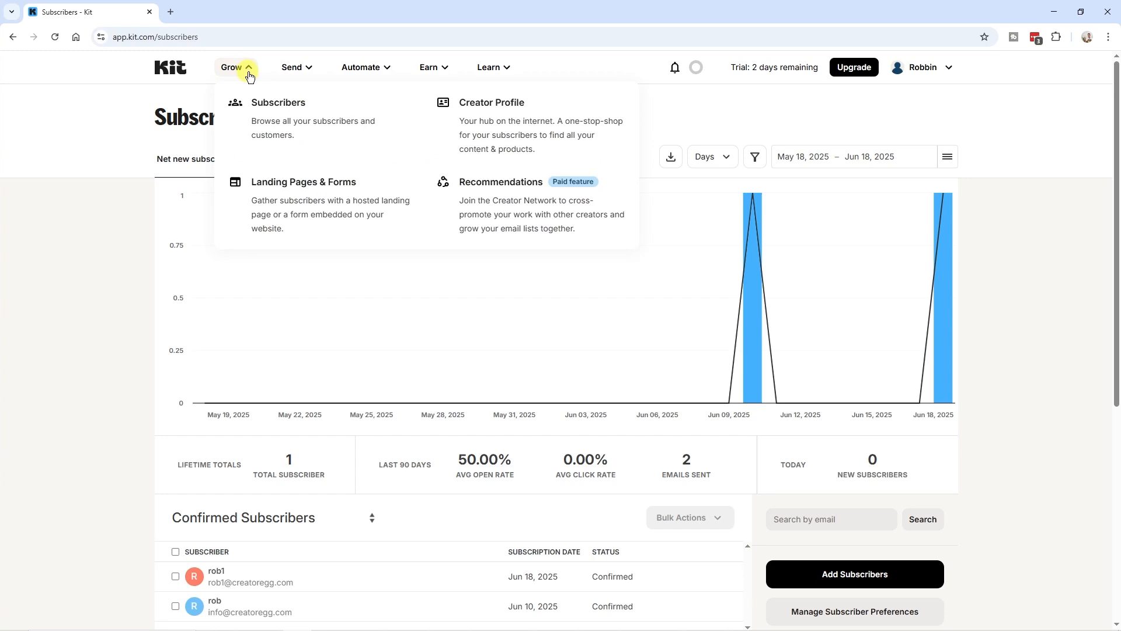
pyautogui.click(284, 124)
pyautogui.scroll(-7, 856, 289)
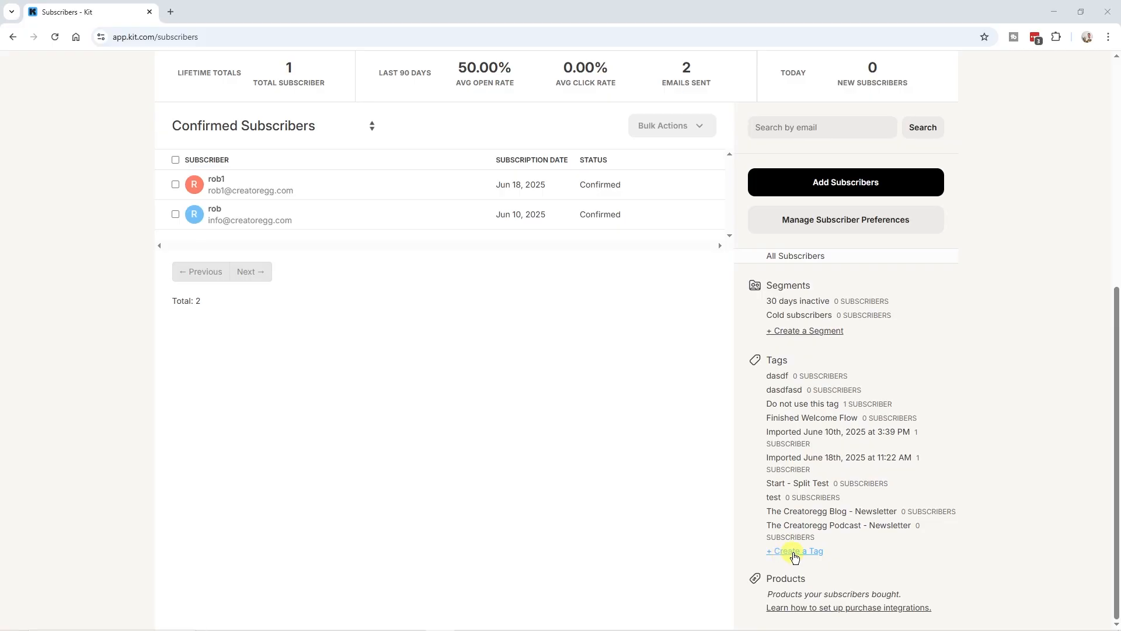
pyautogui.click(795, 552)
pyautogui.write('Temporary Tag')
pyautogui.moveTo(493, 348); pyautogui.dragTo(392, 351)
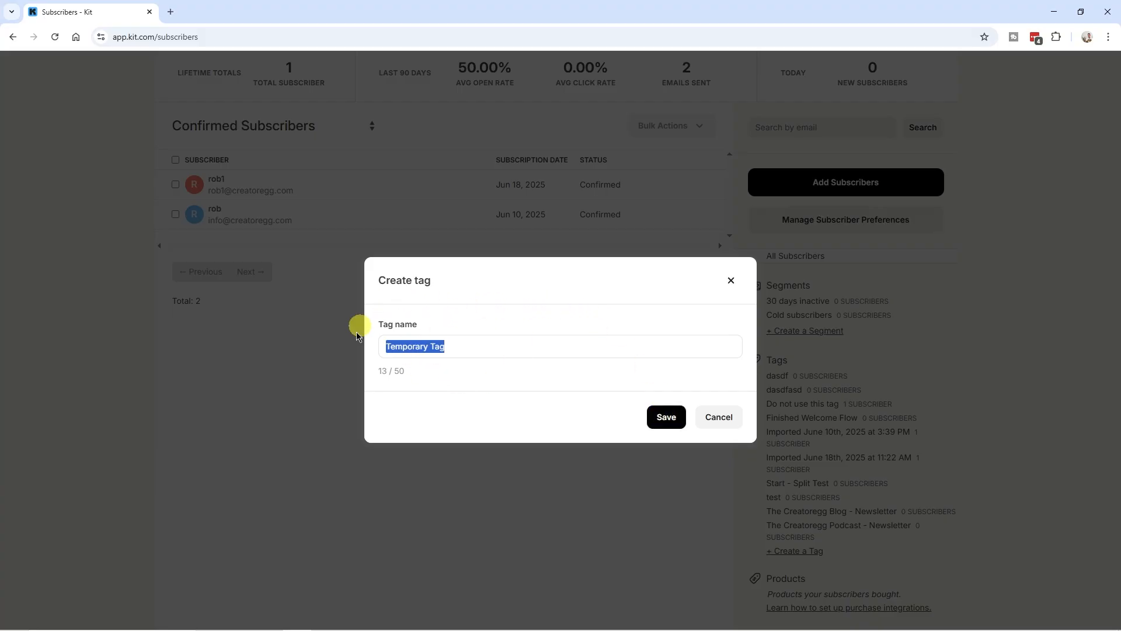
pyautogui.click(673, 419)
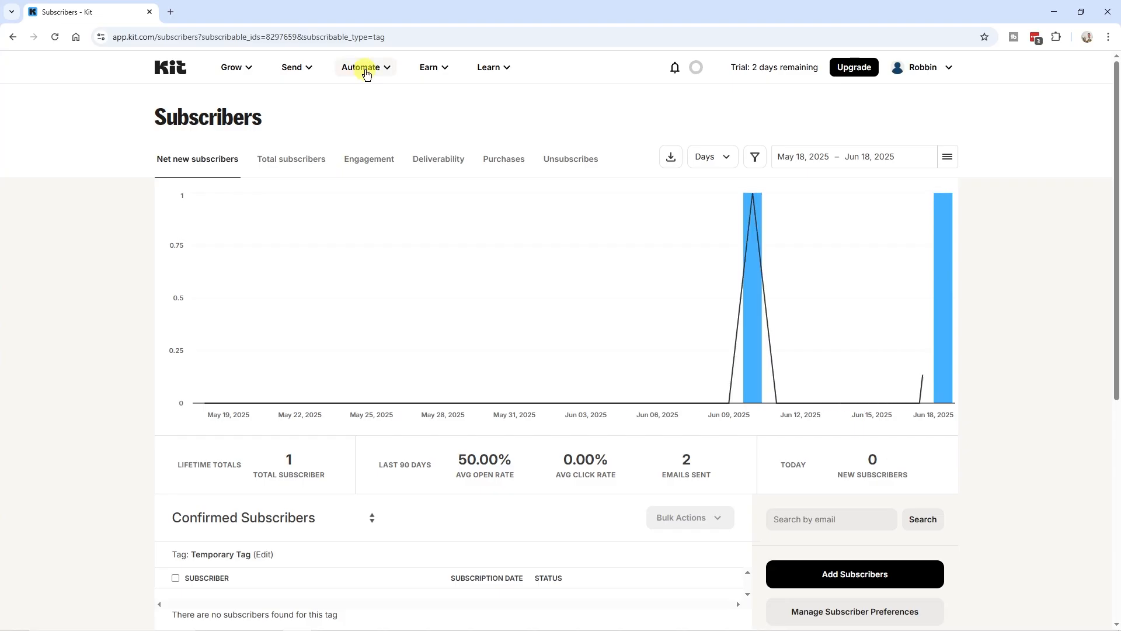
# Start a new visual automation from scratch, triggered when Temporary Tag is added
pyautogui.click(363, 69)
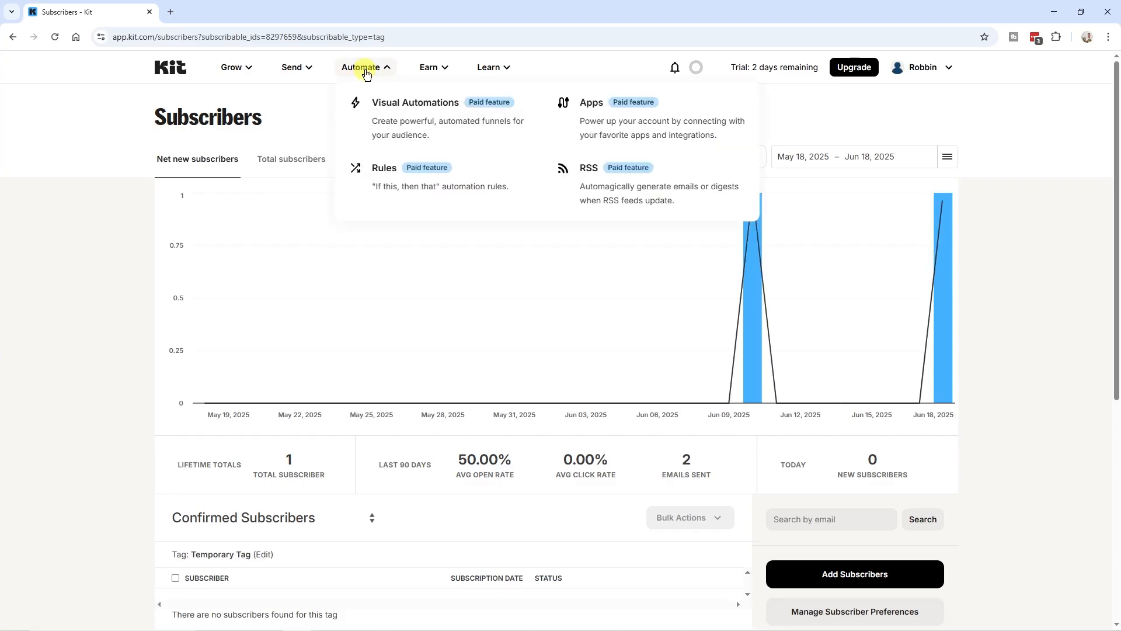
pyautogui.click(412, 119)
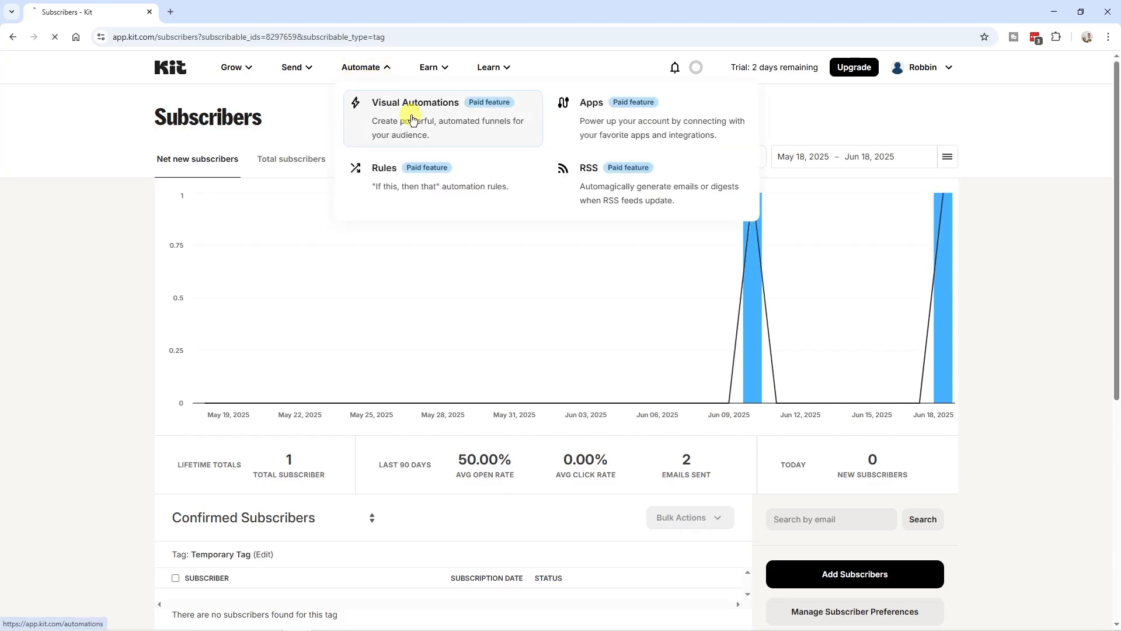
pyautogui.click(912, 161)
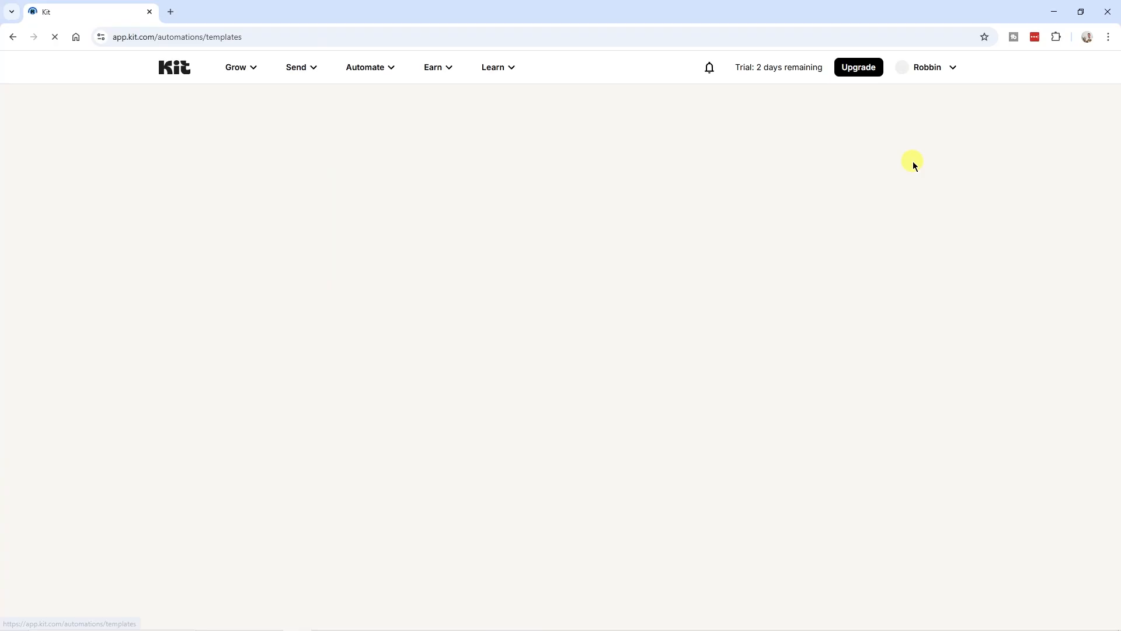
pyautogui.click(261, 332)
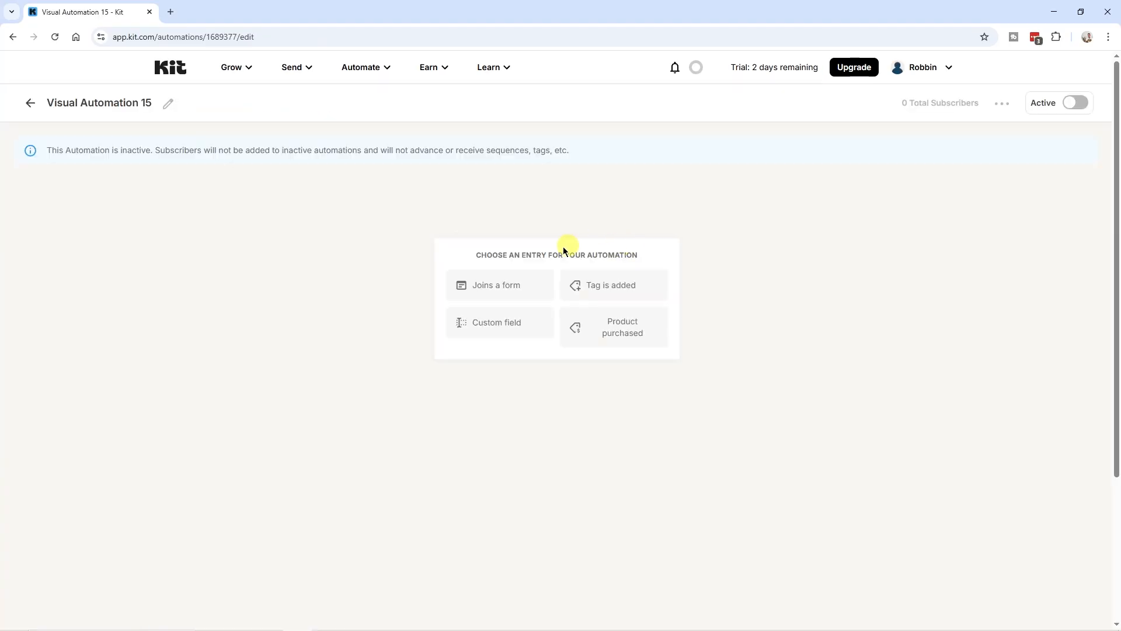
pyautogui.click(631, 291)
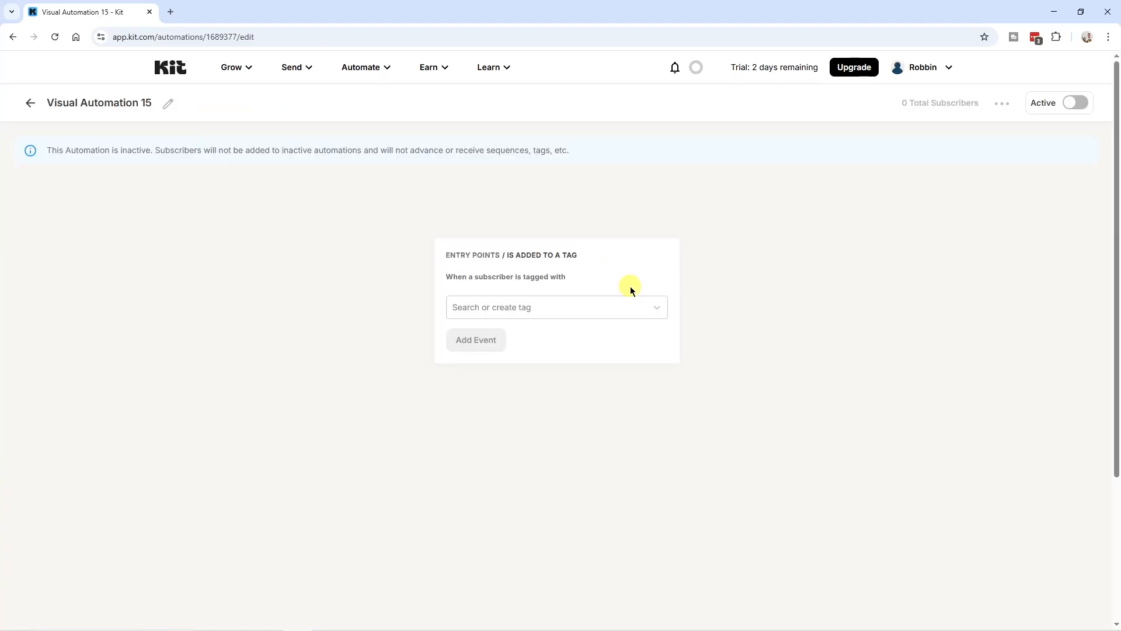
pyautogui.click(550, 310)
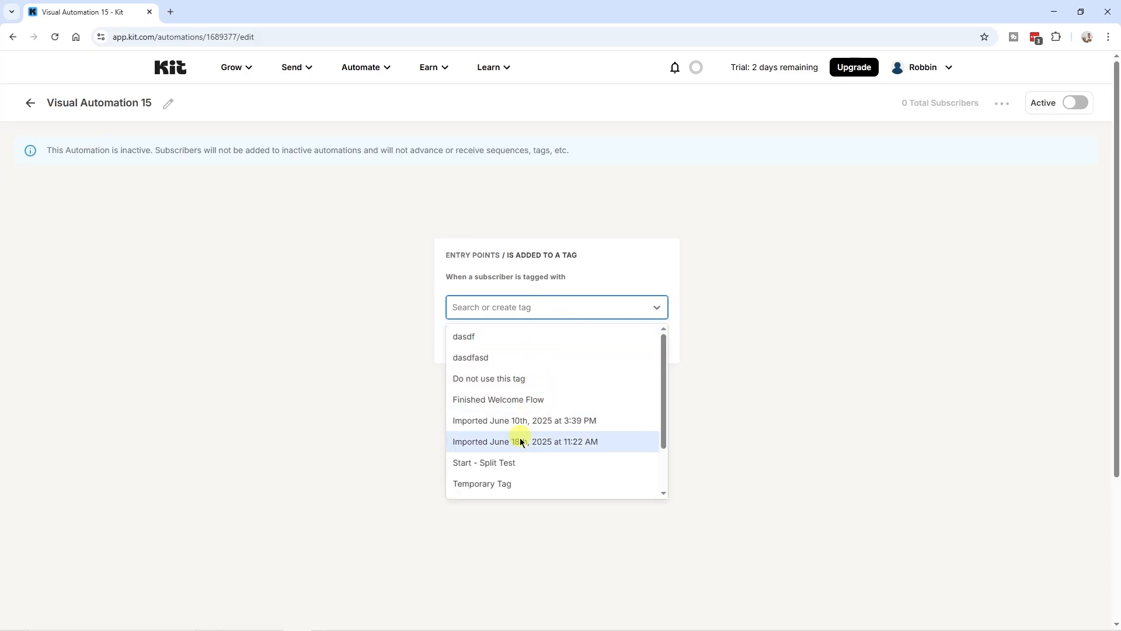
pyautogui.click(497, 484)
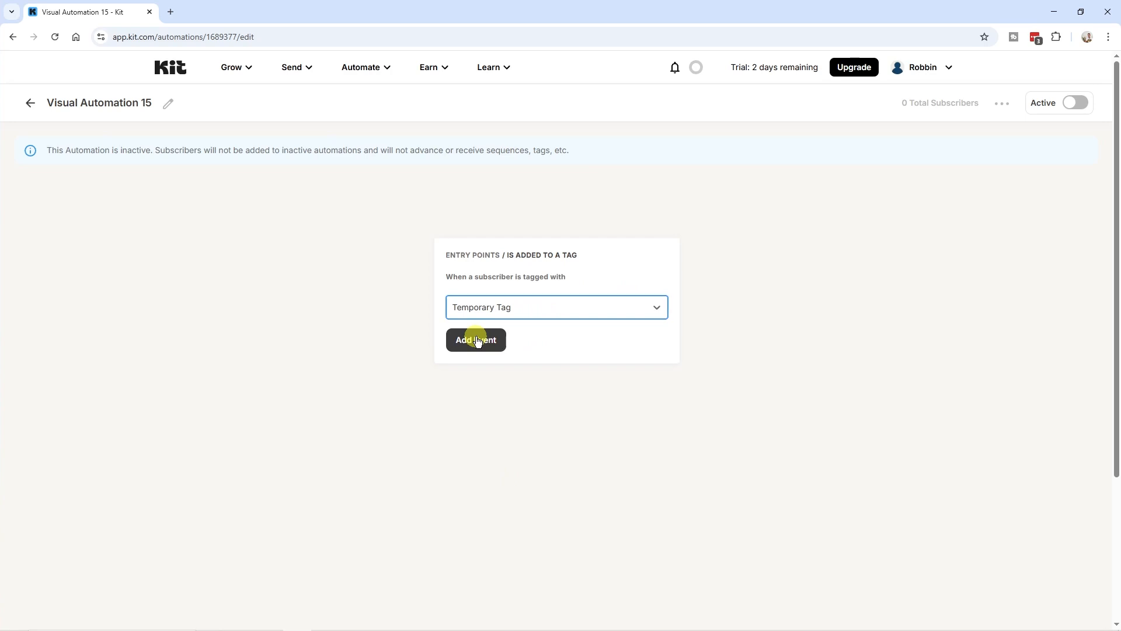
pyautogui.click(476, 340)
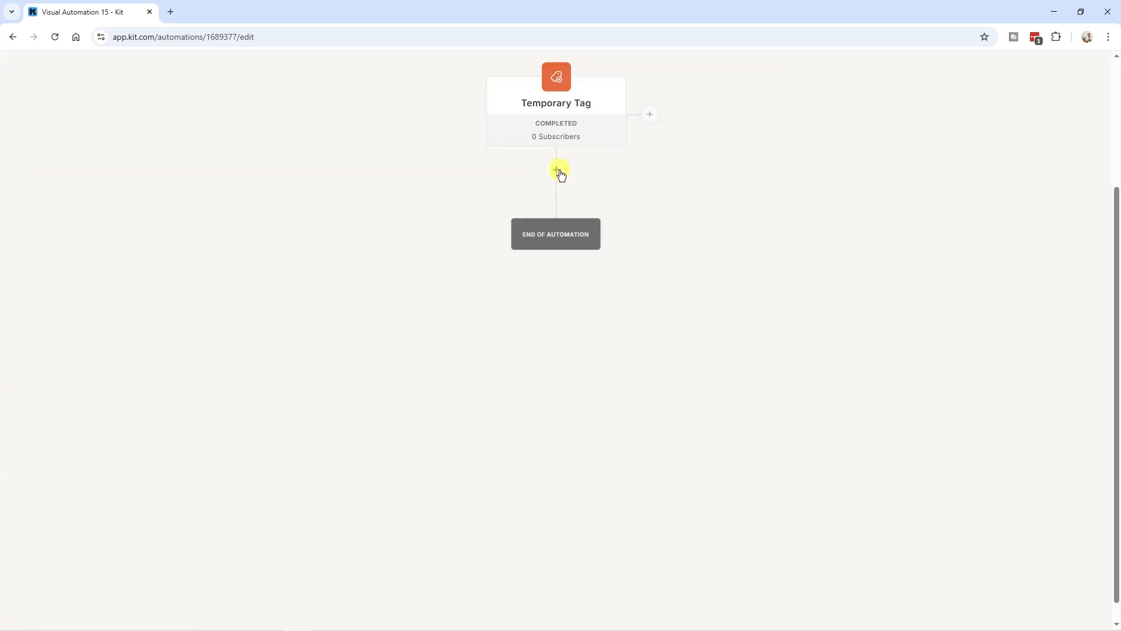
# Add a 'Set value for custom field' step setting Start days inactivity to 1
pyautogui.click(558, 170)
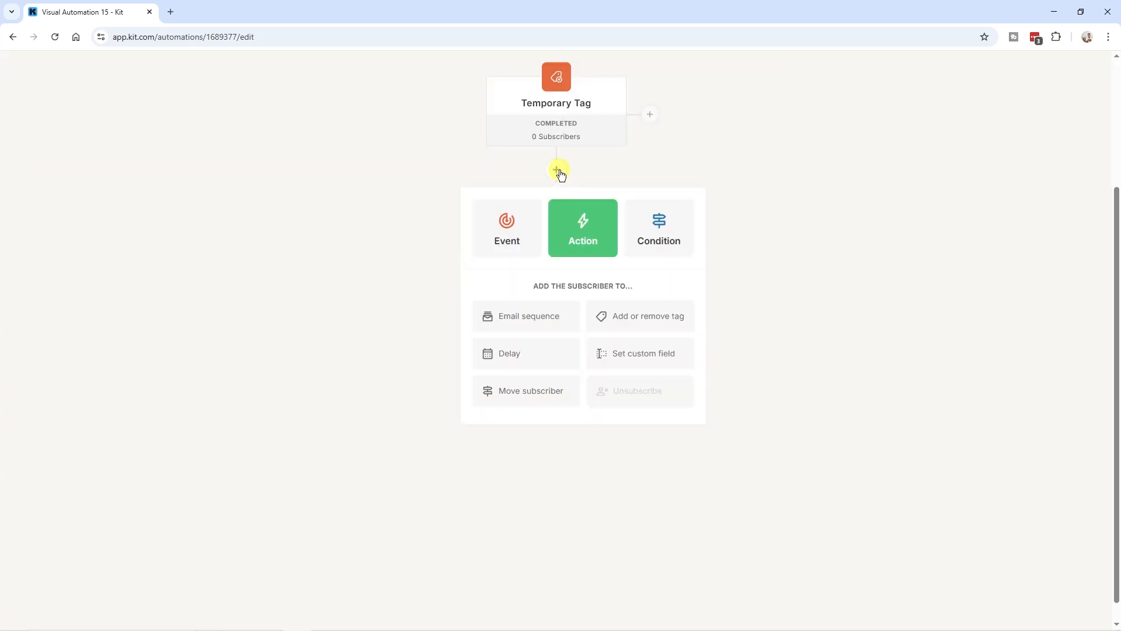
pyautogui.click(658, 363)
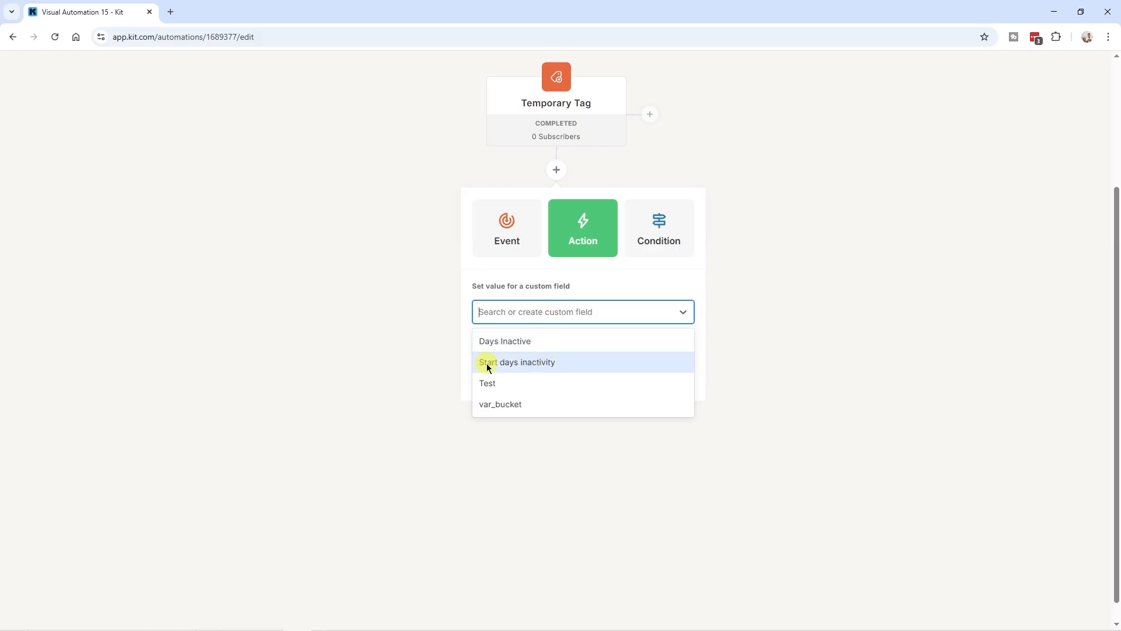
pyautogui.click(552, 364)
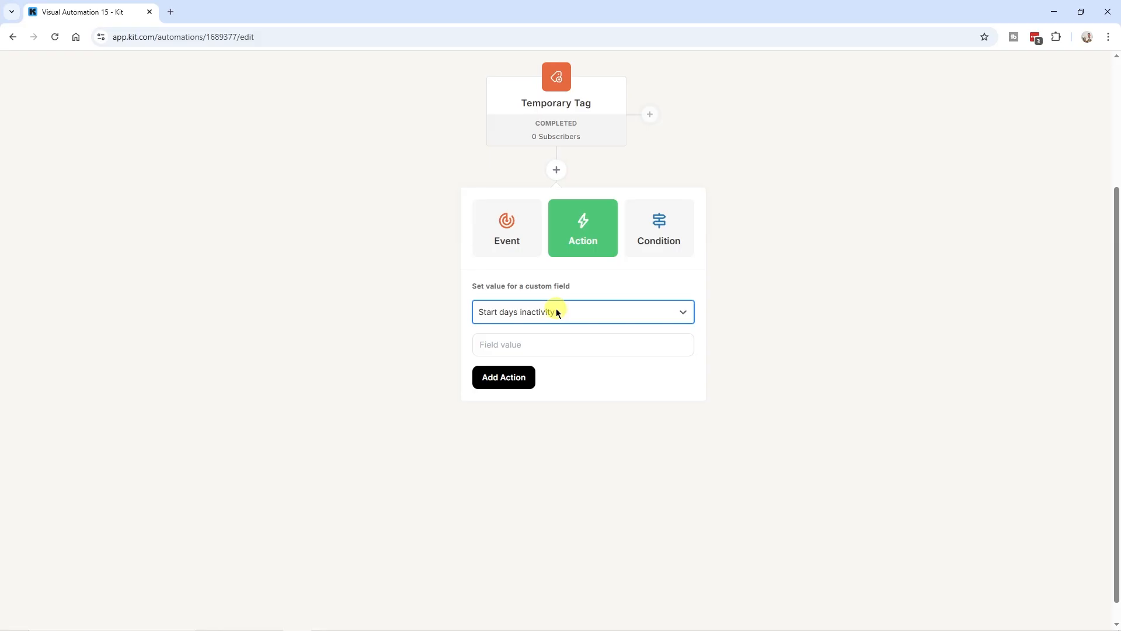
pyautogui.click(528, 348)
pyautogui.write('1')
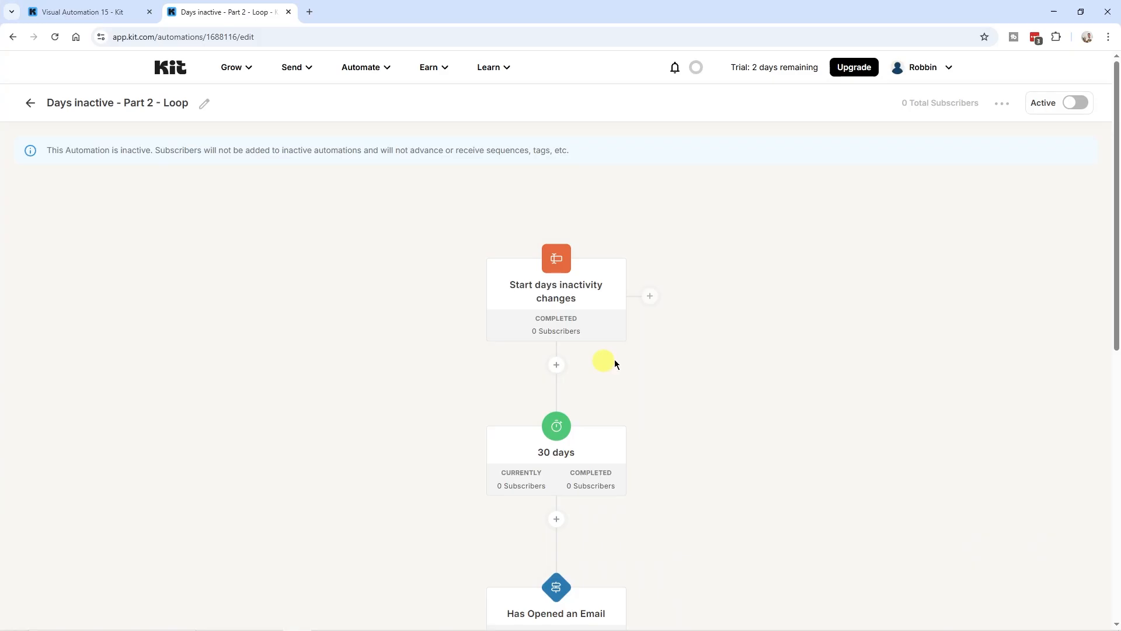
pyautogui.click(557, 299)
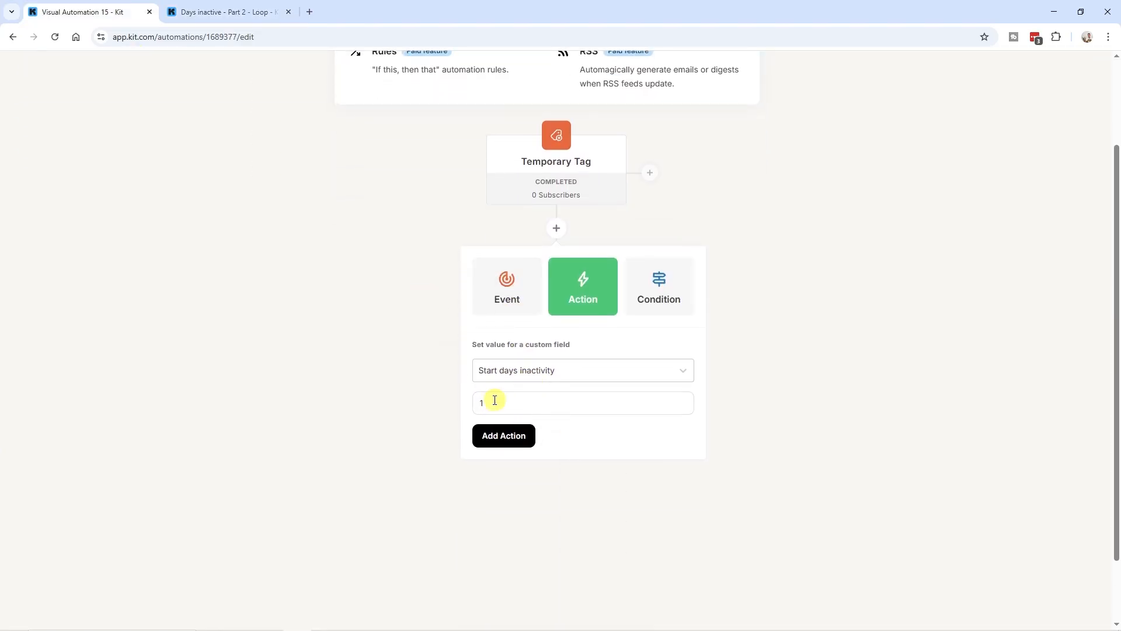
pyautogui.scroll(1, 525, 327)
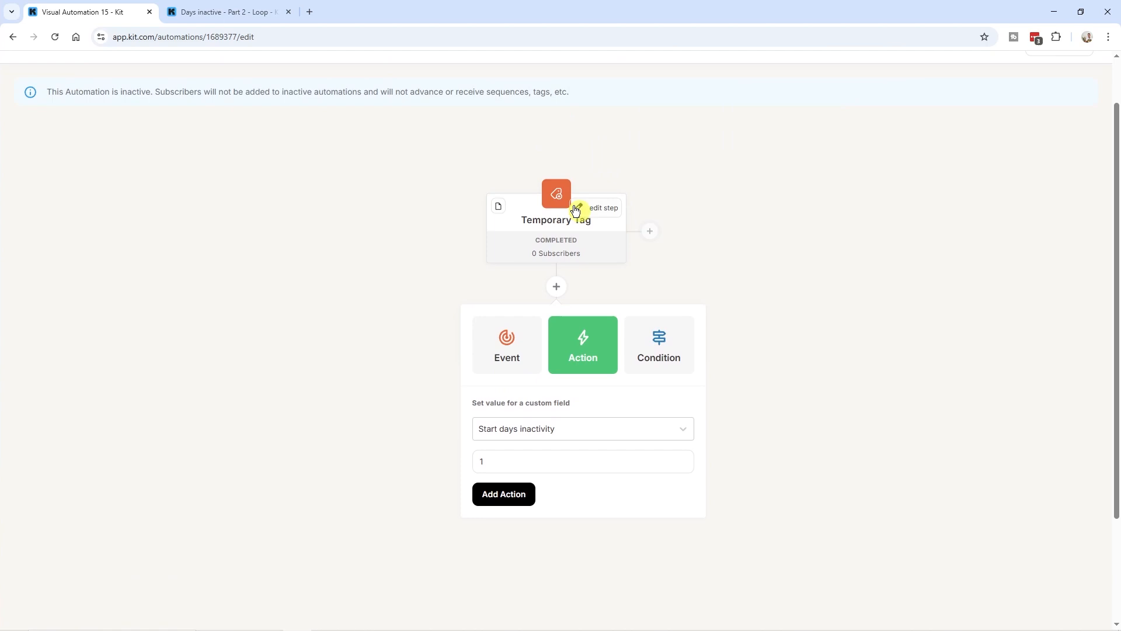
pyautogui.scroll(-2, 556, 350)
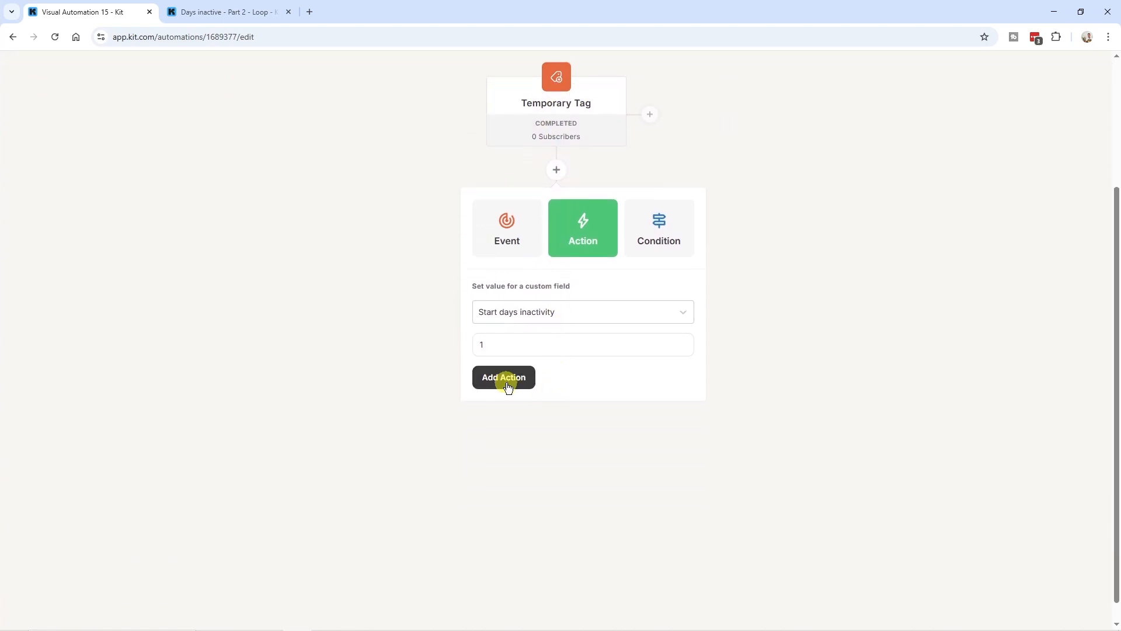
pyautogui.doubleClick(482, 344)
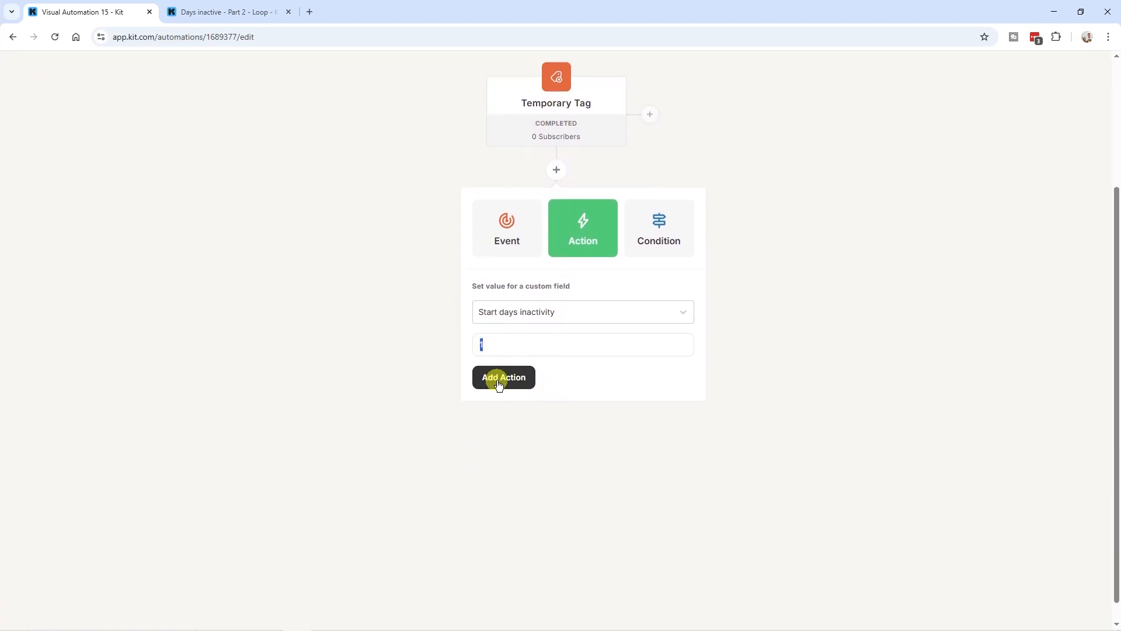
pyautogui.click(498, 377)
# Rename the automation to 'Temporary Automation' and activate it
pyautogui.tripleClick(130, 103)
pyautogui.write('Temporary Automation')
pyautogui.click(401, 221)
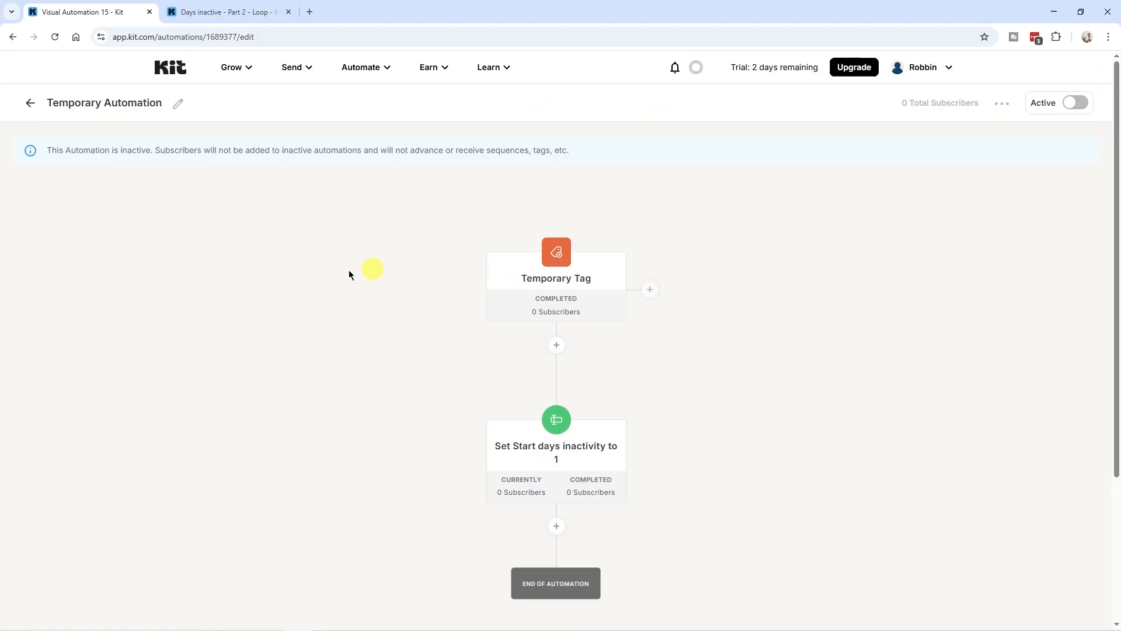
pyautogui.click(1080, 104)
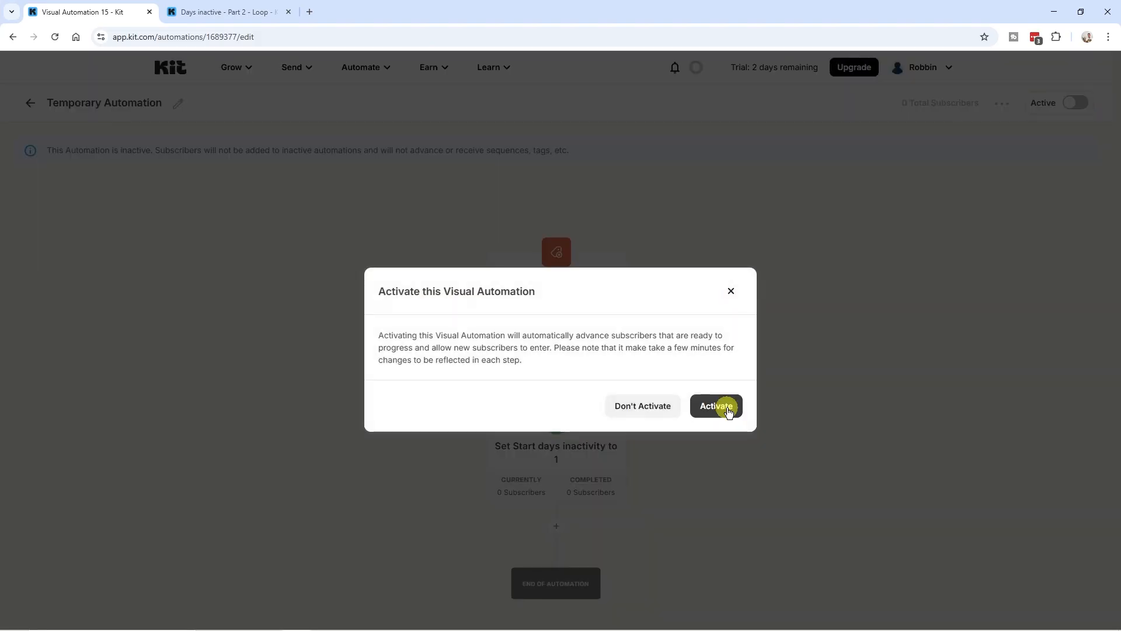
pyautogui.click(728, 412)
pyautogui.click(249, 74)
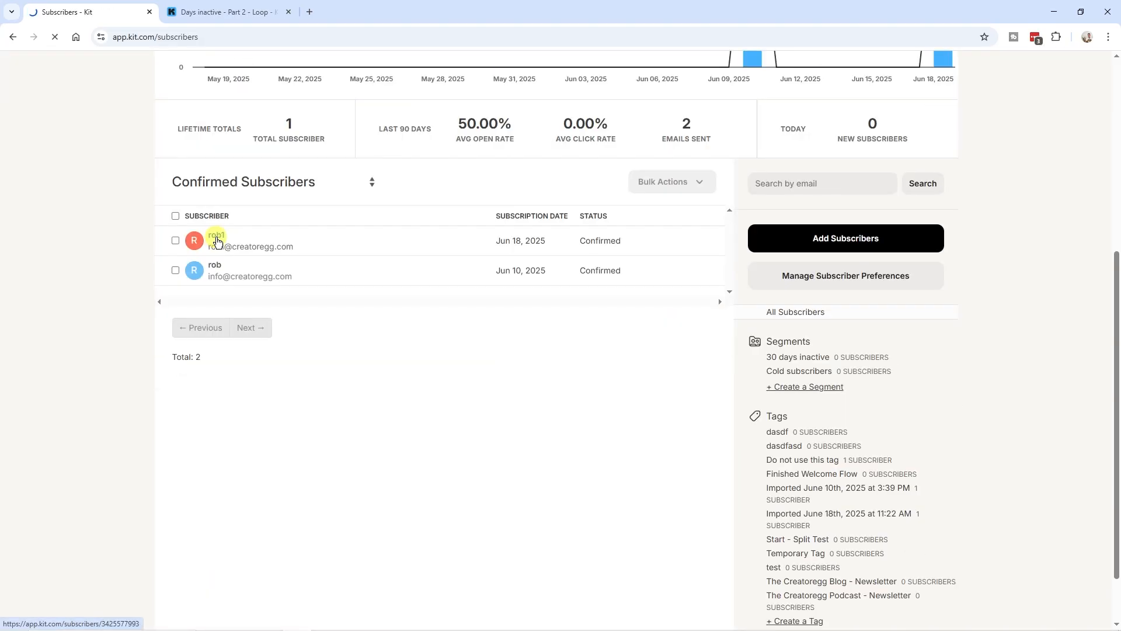
pyautogui.click(216, 235)
pyautogui.scroll(-1, 257, 345)
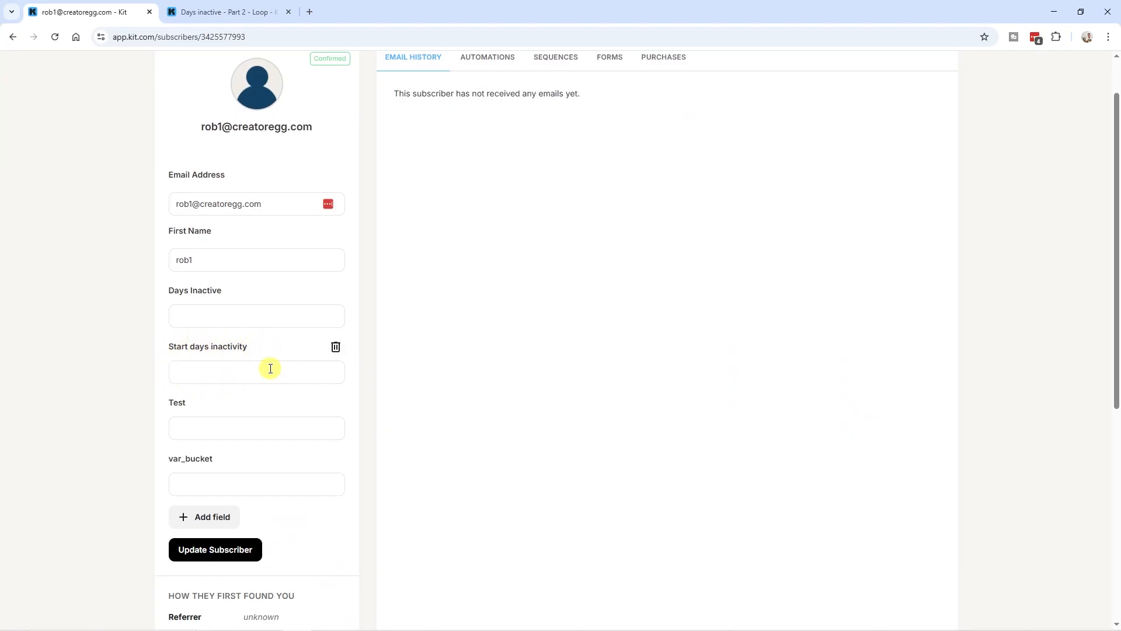
pyautogui.scroll(1, 281, 348)
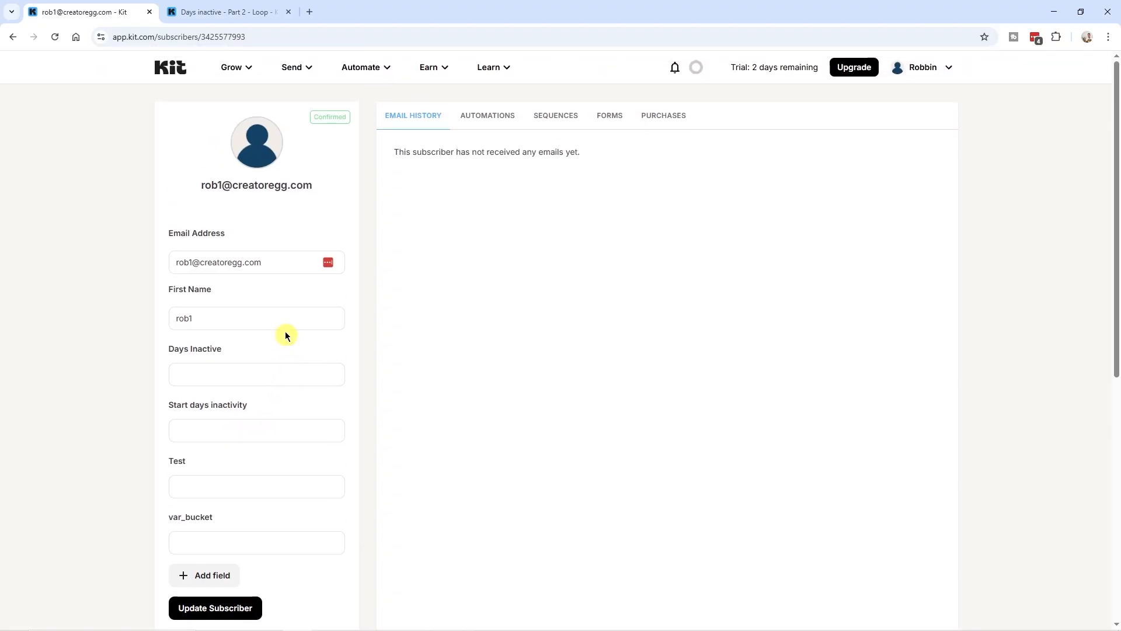
pyautogui.click(13, 36)
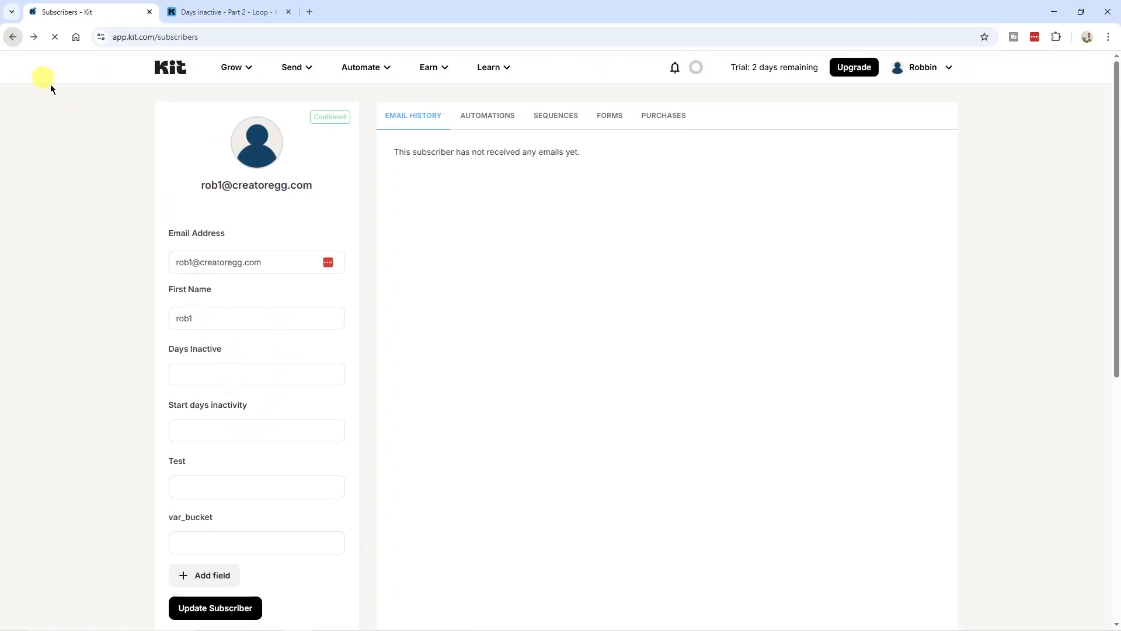
pyautogui.scroll(-4, 268, 282)
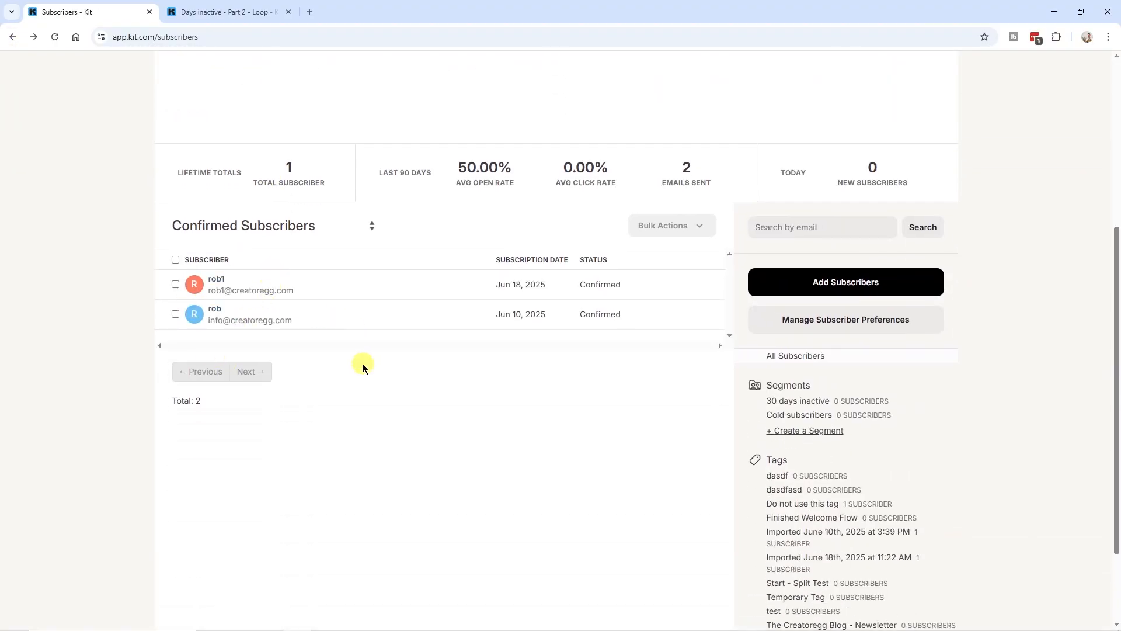
# Create a new segment named 'Temporary segment'
pyautogui.click(819, 434)
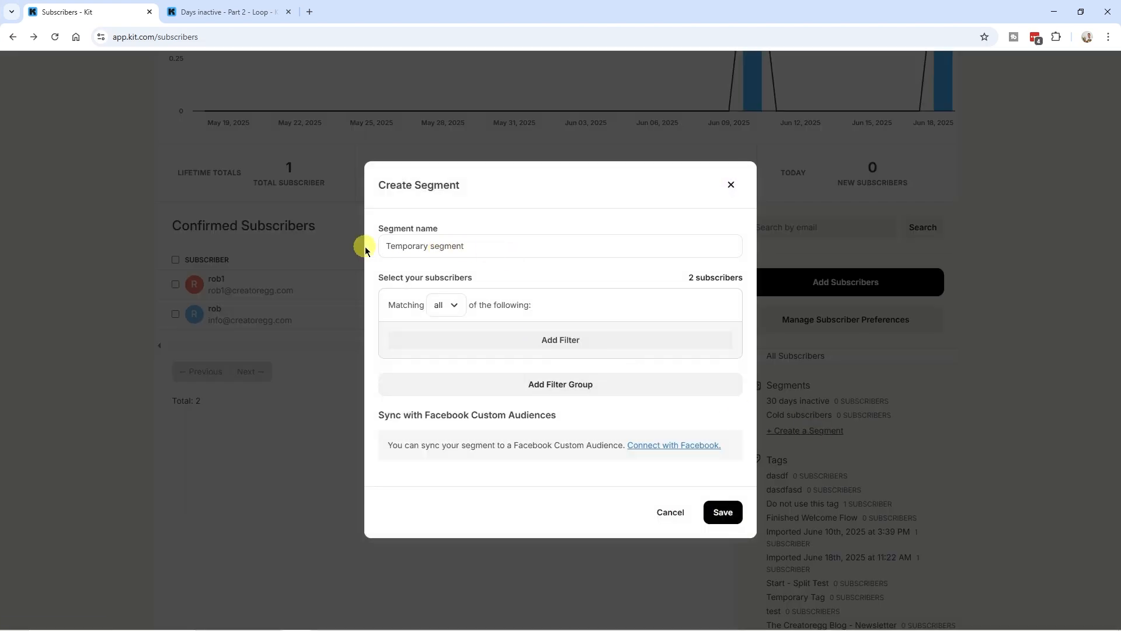
pyautogui.tripleClick(436, 248)
pyautogui.click(514, 255)
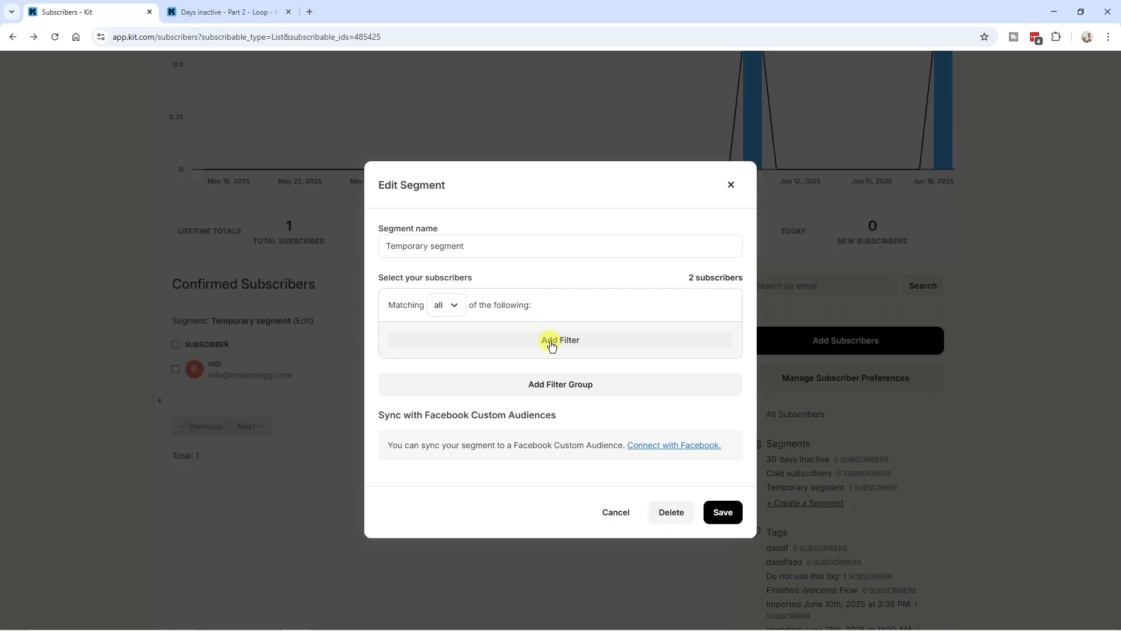
# Add a custom field filter, Start days inactivity Is Exactly 1, with matching set to none
pyautogui.click(552, 344)
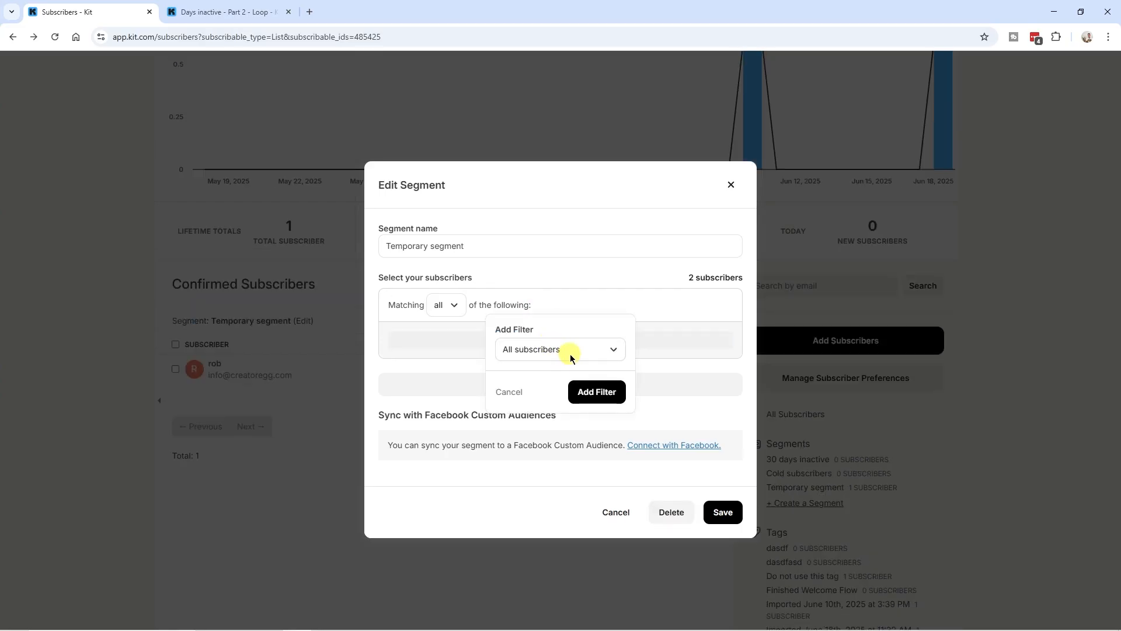
pyautogui.click(571, 355)
pyautogui.scroll(-4, 569, 421)
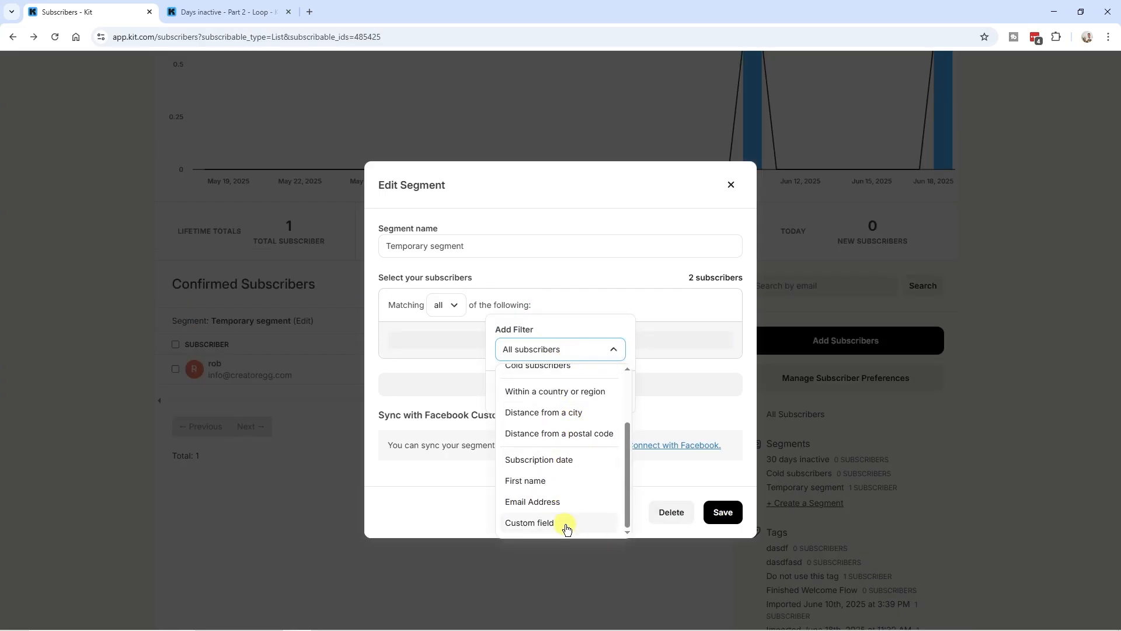
pyautogui.click(566, 529)
pyautogui.click(551, 380)
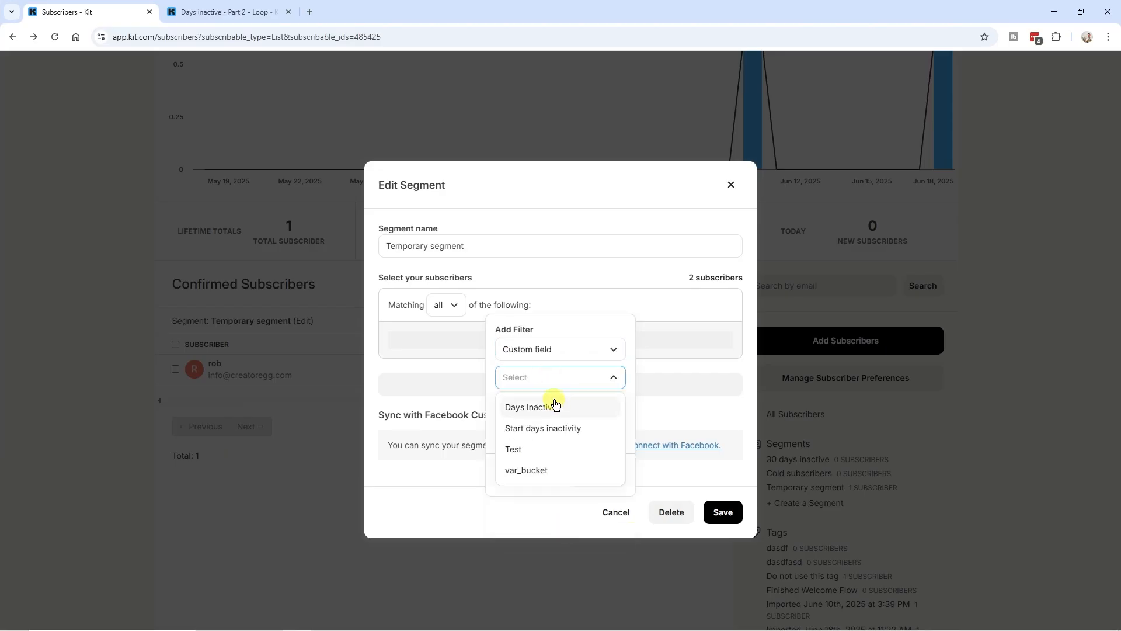
pyautogui.click(564, 435)
pyautogui.click(541, 438)
pyautogui.write('1')
pyautogui.click(596, 474)
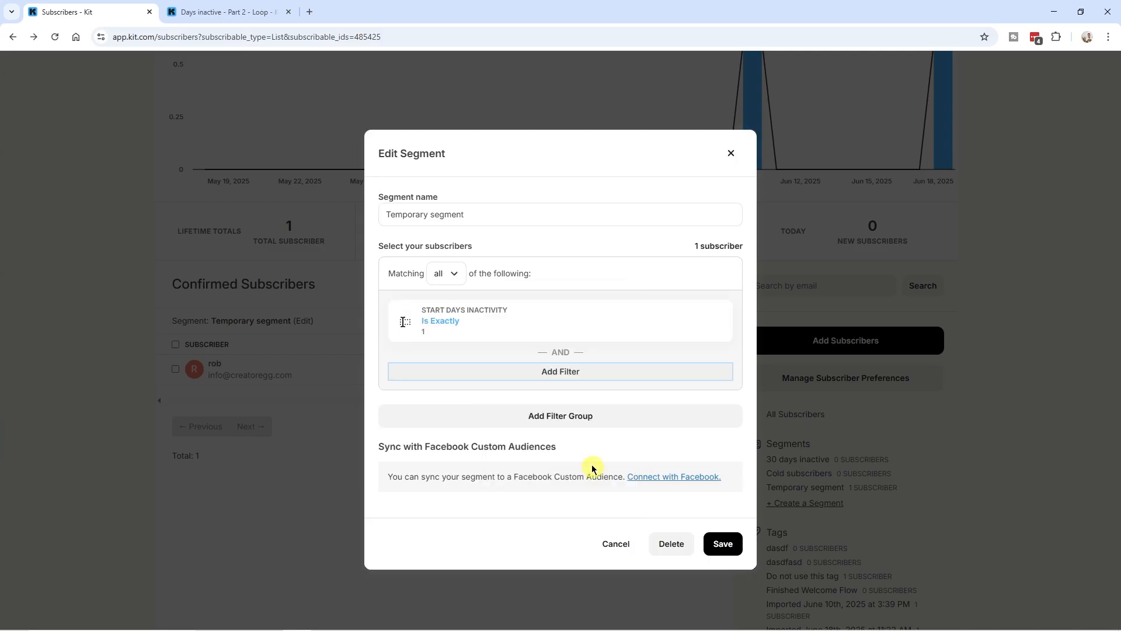
pyautogui.click(447, 274)
pyautogui.click(453, 349)
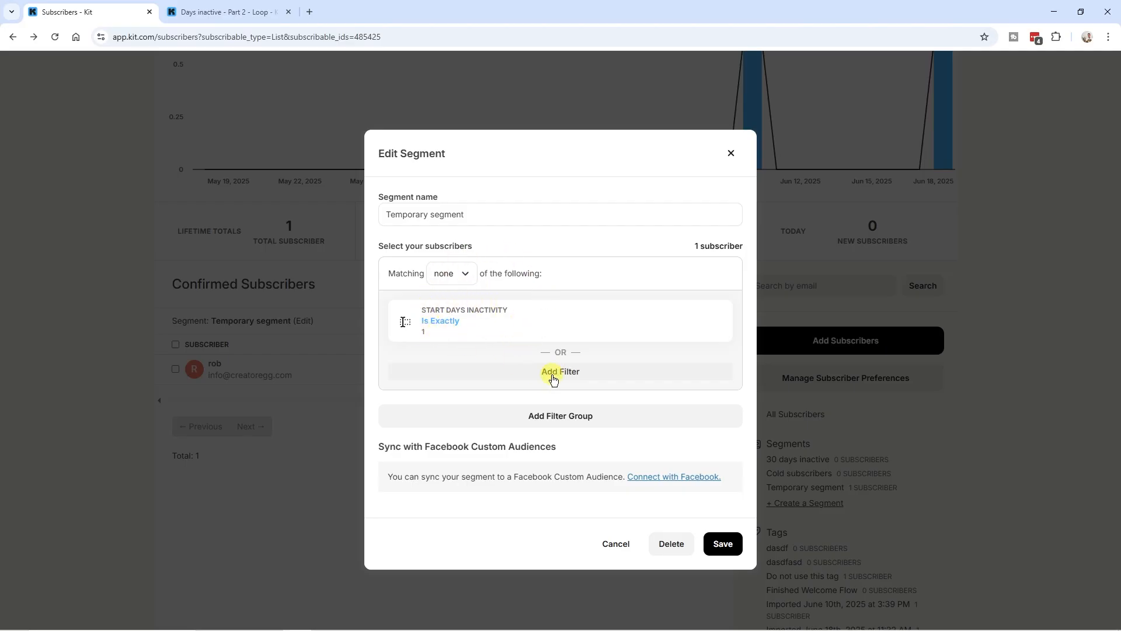
# Add a second filter, Start days inactivity Is Exactly 0, and save the segment
pyautogui.click(553, 376)
pyautogui.click(558, 380)
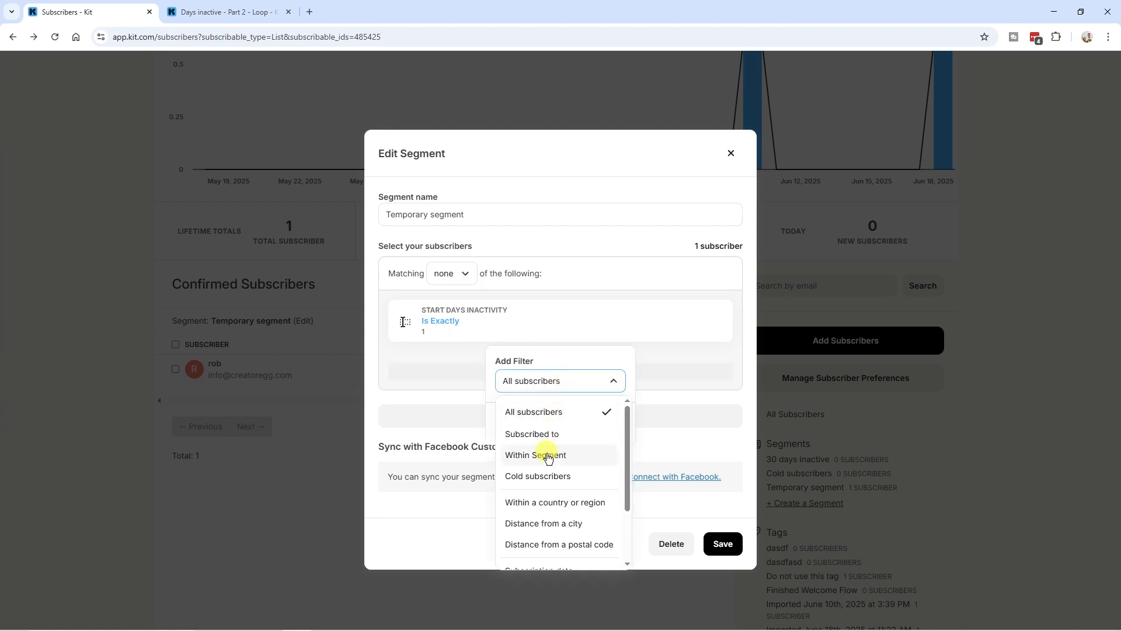
pyautogui.scroll(-3, 547, 457)
pyautogui.click(533, 556)
pyautogui.click(534, 412)
pyautogui.click(533, 458)
pyautogui.click(533, 463)
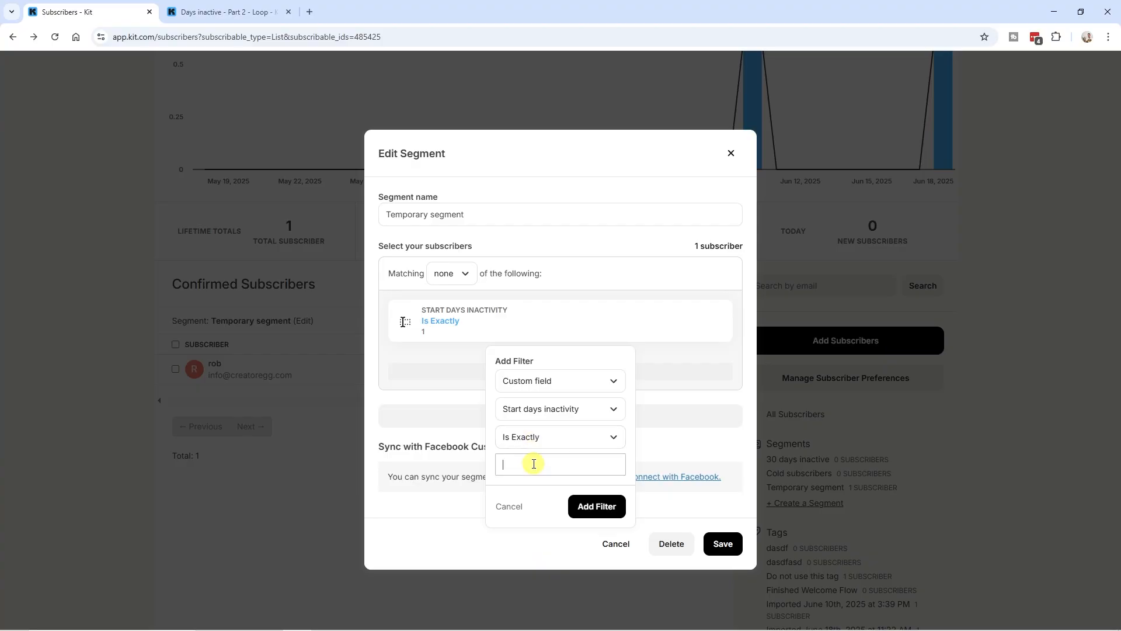
pyautogui.write('0')
pyautogui.click(592, 506)
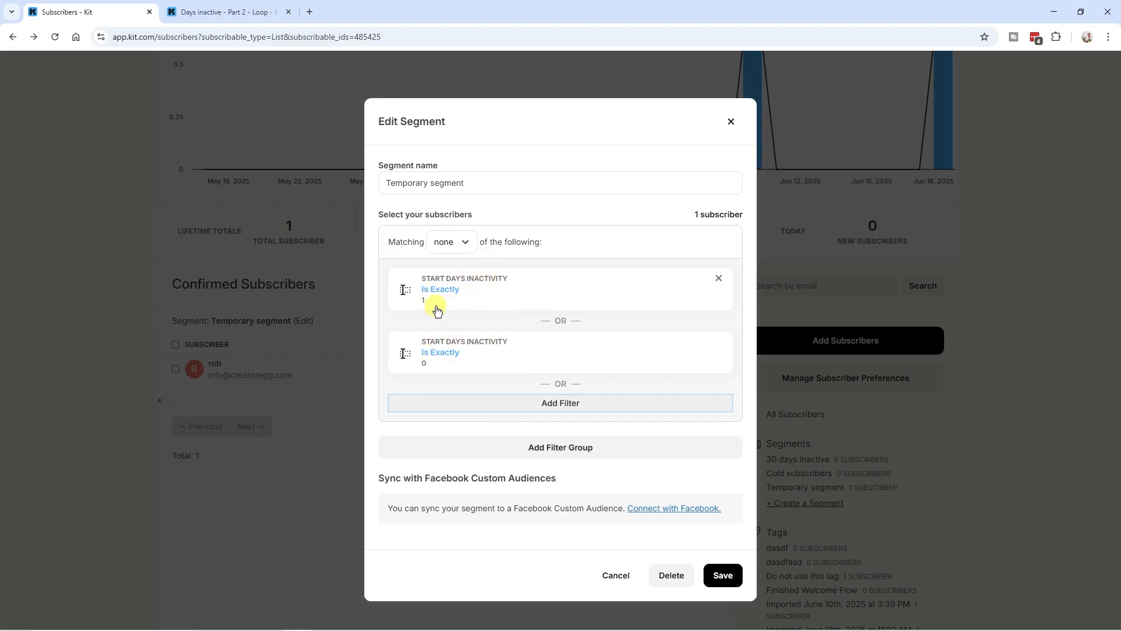
pyautogui.moveTo(695, 214); pyautogui.dragTo(742, 214)
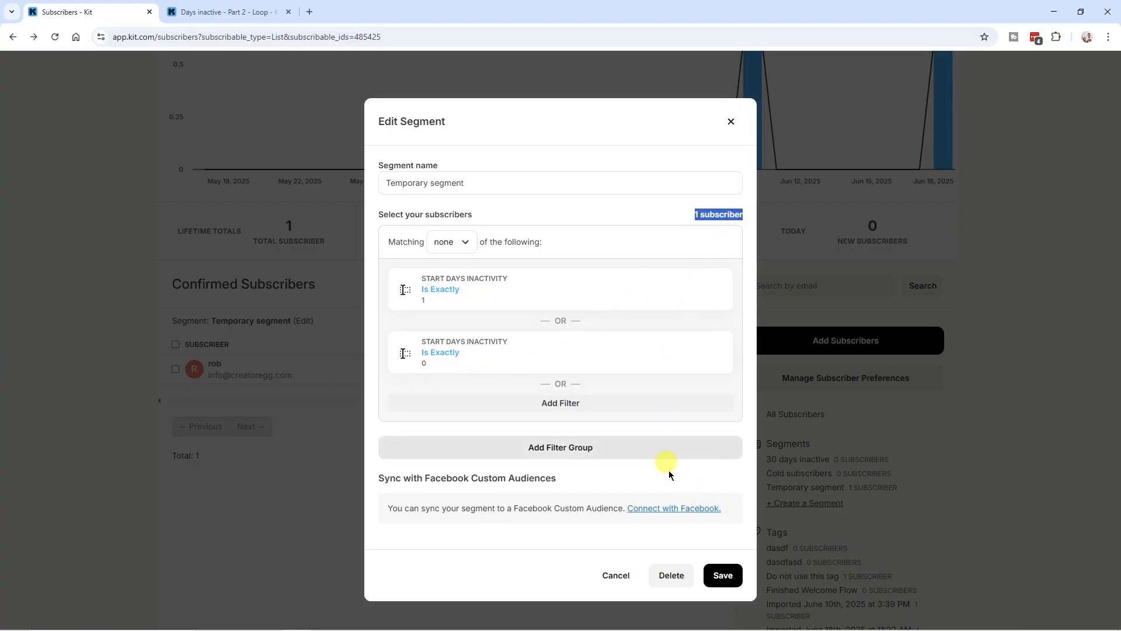
pyautogui.click(724, 577)
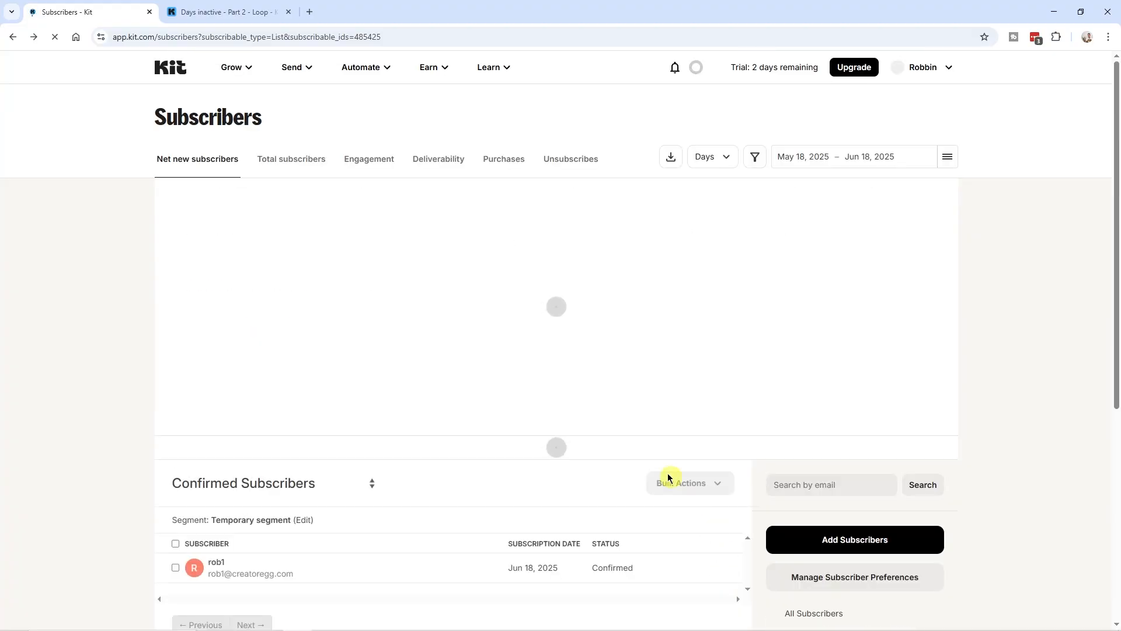
pyautogui.scroll(-2, 383, 402)
pyautogui.scroll(-1, 383, 402)
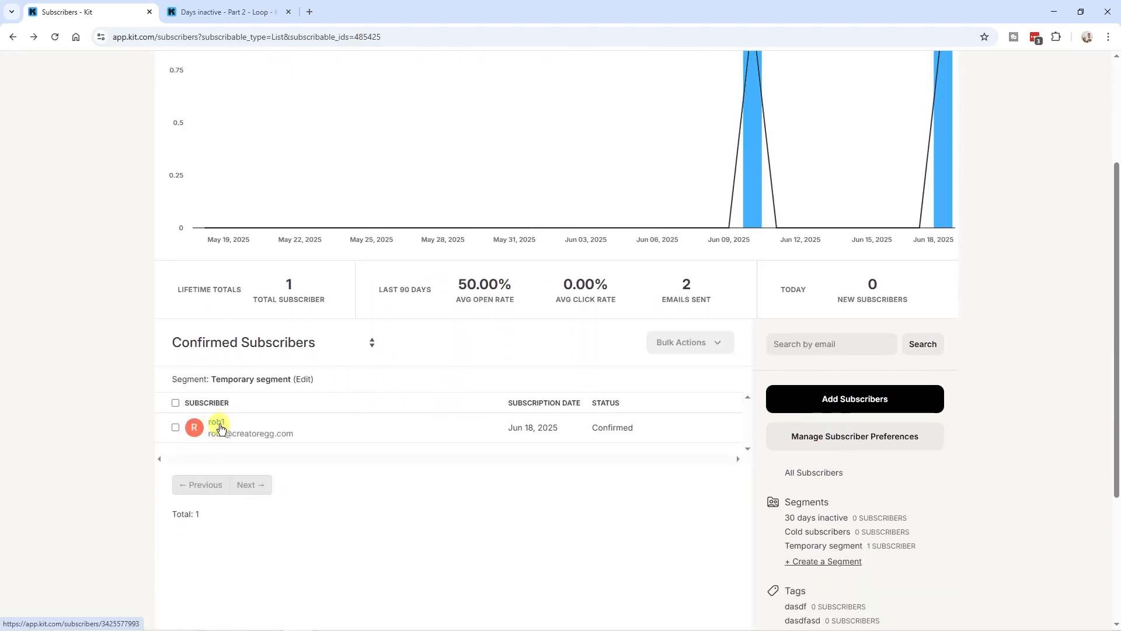
# Check the test subscriber's fields, go back to the segment list, and switch to the Days inactive - Part 2 - Loop tab
pyautogui.scroll(-5, 220, 426)
pyautogui.moveTo(168, 229); pyautogui.dragTo(248, 232)
pyautogui.click(194, 237)
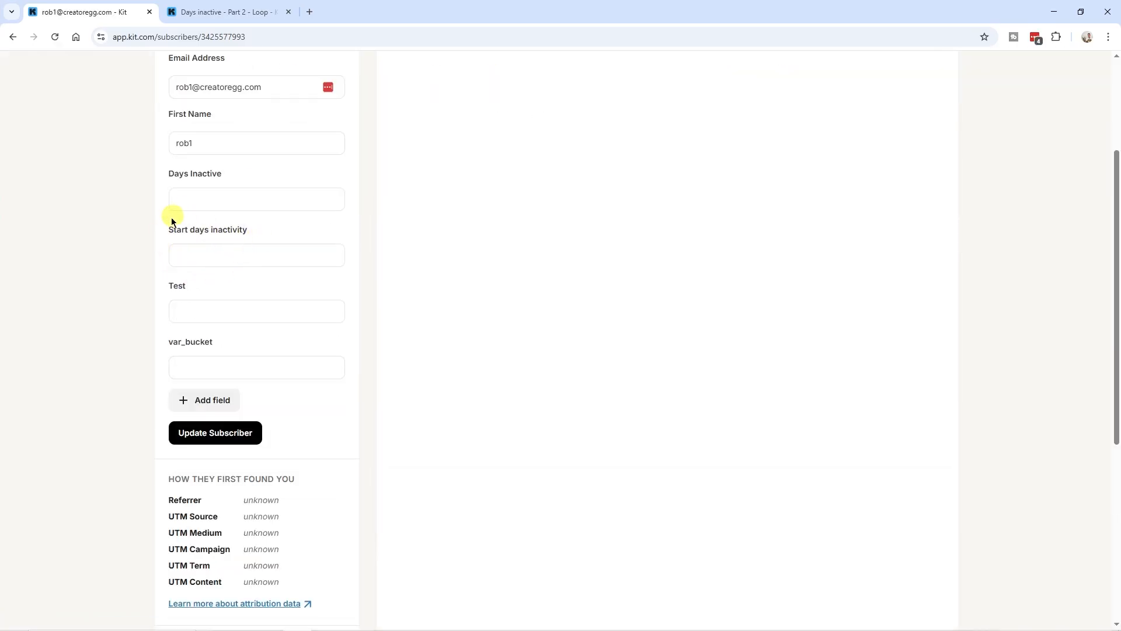
pyautogui.scroll(3, 247, 227)
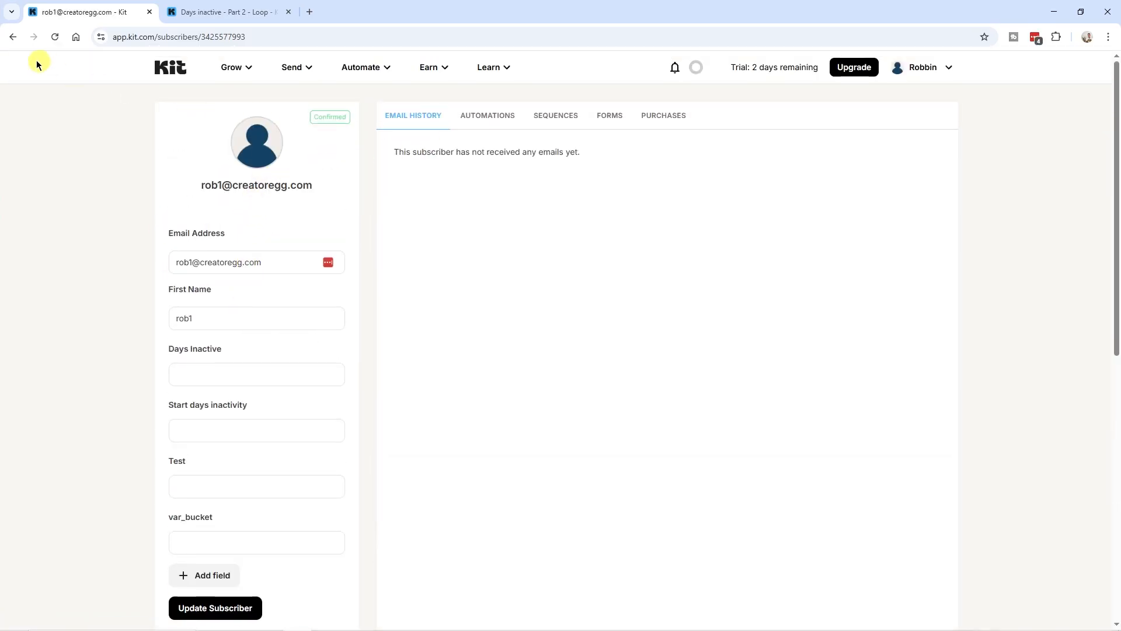
pyautogui.click(13, 36)
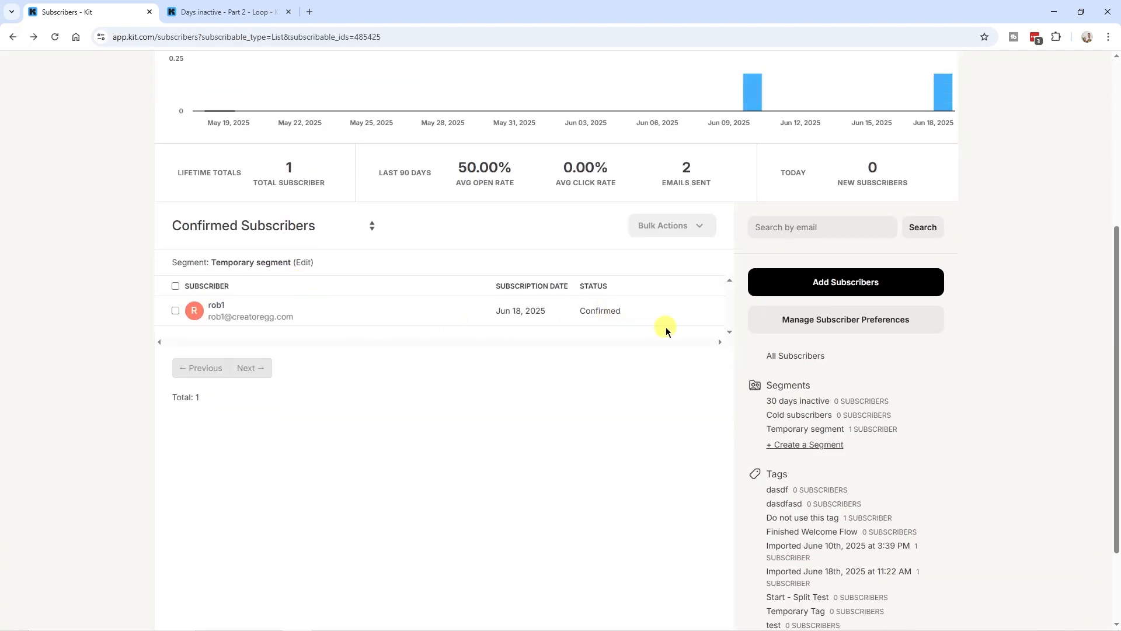
pyautogui.scroll(3, 373, 509)
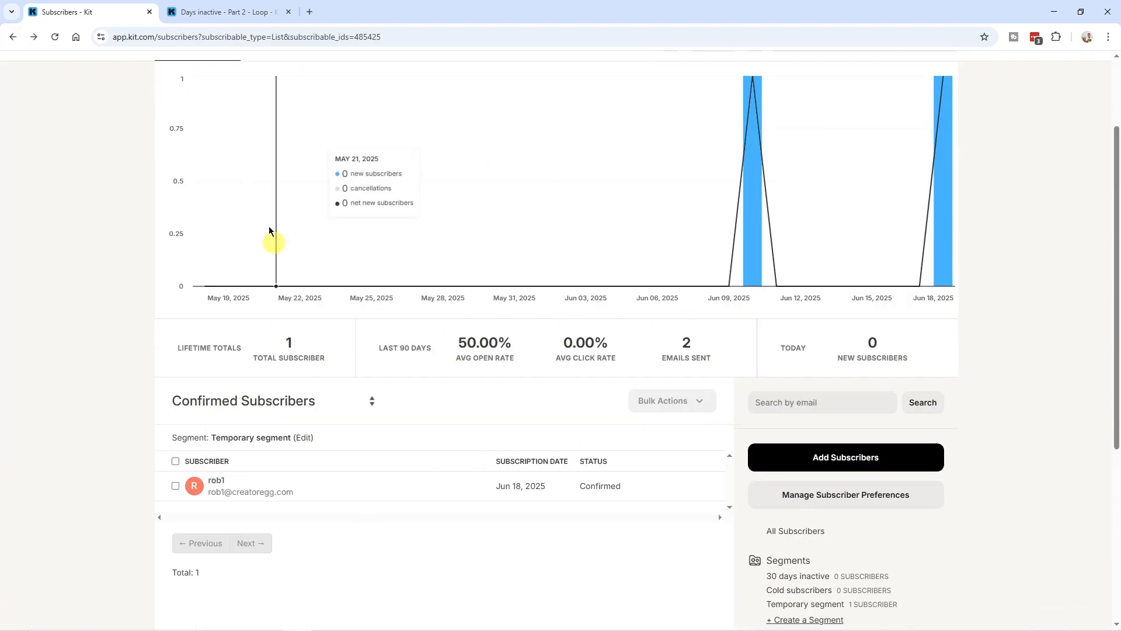
pyautogui.click(214, 13)
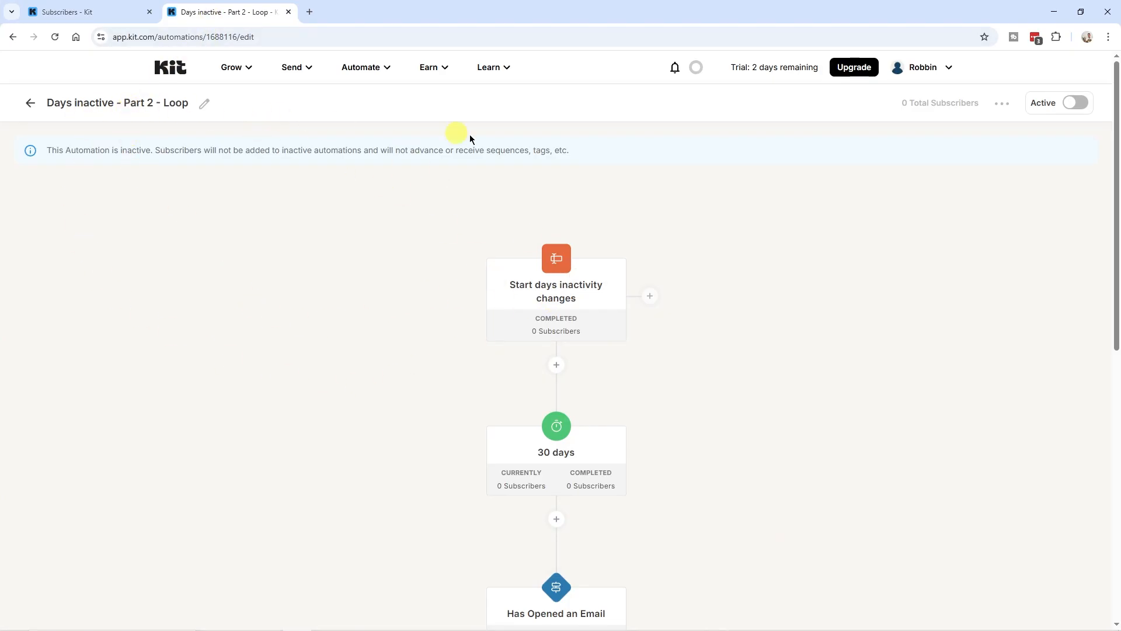
# Start activating the loop automation, then bulk-add Temporary Tag to the Temporary segment's subscriber
pyautogui.click(1084, 107)
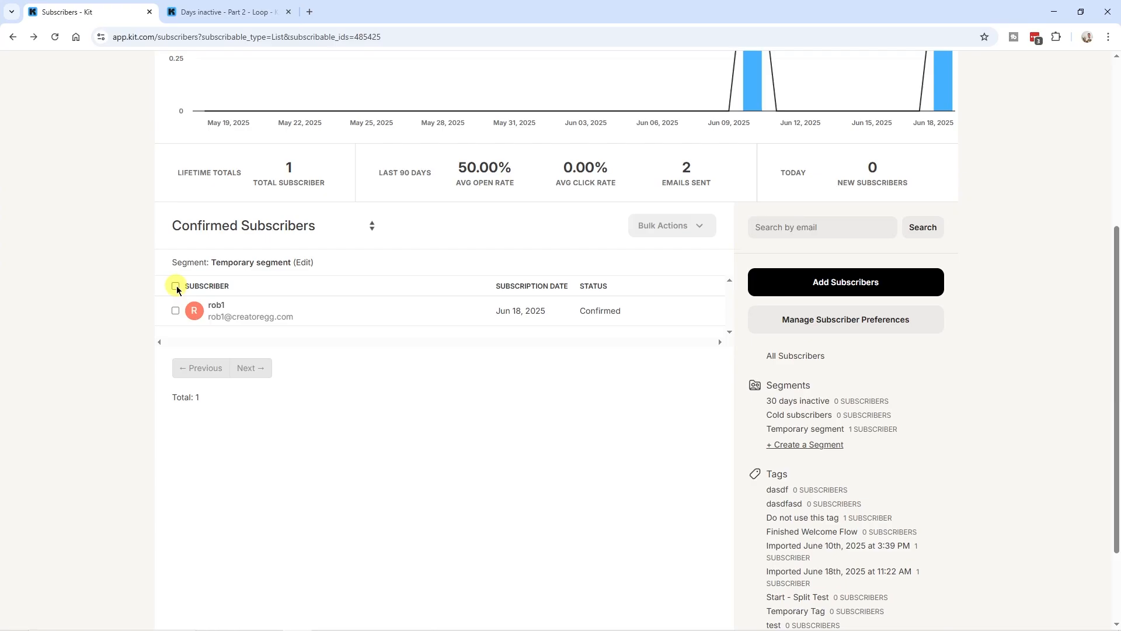
pyautogui.click(176, 286)
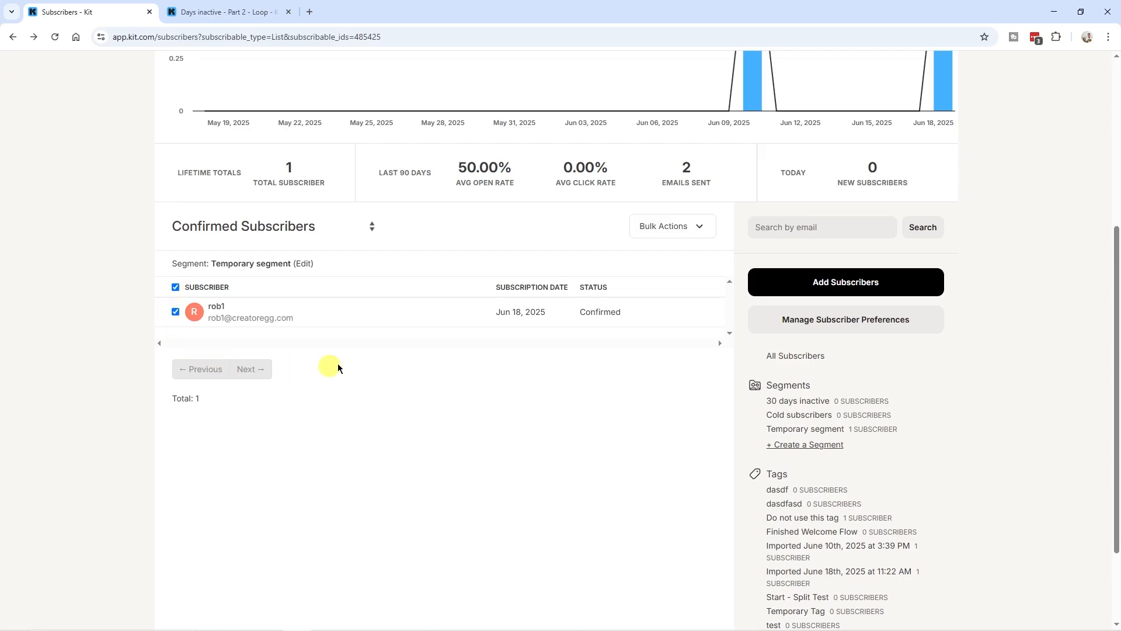
pyautogui.click(672, 226)
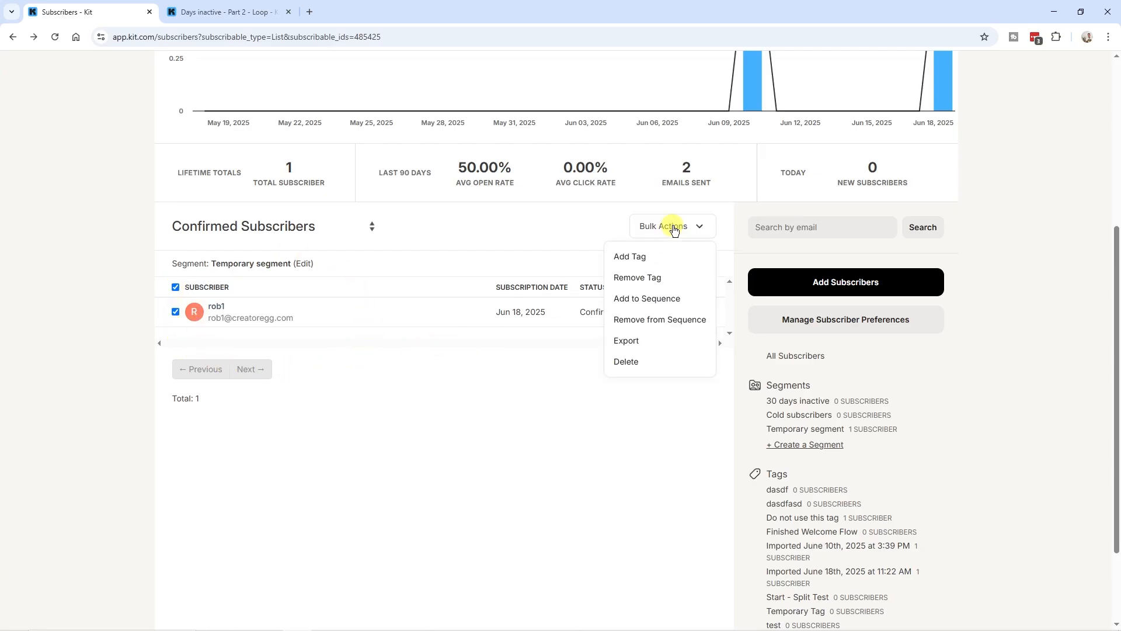
pyautogui.click(660, 265)
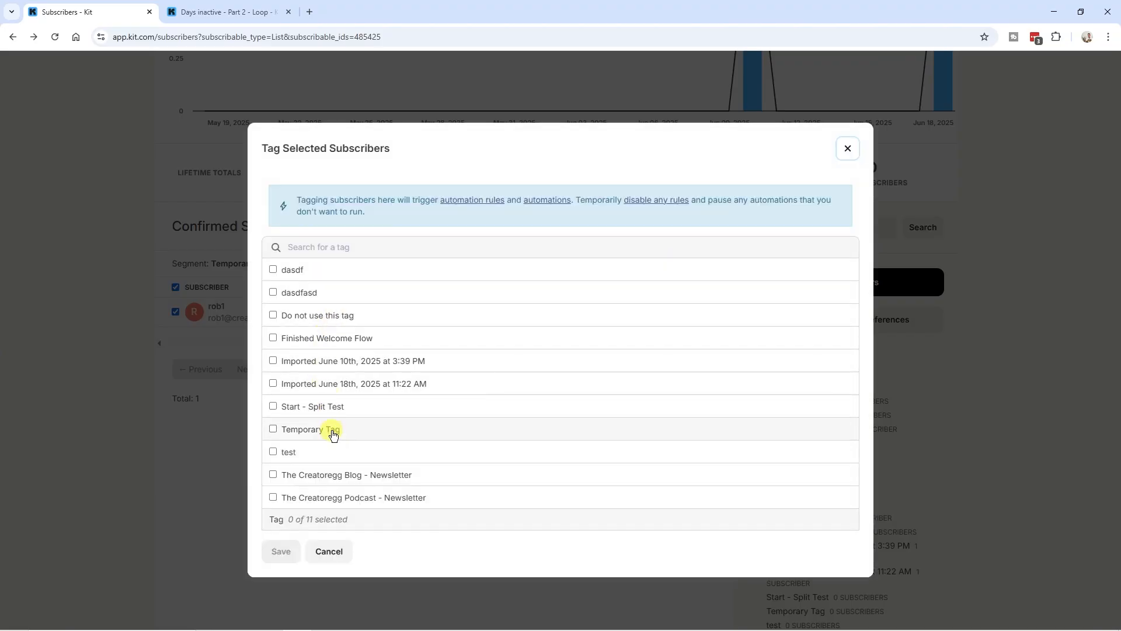
pyautogui.click(272, 429)
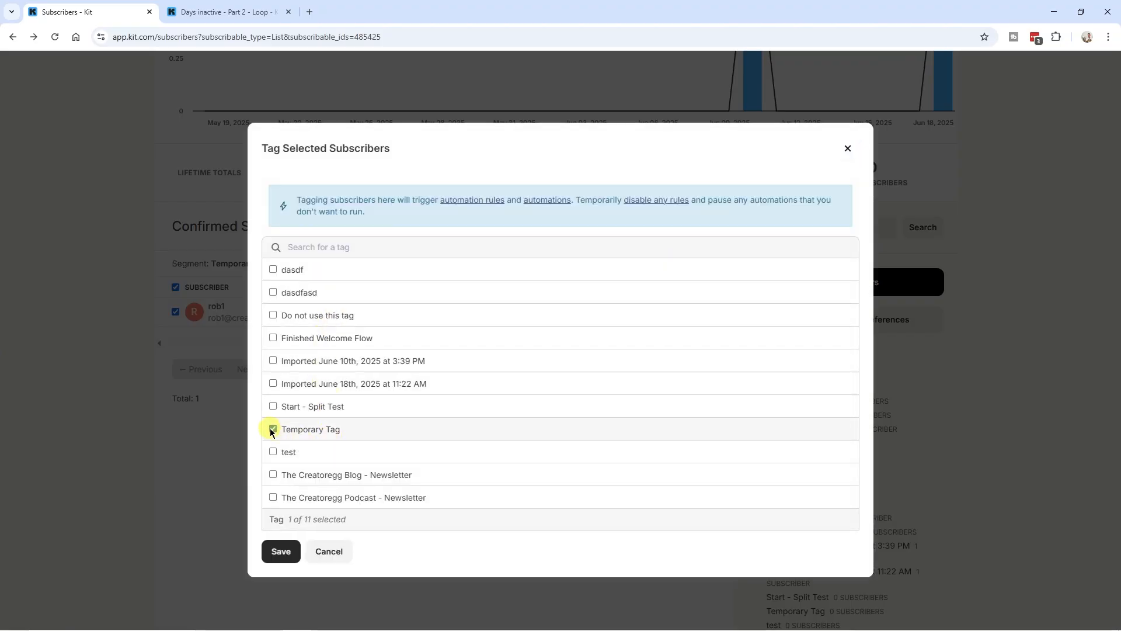
pyautogui.click(278, 557)
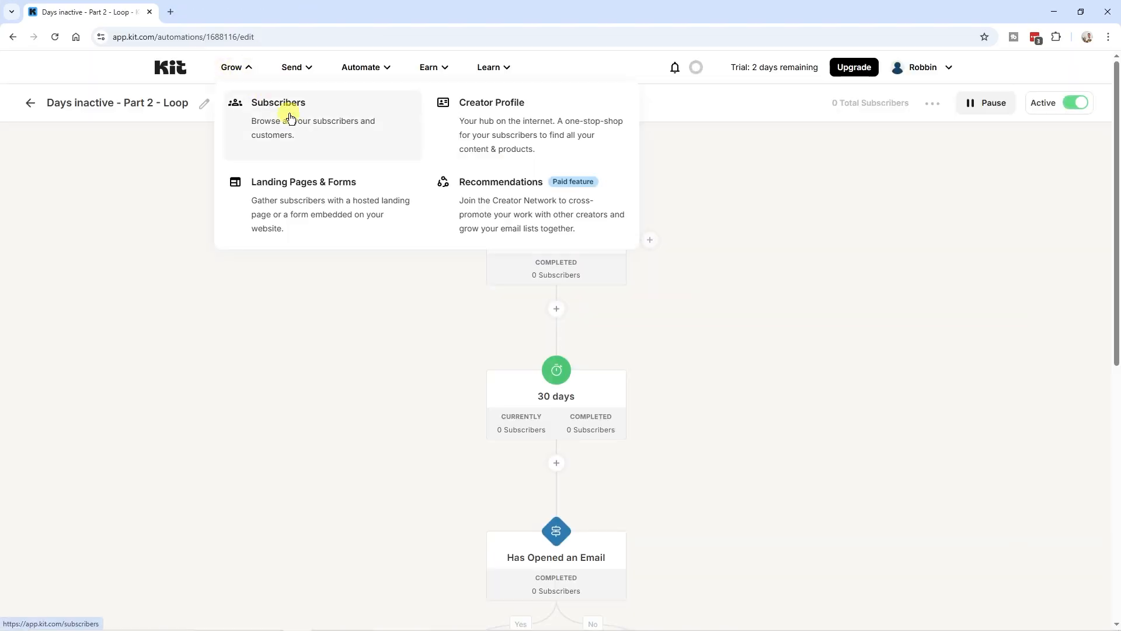
# Filter subscribers to the Temporary segment, select its only subscriber, and pick Temporary Tag under Bulk Actions > Add Tag
pyautogui.click(286, 114)
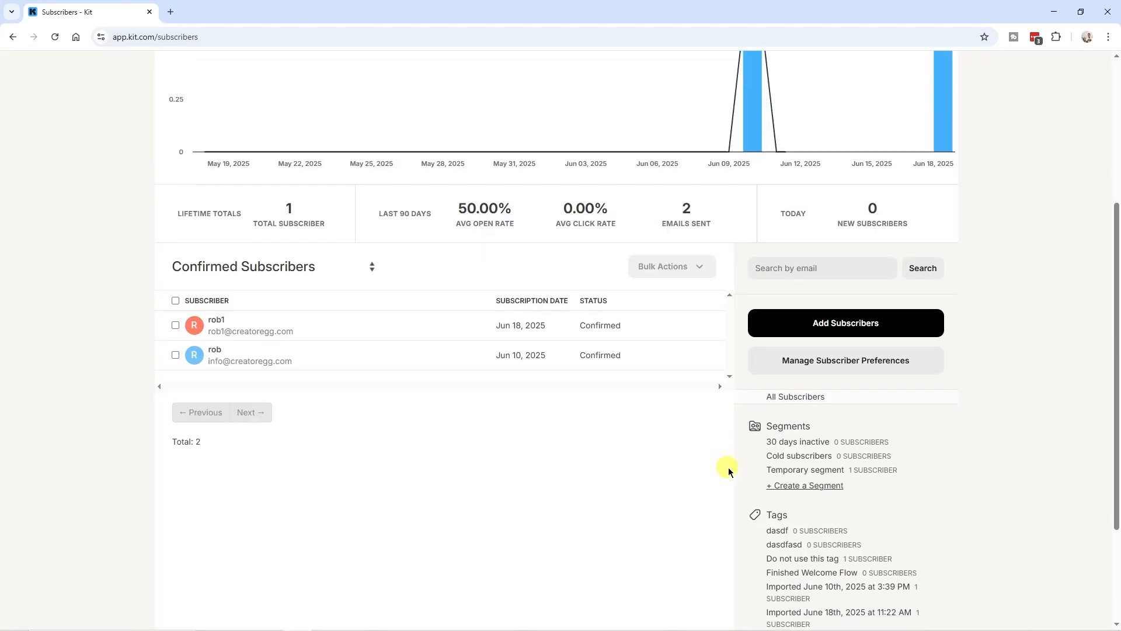
pyautogui.scroll(-2, 728, 472)
pyautogui.click(830, 371)
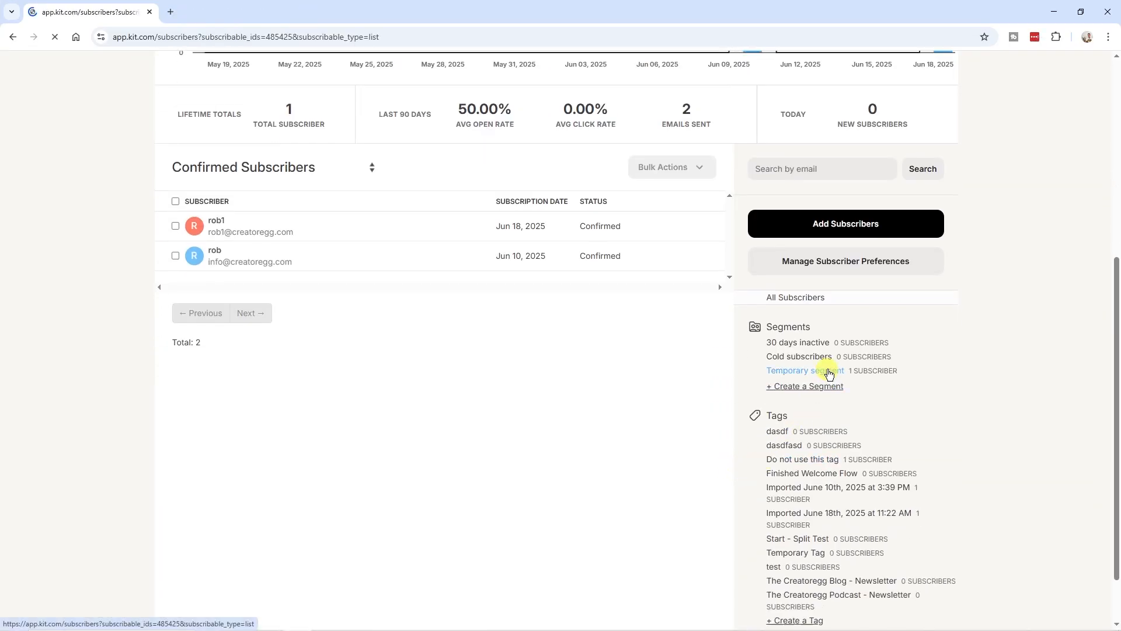
pyautogui.scroll(-3, 626, 373)
pyautogui.click(175, 404)
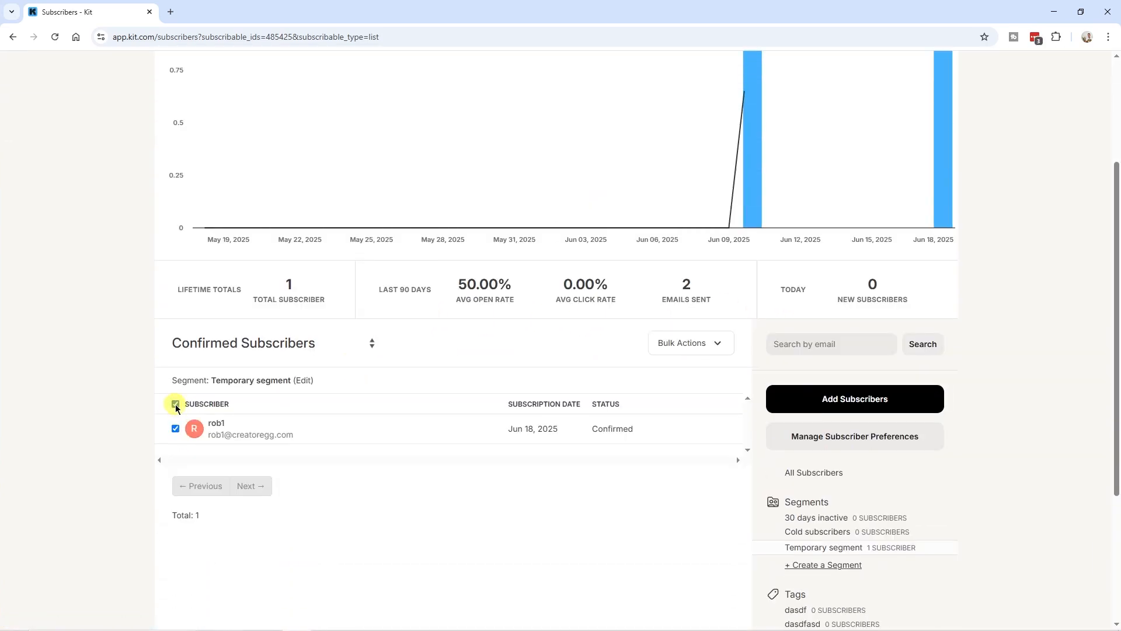
pyautogui.click(703, 349)
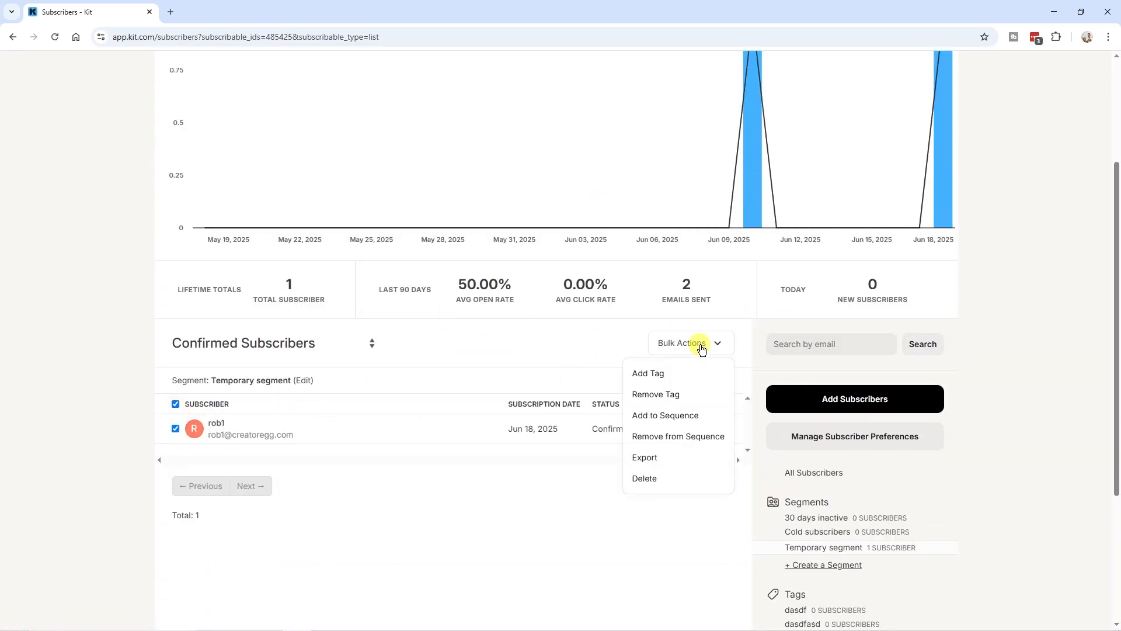
pyautogui.click(664, 374)
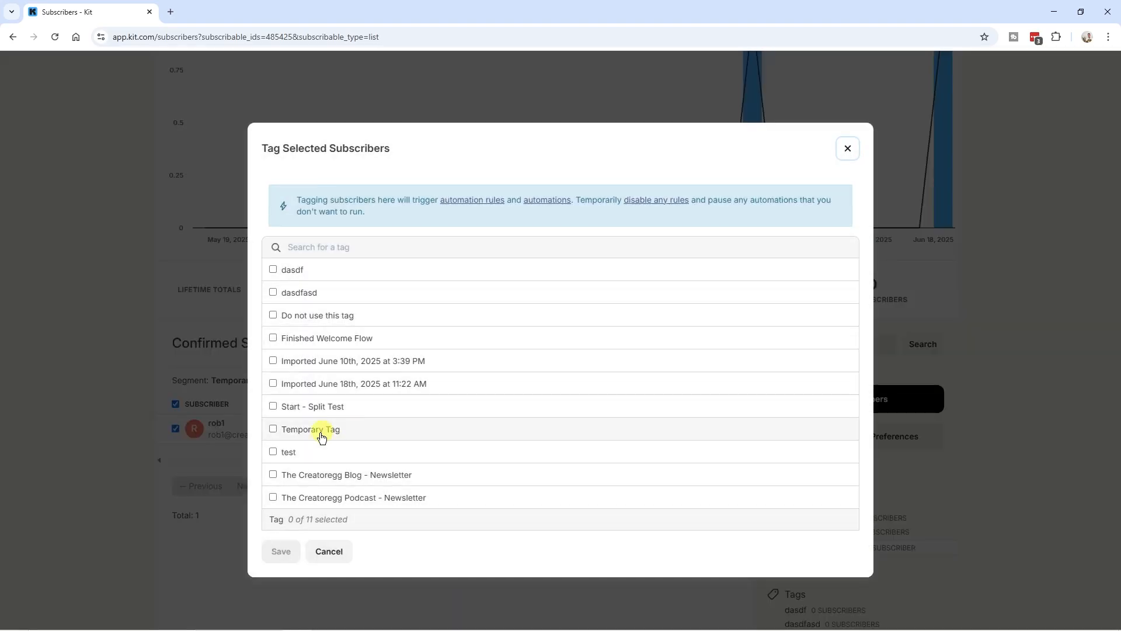
pyautogui.click(273, 430)
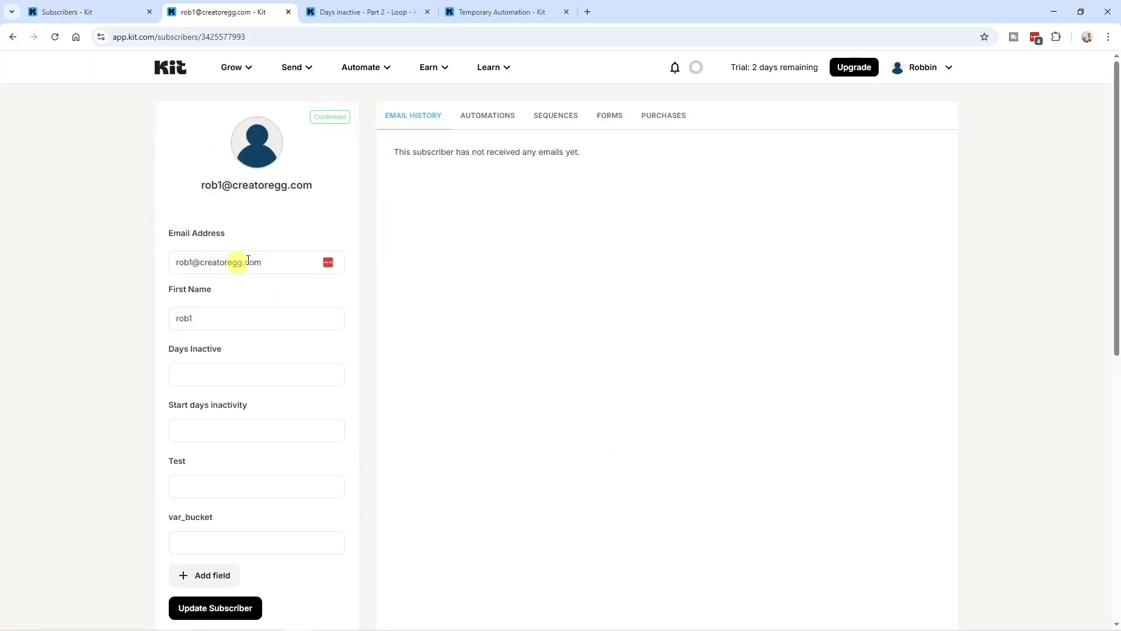
# Review the subscriber's profile, the Days inactive loop, and the Temporary Automation workflow
pyautogui.scroll(-10, 178, 268)
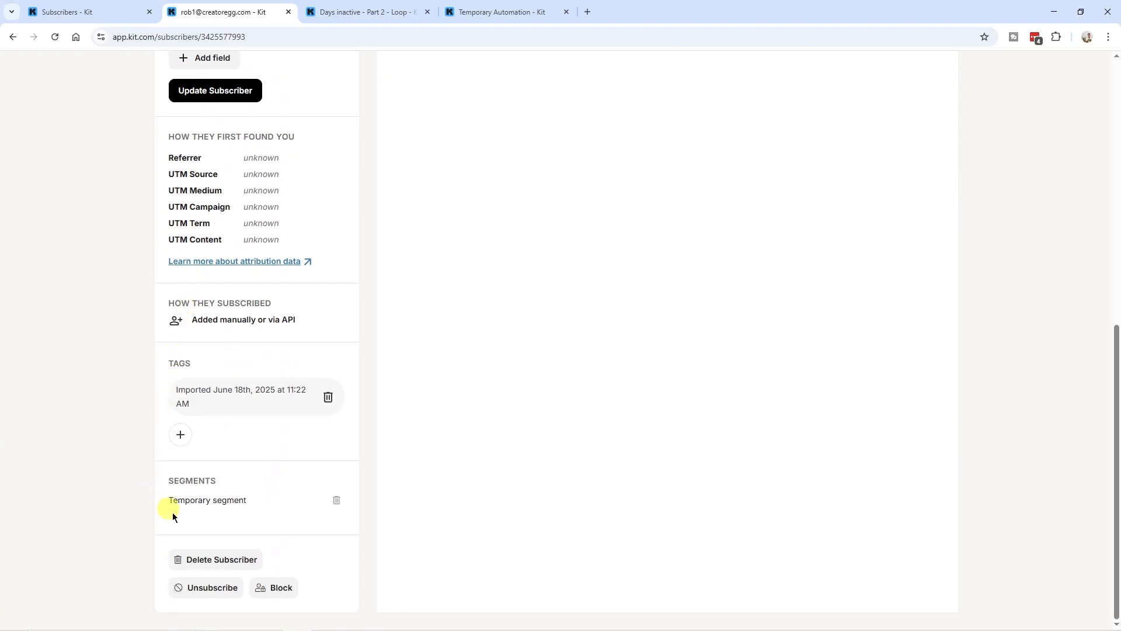
pyautogui.scroll(7, 240, 514)
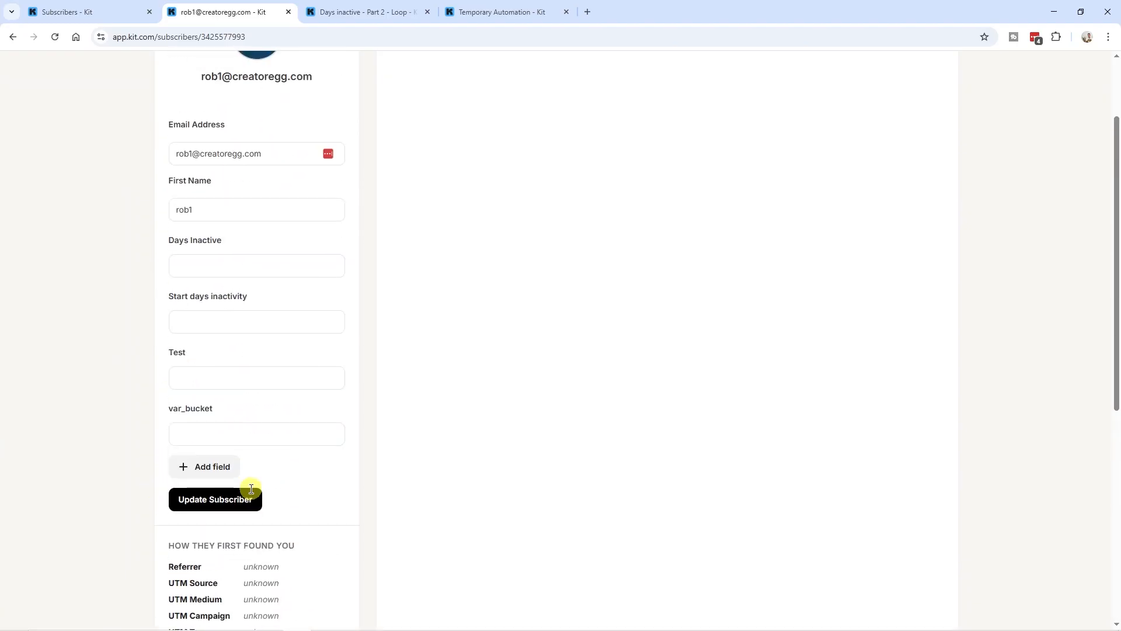
pyautogui.scroll(2, 251, 489)
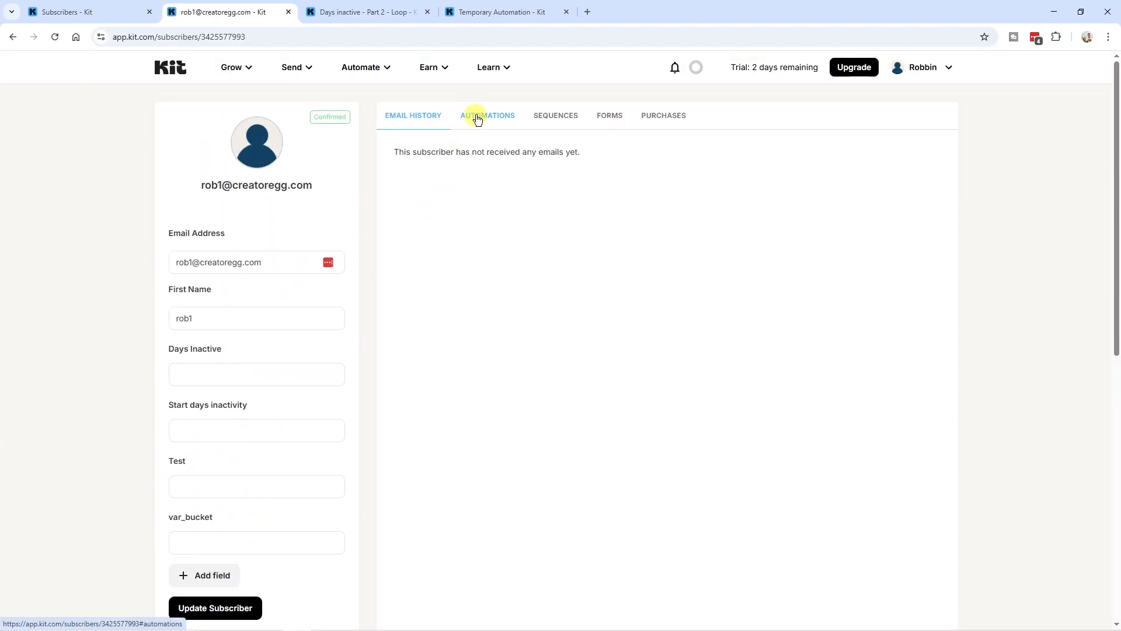
pyautogui.click(374, 12)
pyautogui.click(313, 259)
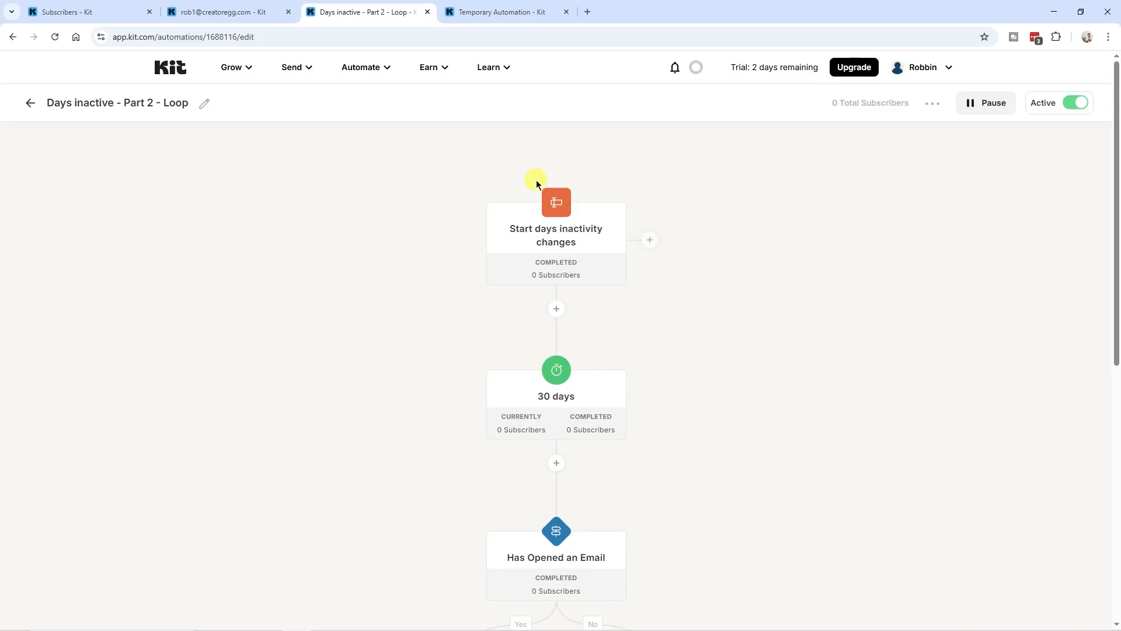
pyautogui.click(506, 13)
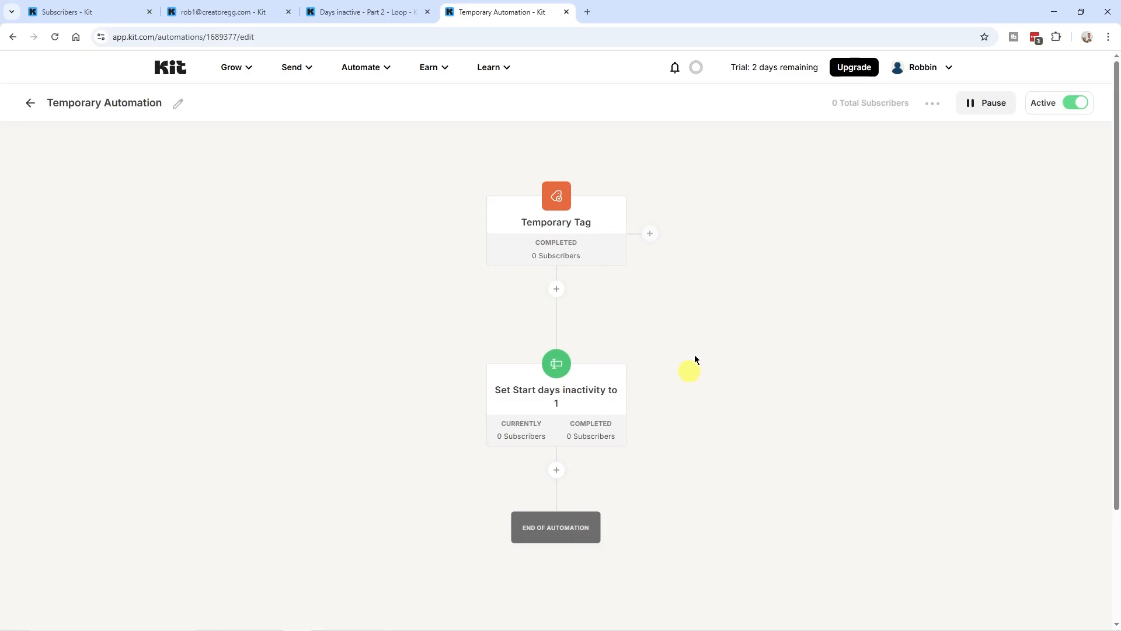
pyautogui.click(254, 17)
pyautogui.scroll(-3, 269, 315)
pyautogui.scroll(7, 283, 333)
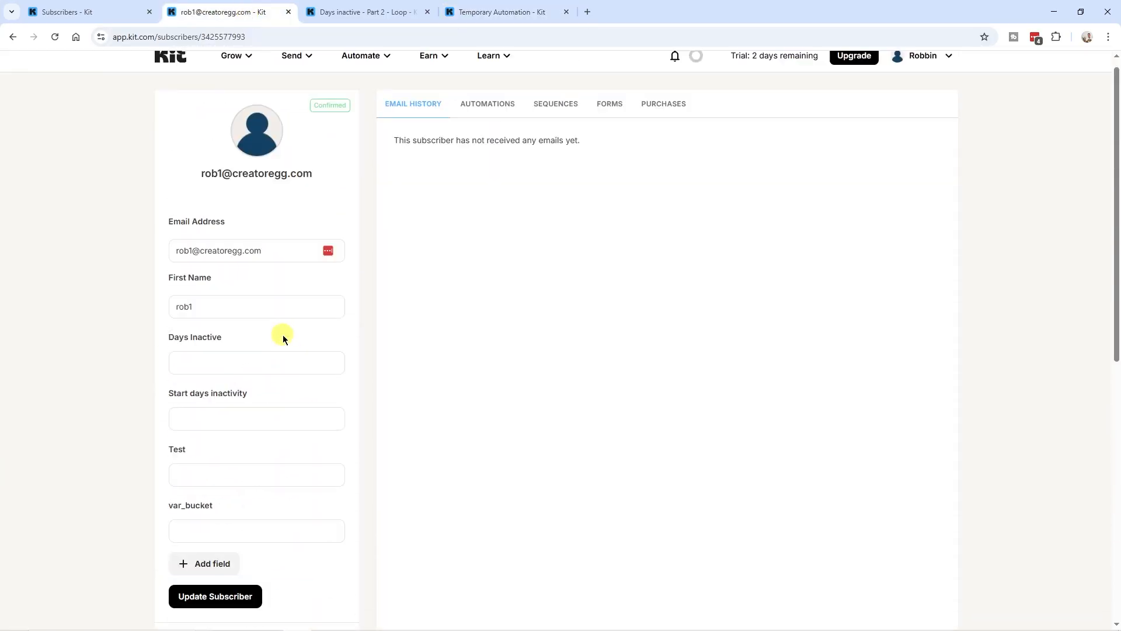
pyautogui.click(488, 17)
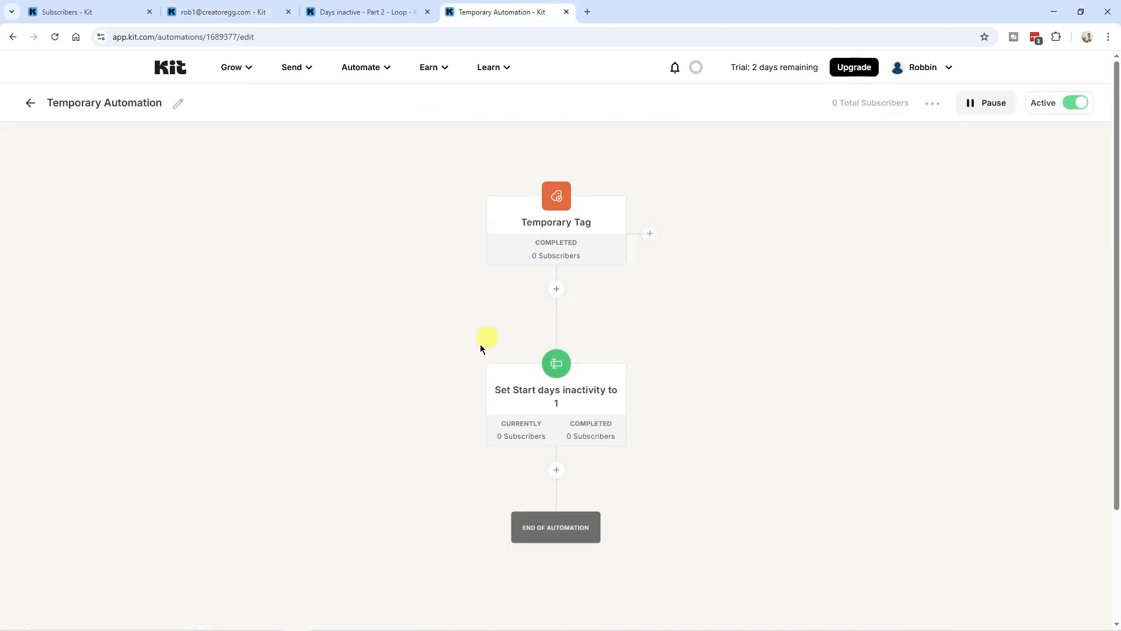
pyautogui.hotkey('ctrl', 'shift', 'Tab')
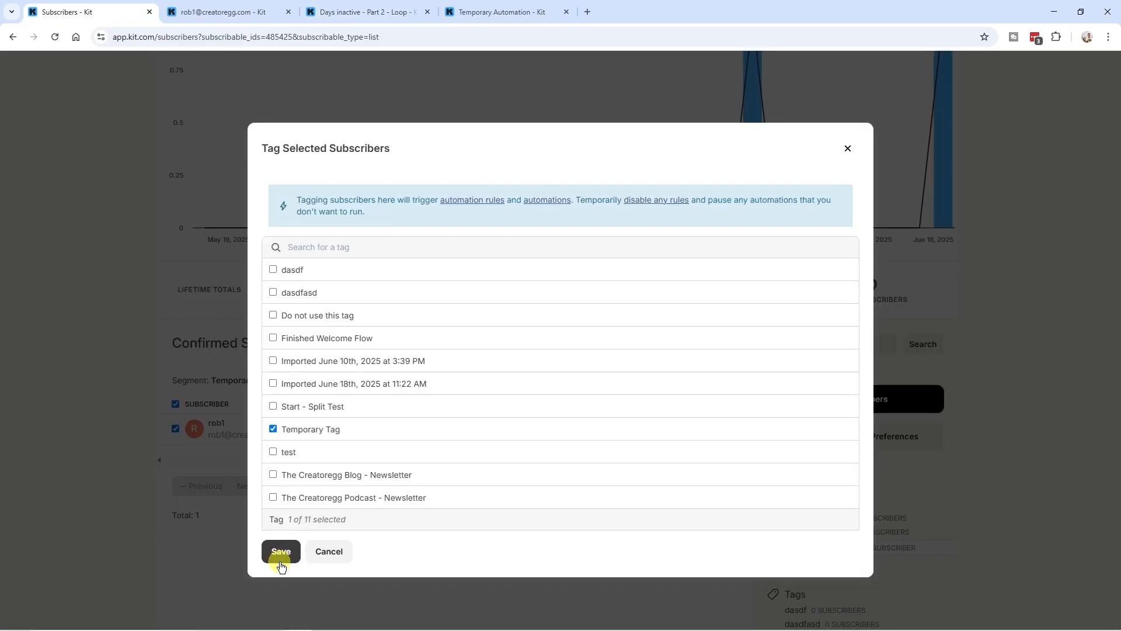
# Save Temporary Tag to the subscriber and check their profile and the loop automation
pyautogui.click(281, 553)
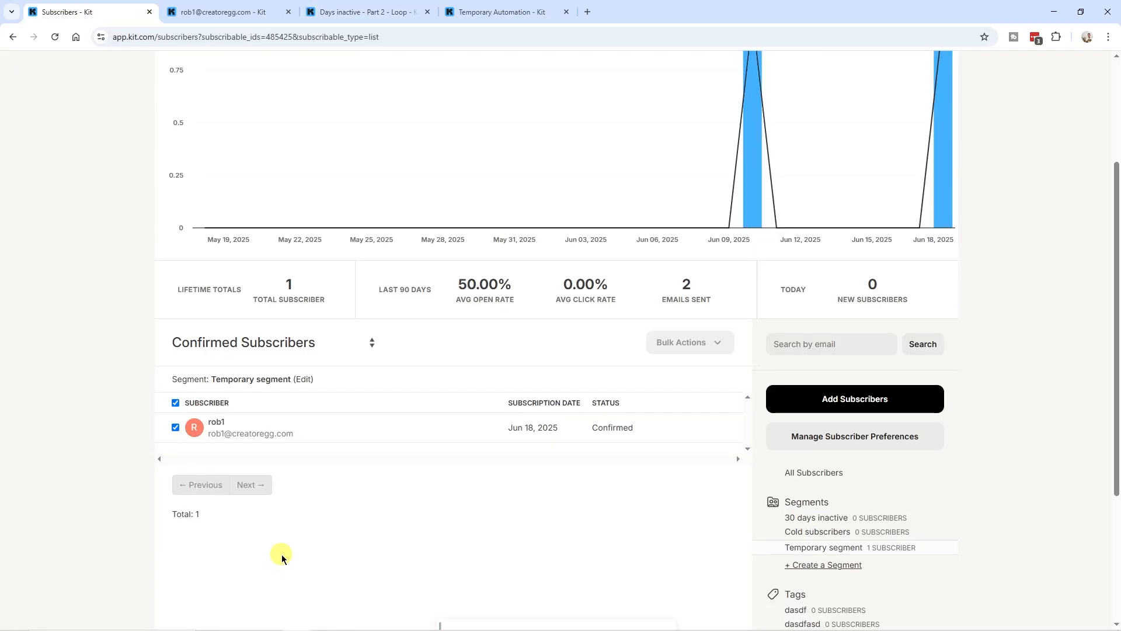
pyautogui.click(255, 11)
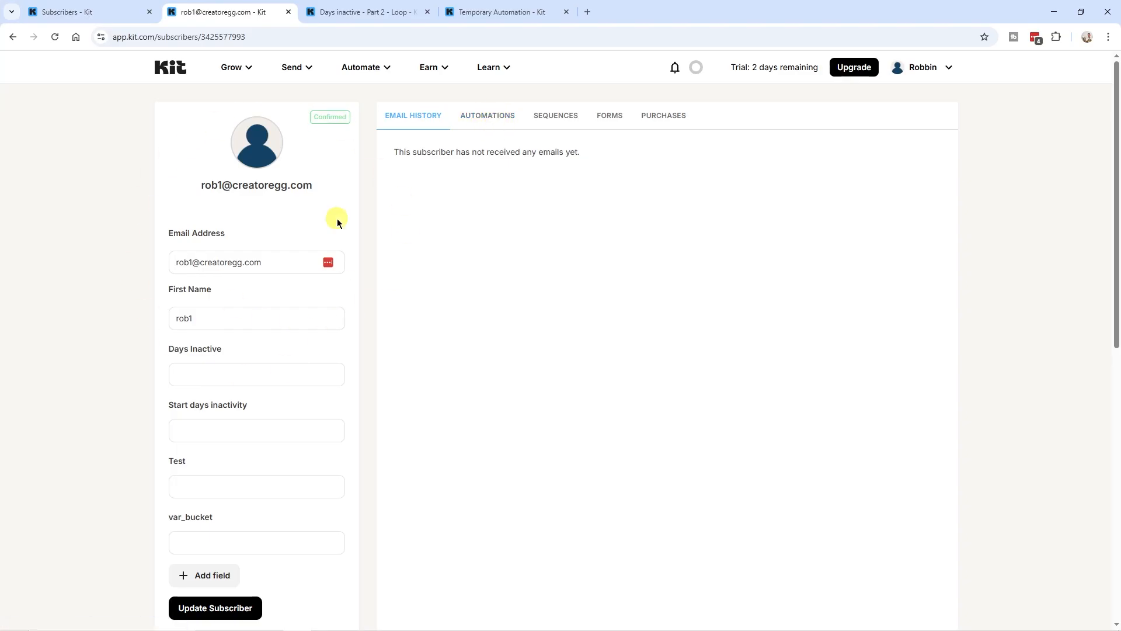
pyautogui.click(368, 13)
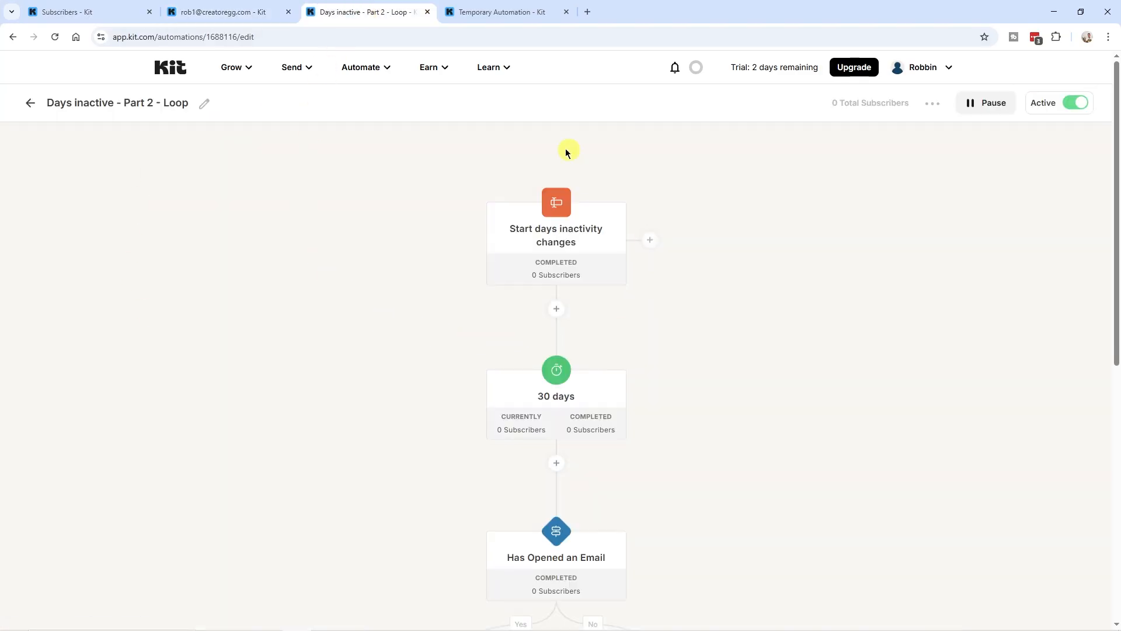
pyautogui.click(222, 12)
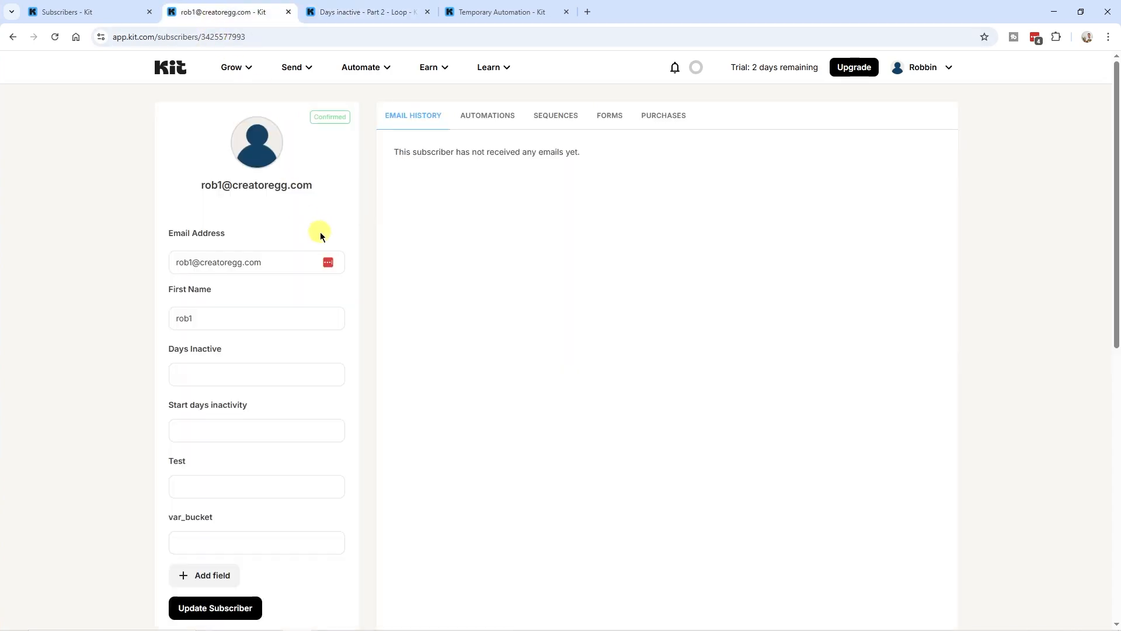
pyautogui.scroll(-9, 320, 232)
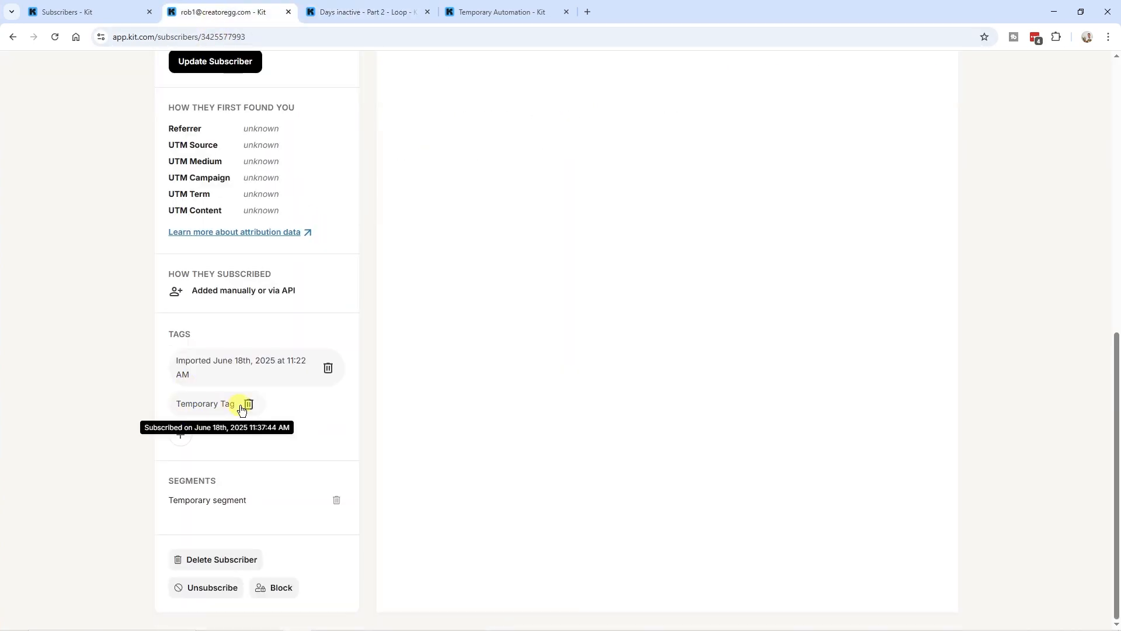
pyautogui.scroll(9, 243, 412)
# Verify the subscriber's automations list, Temporary Automation's completion, and a Start days inactivity value of 1
pyautogui.click(474, 119)
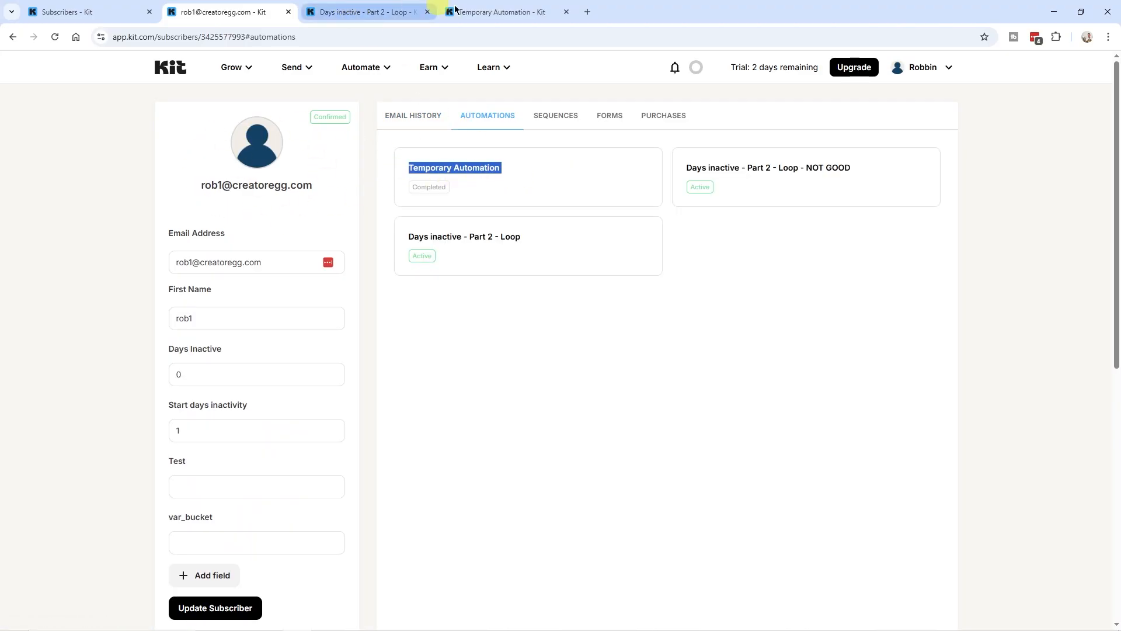
pyautogui.click(500, 12)
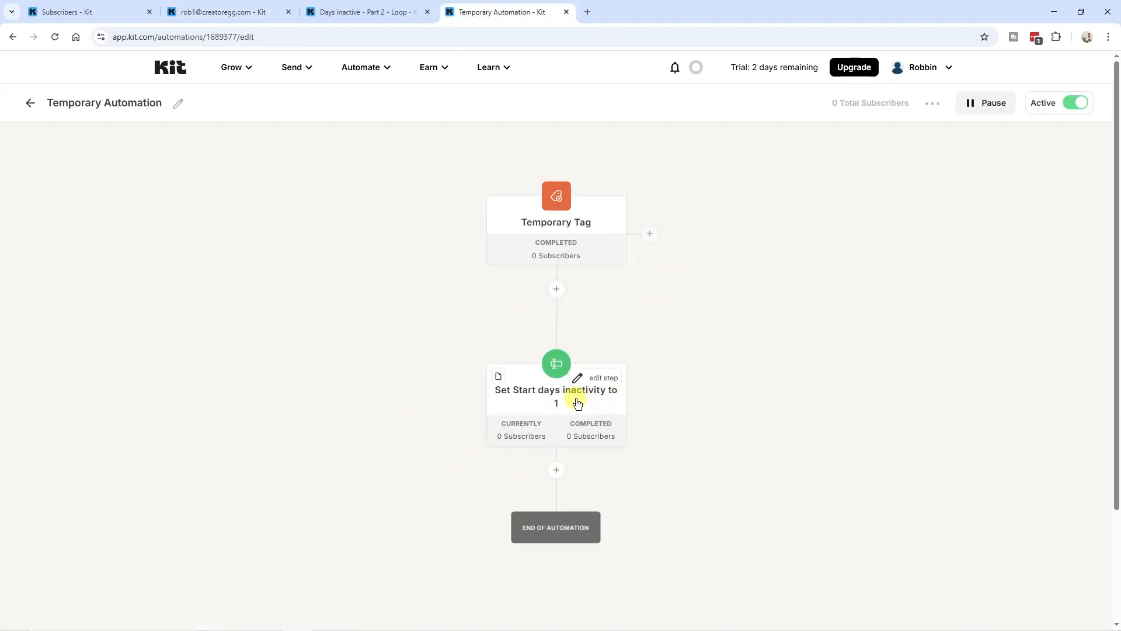
pyautogui.click(239, 12)
pyautogui.scroll(-1, 246, 292)
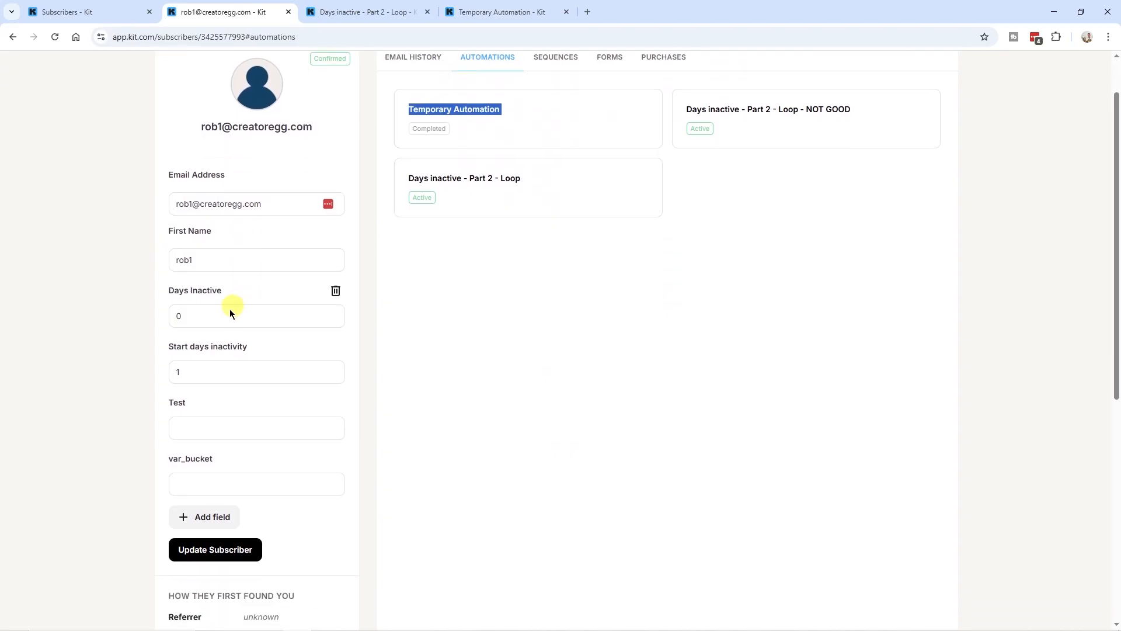
pyautogui.doubleClick(174, 372)
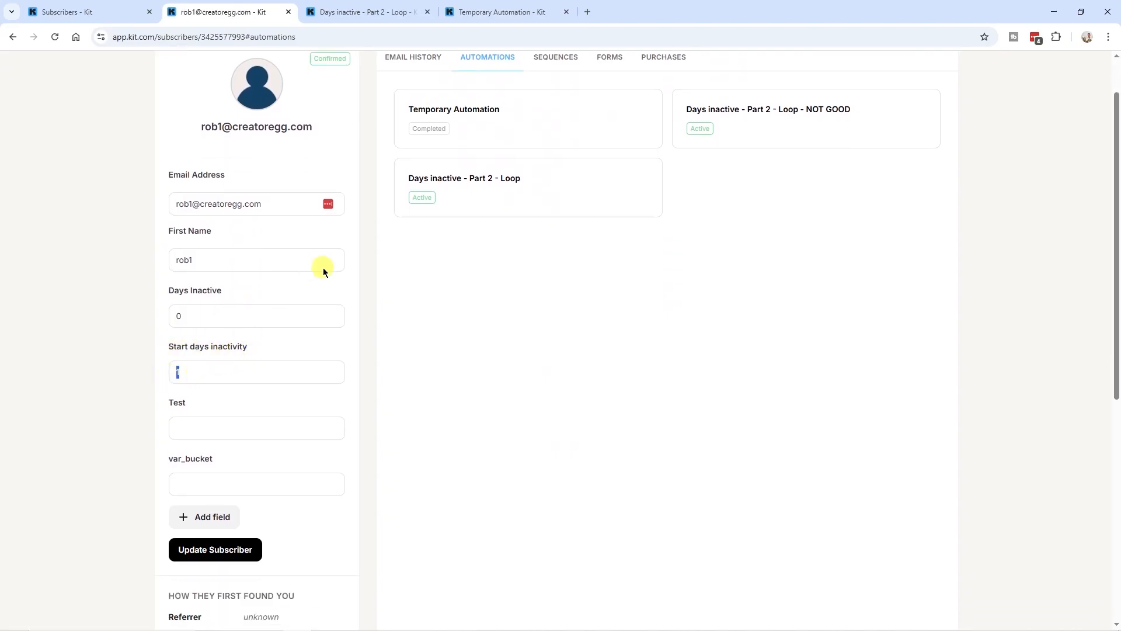
pyautogui.scroll(1, 380, 286)
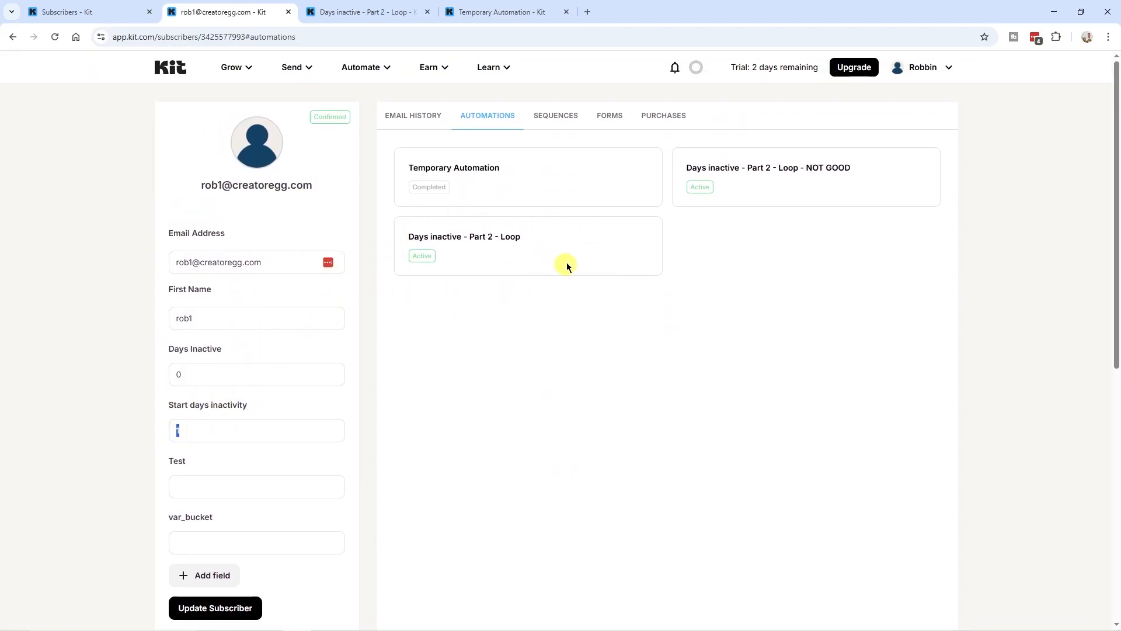
# Check the Days inactive - Part 2 - Loop trigger's subscriber list, then return to its workflow
pyautogui.click(384, 11)
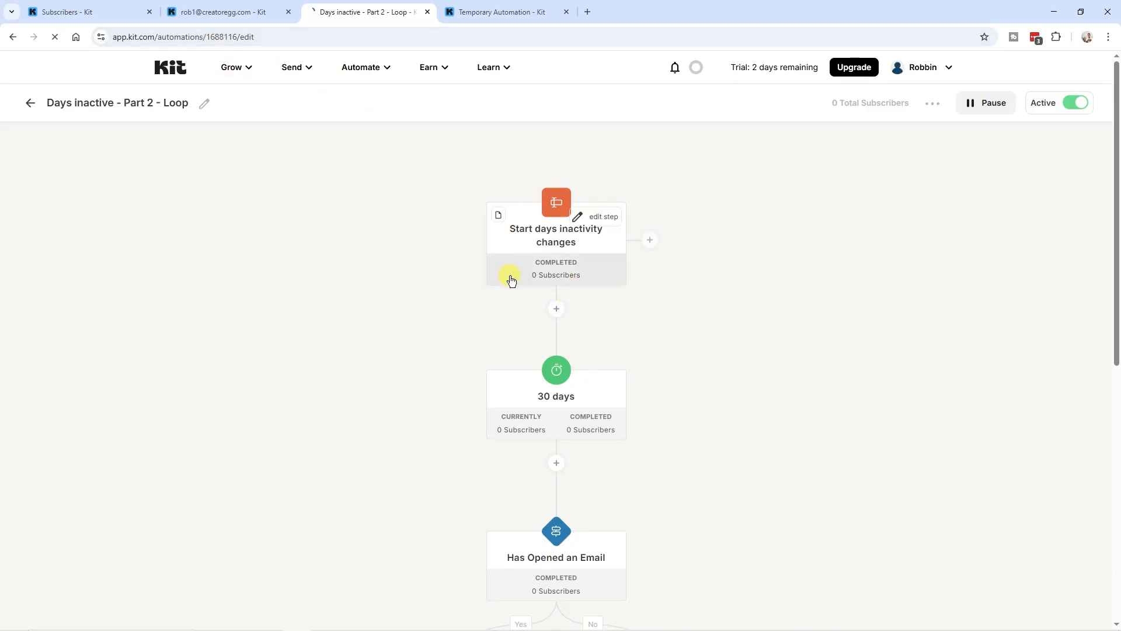
pyautogui.scroll(-2, 508, 312)
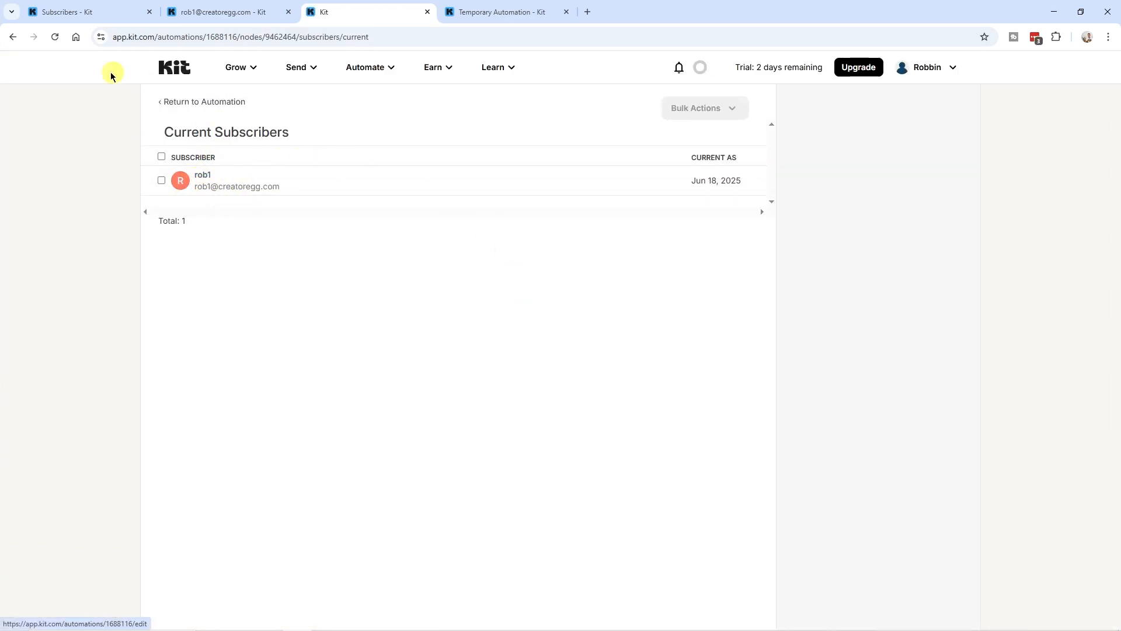
pyautogui.click(12, 38)
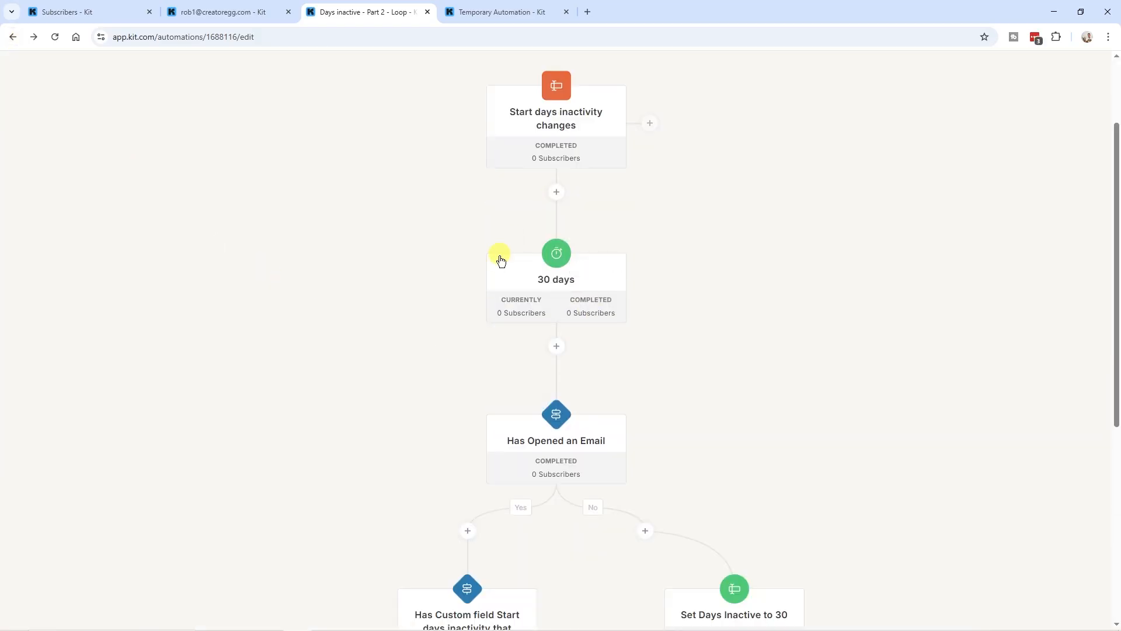
pyautogui.scroll(-3, 626, 239)
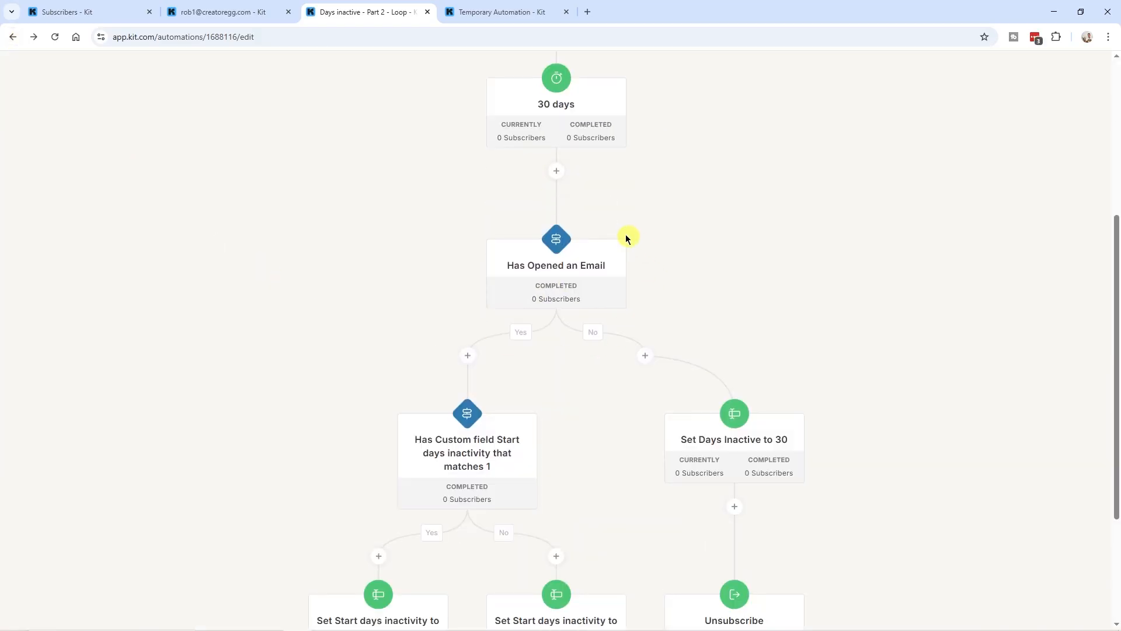